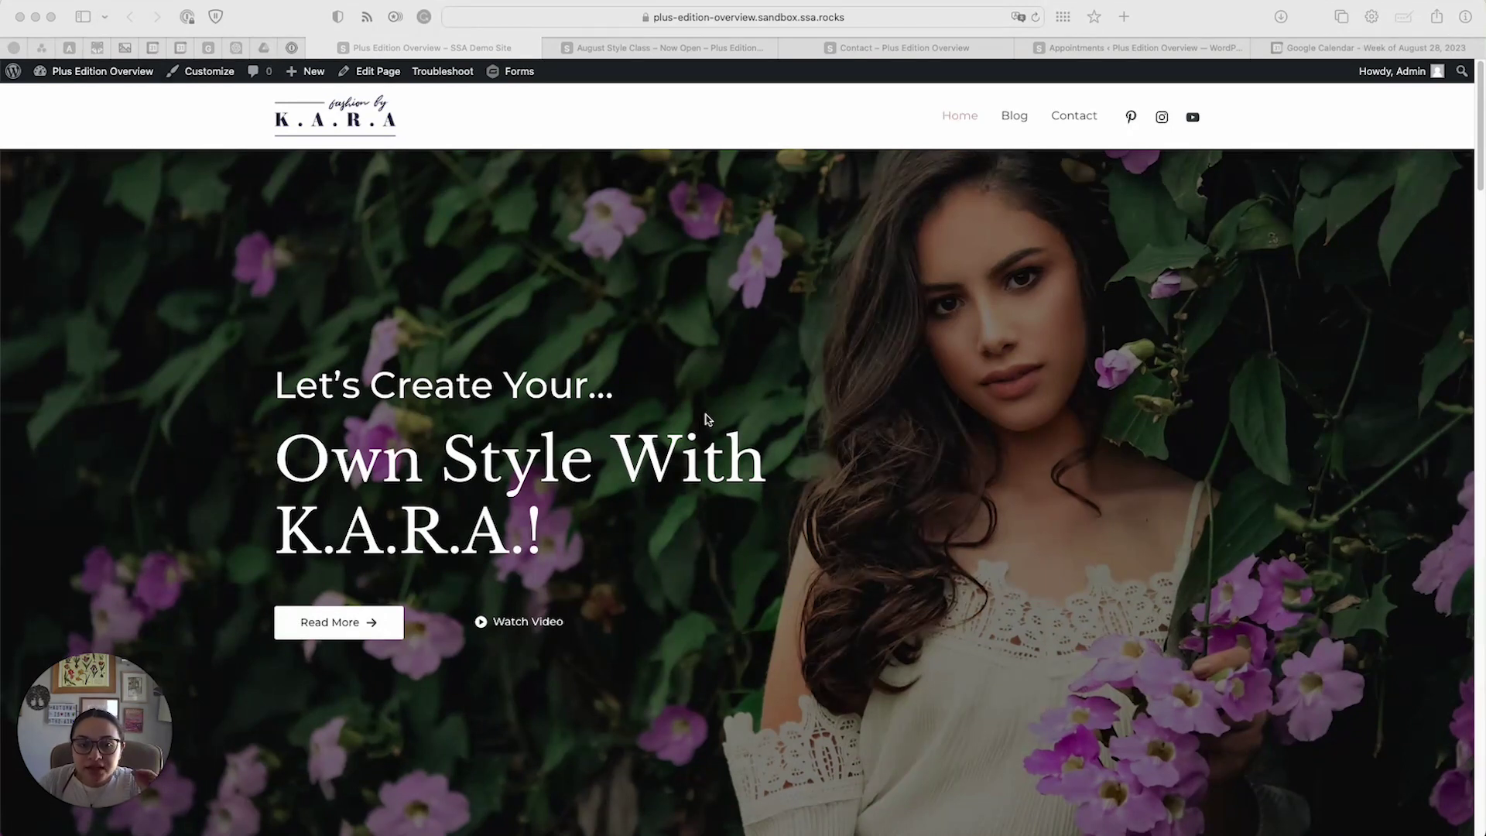
Step: Scroll the homepage down to the Book Your Session section
scroll(705, 419, "down", 1)
scroll(705, 418, "down", 1)
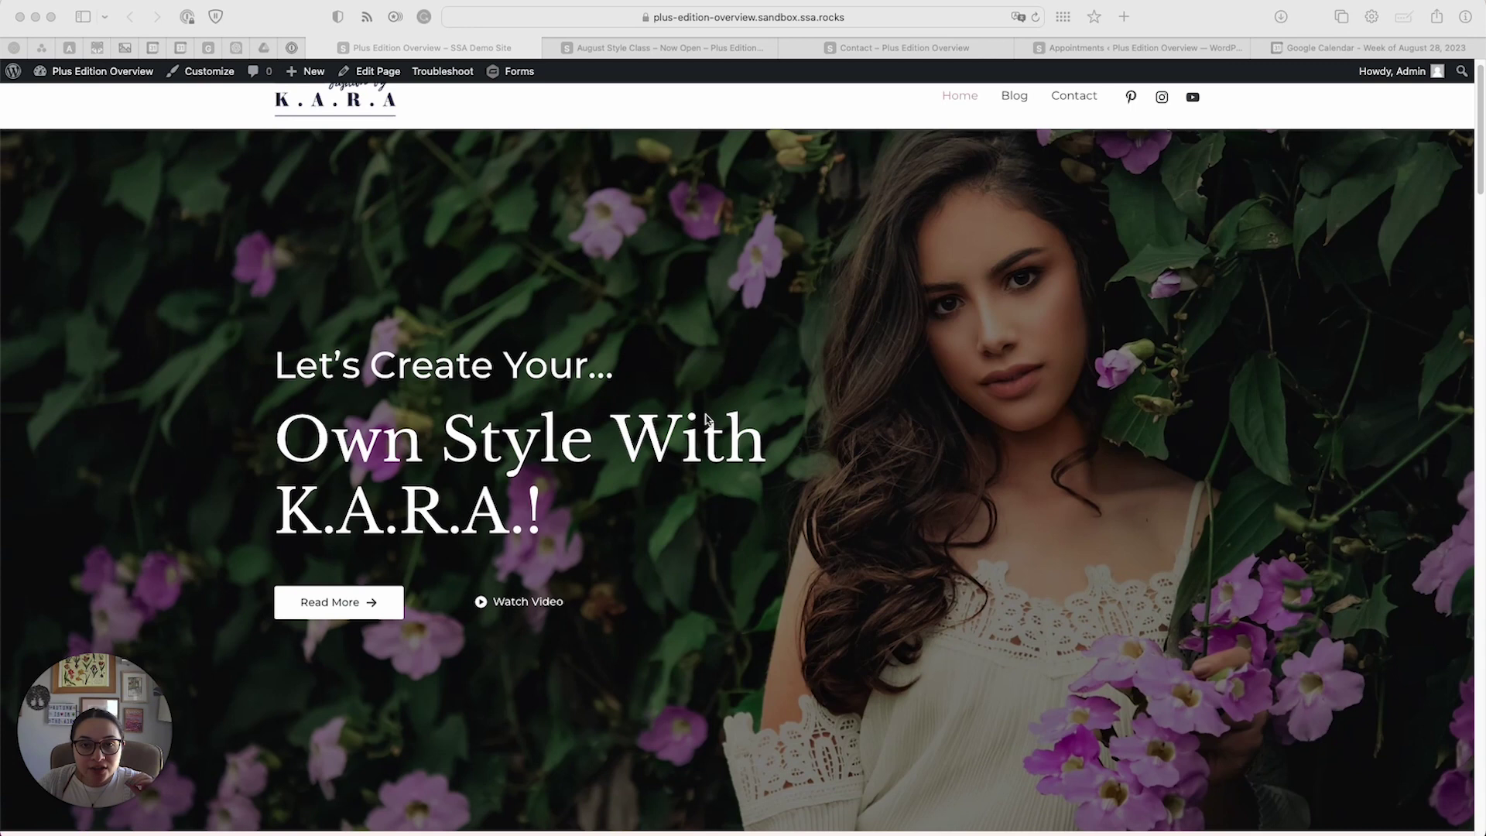
scroll(705, 418, "down", 1)
scroll(705, 421, "down", 10)
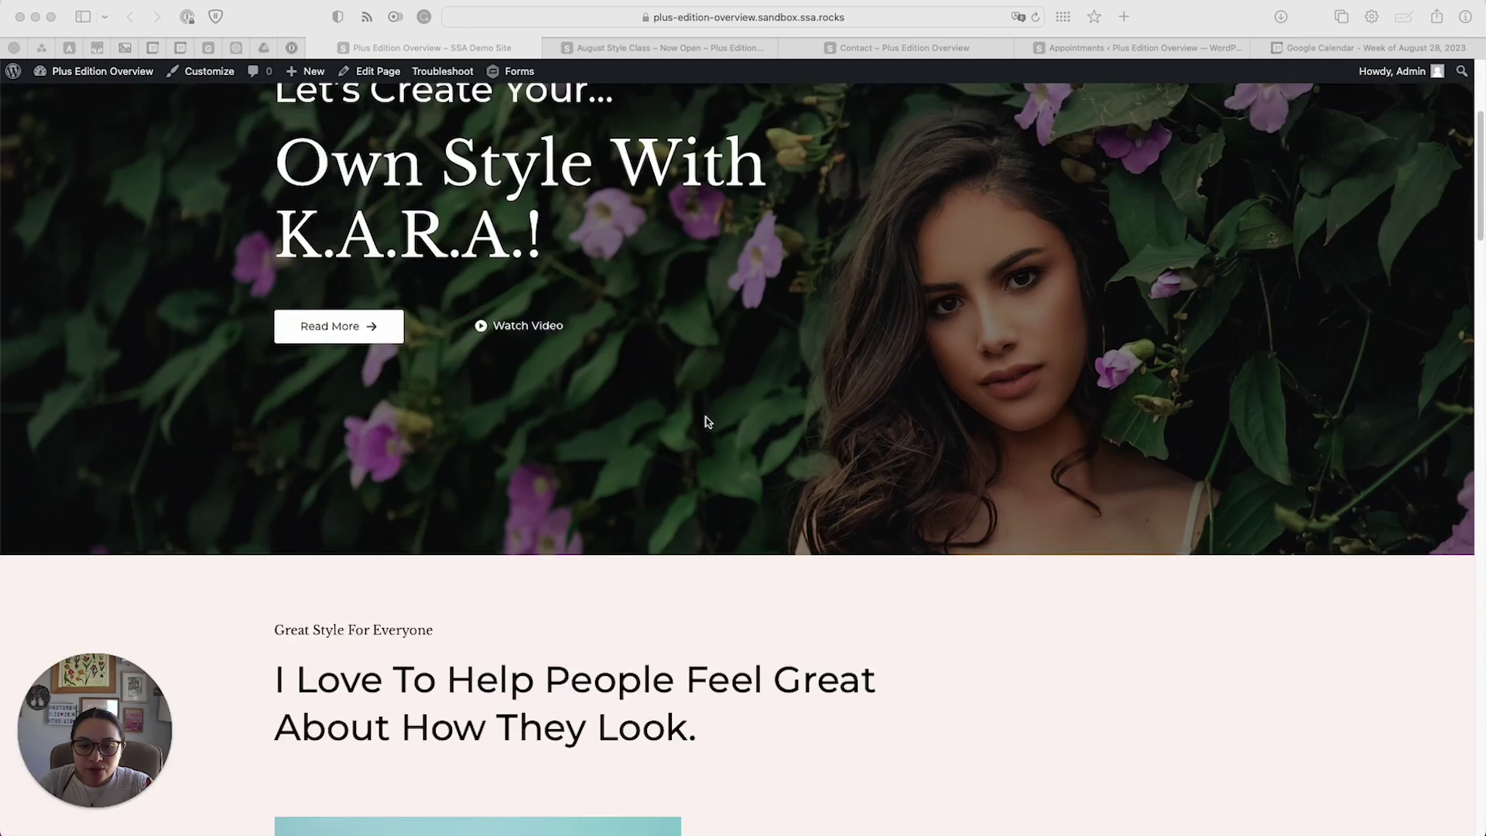
scroll(713, 495, "down", 17)
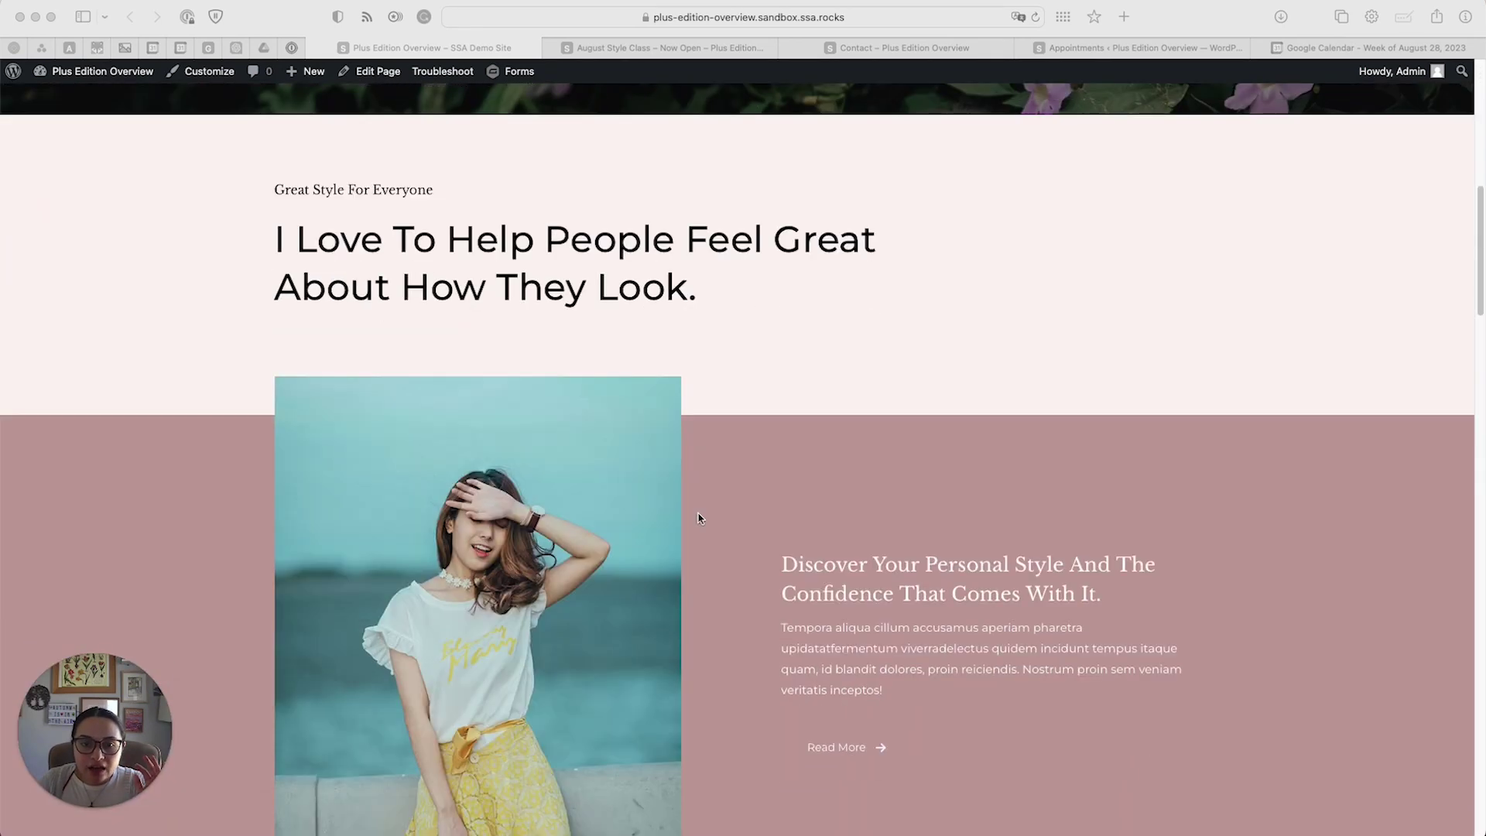
scroll(699, 518, "down", 15)
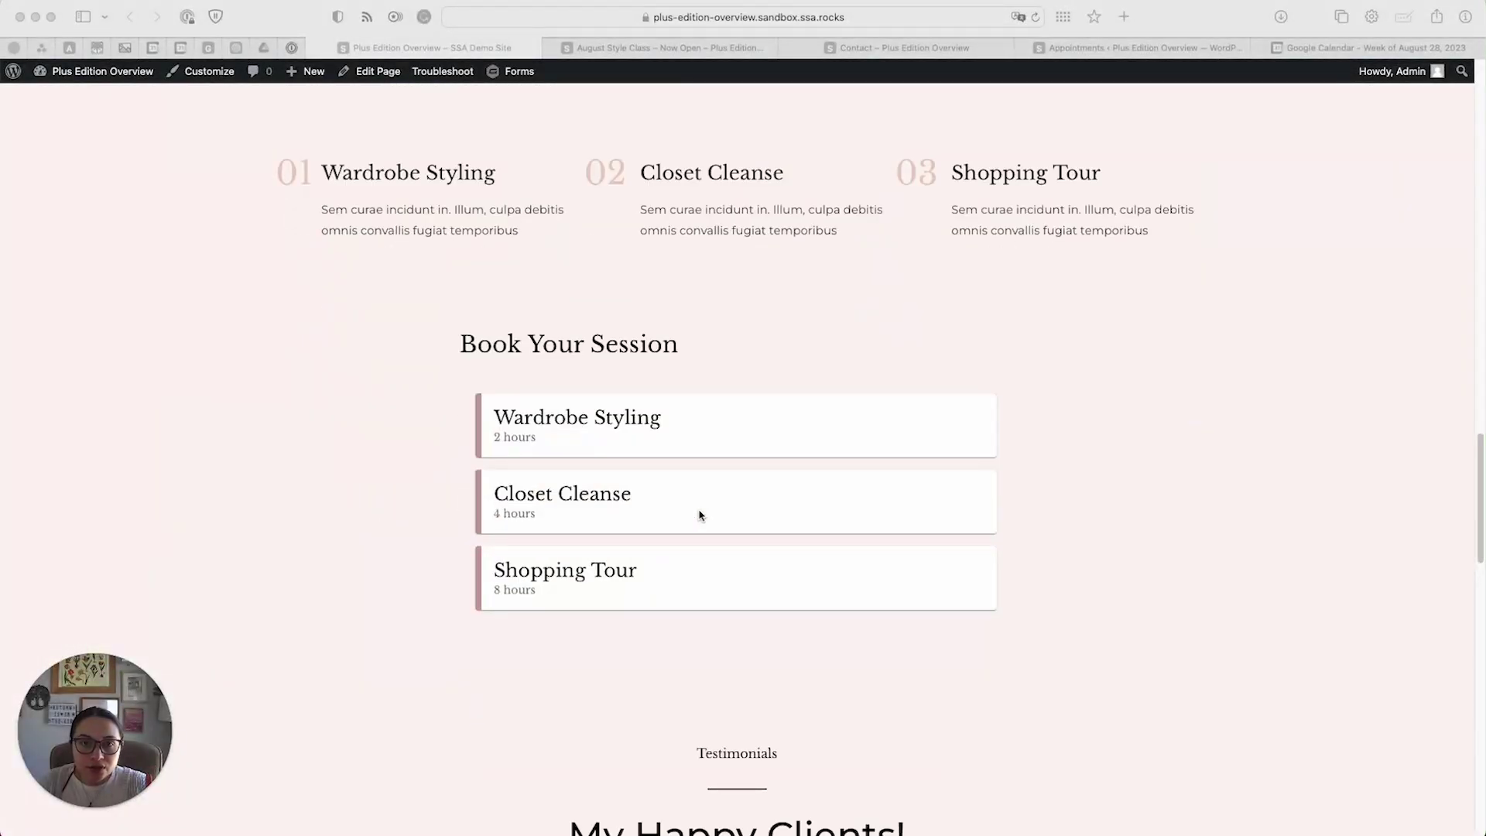
Step: Switch to the August Style Class post and bring up the August 31 booking form
left_click(701, 514)
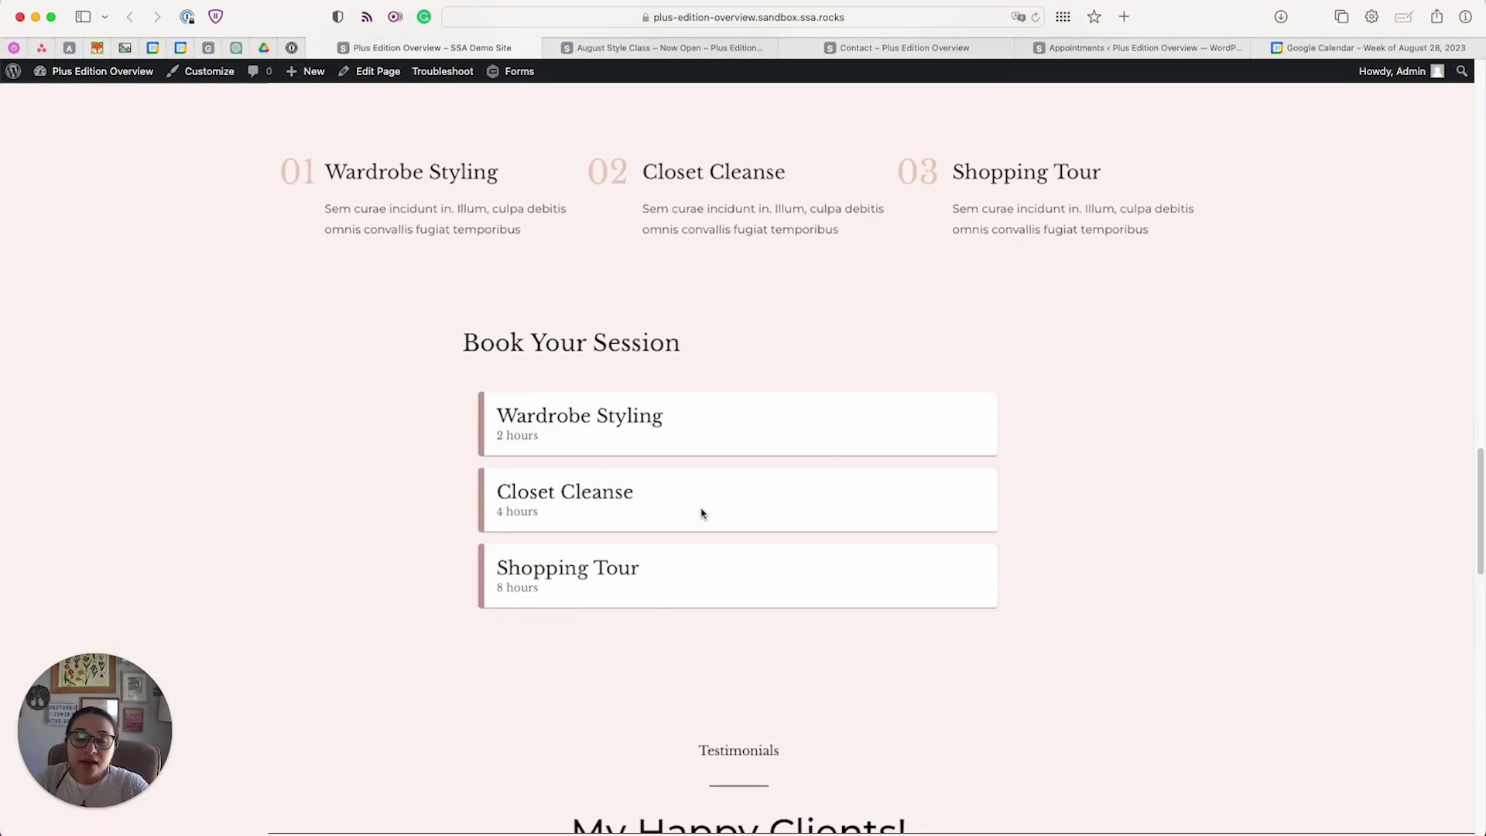
left_click(606, 46)
scroll(605, 290, "down", 8)
scroll(604, 290, "down", 5)
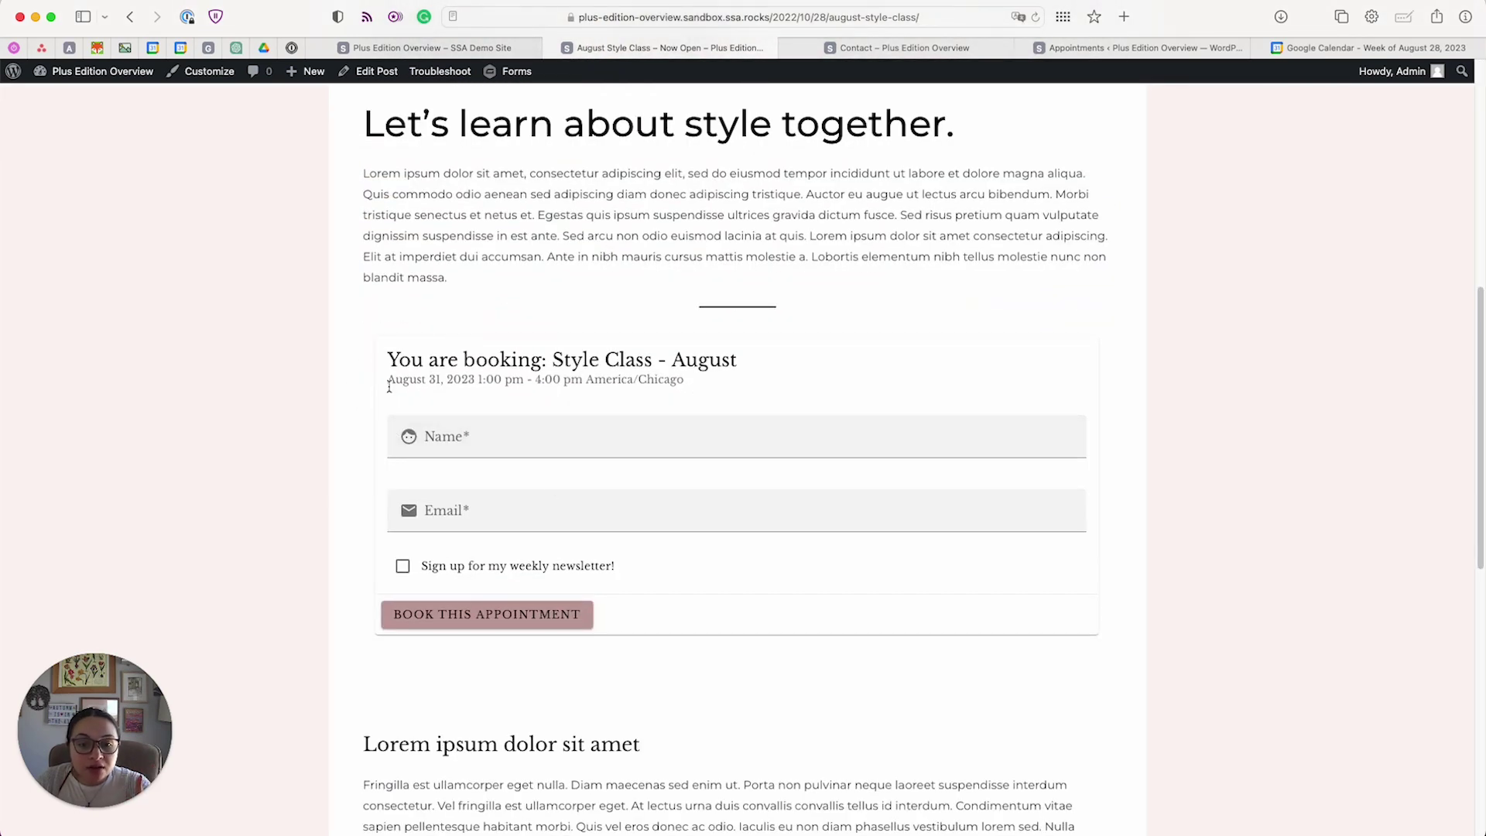
left_click(476, 429)
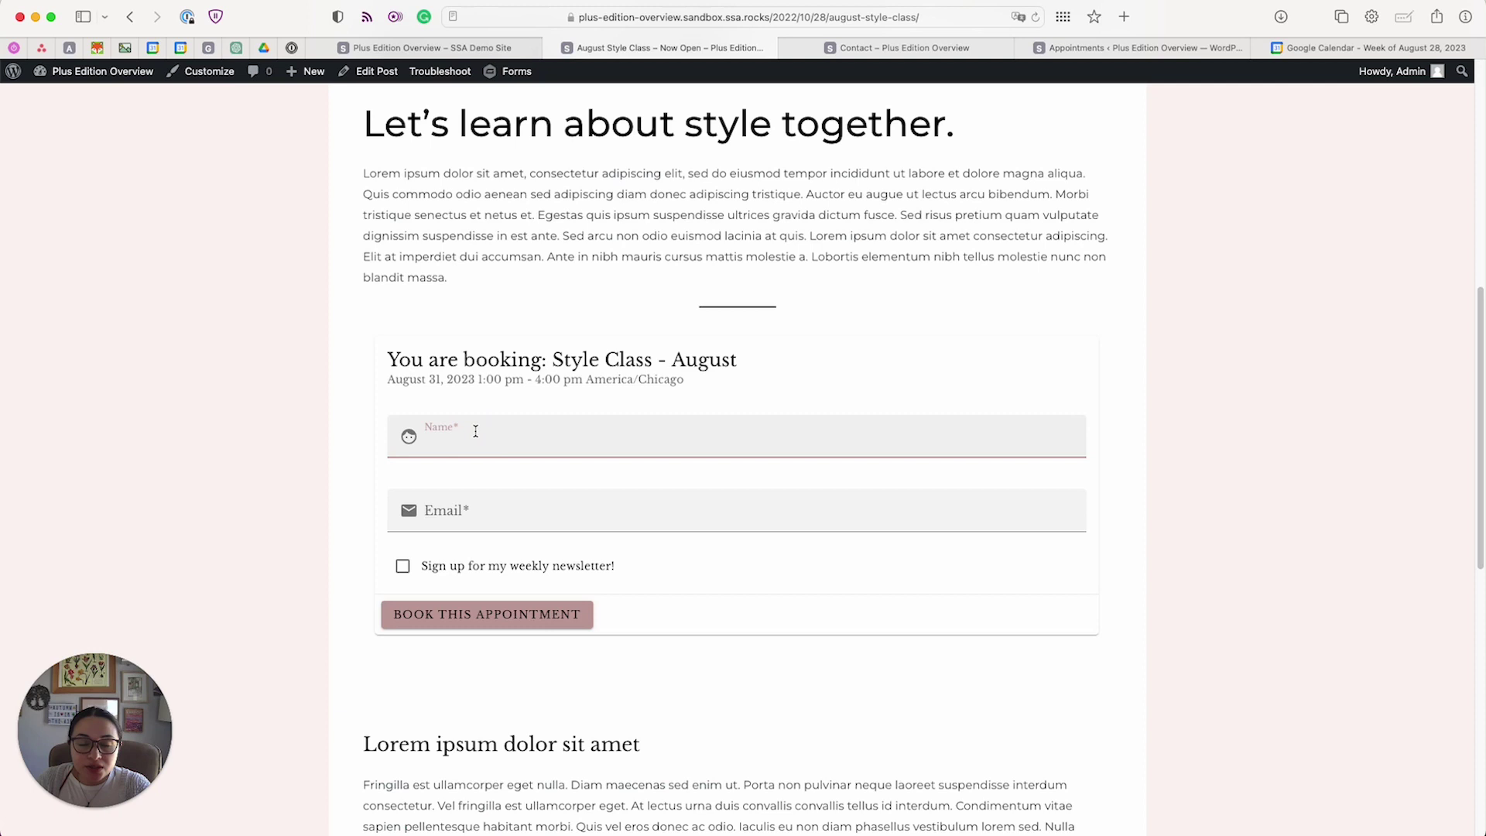
scroll(476, 436, "up", 1)
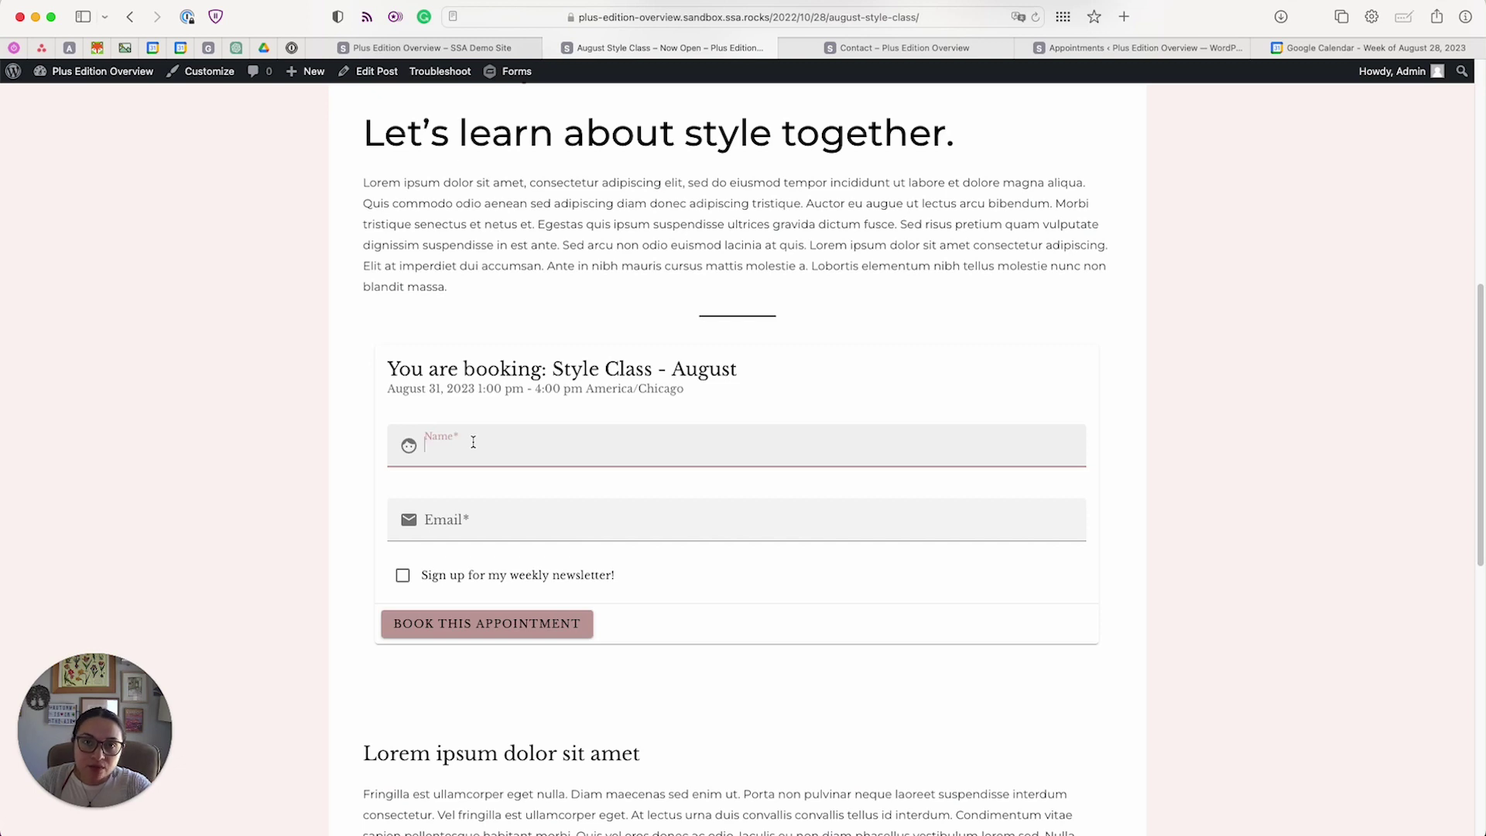
Step: On the Contact page, pick Monday August 14 at 9:00 AM and tick the Color Analysis topic
left_click(847, 56)
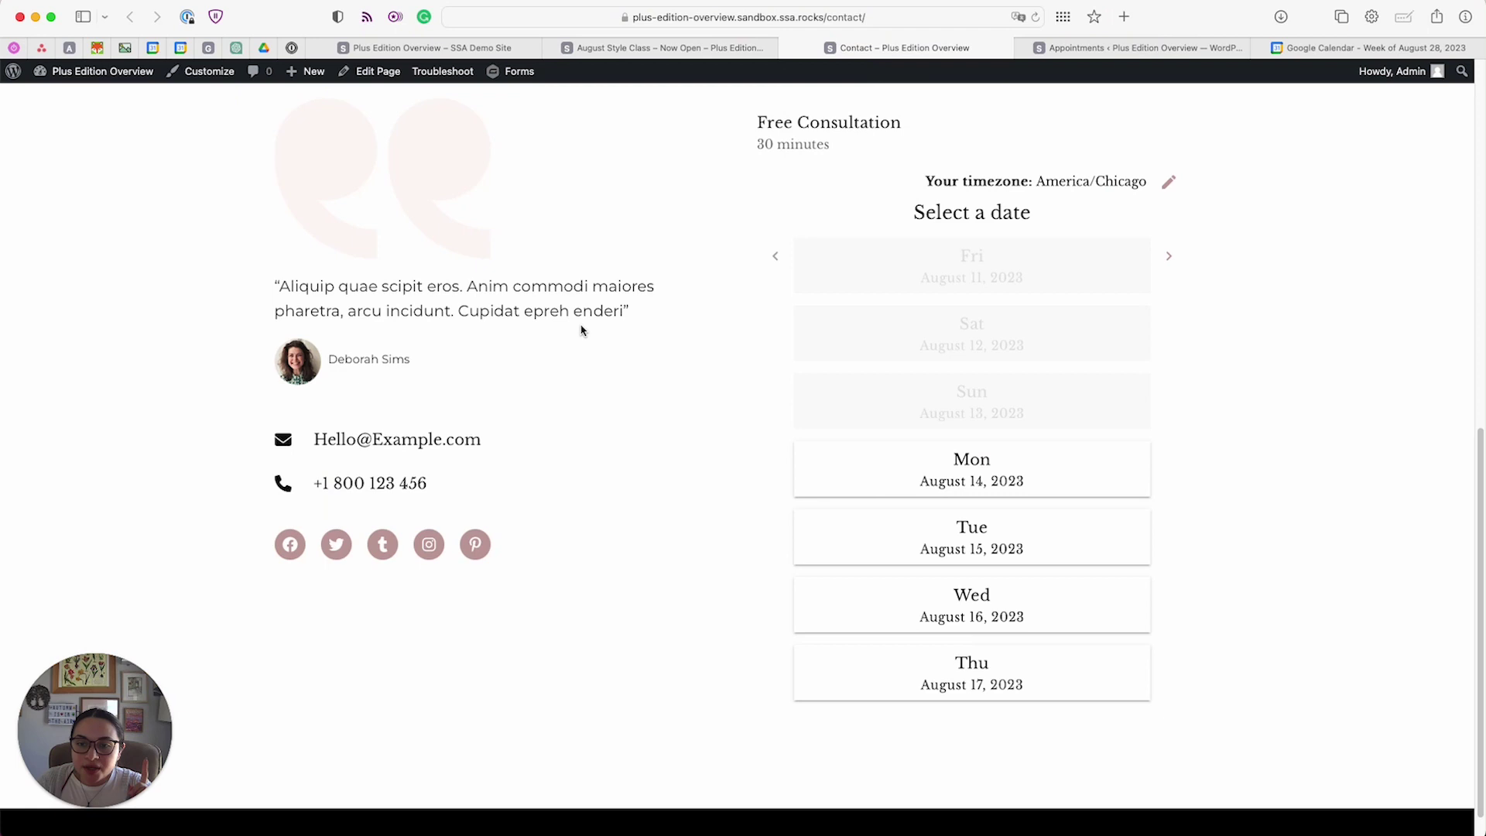
scroll(579, 325, "up", 2)
scroll(577, 332, "down", 1)
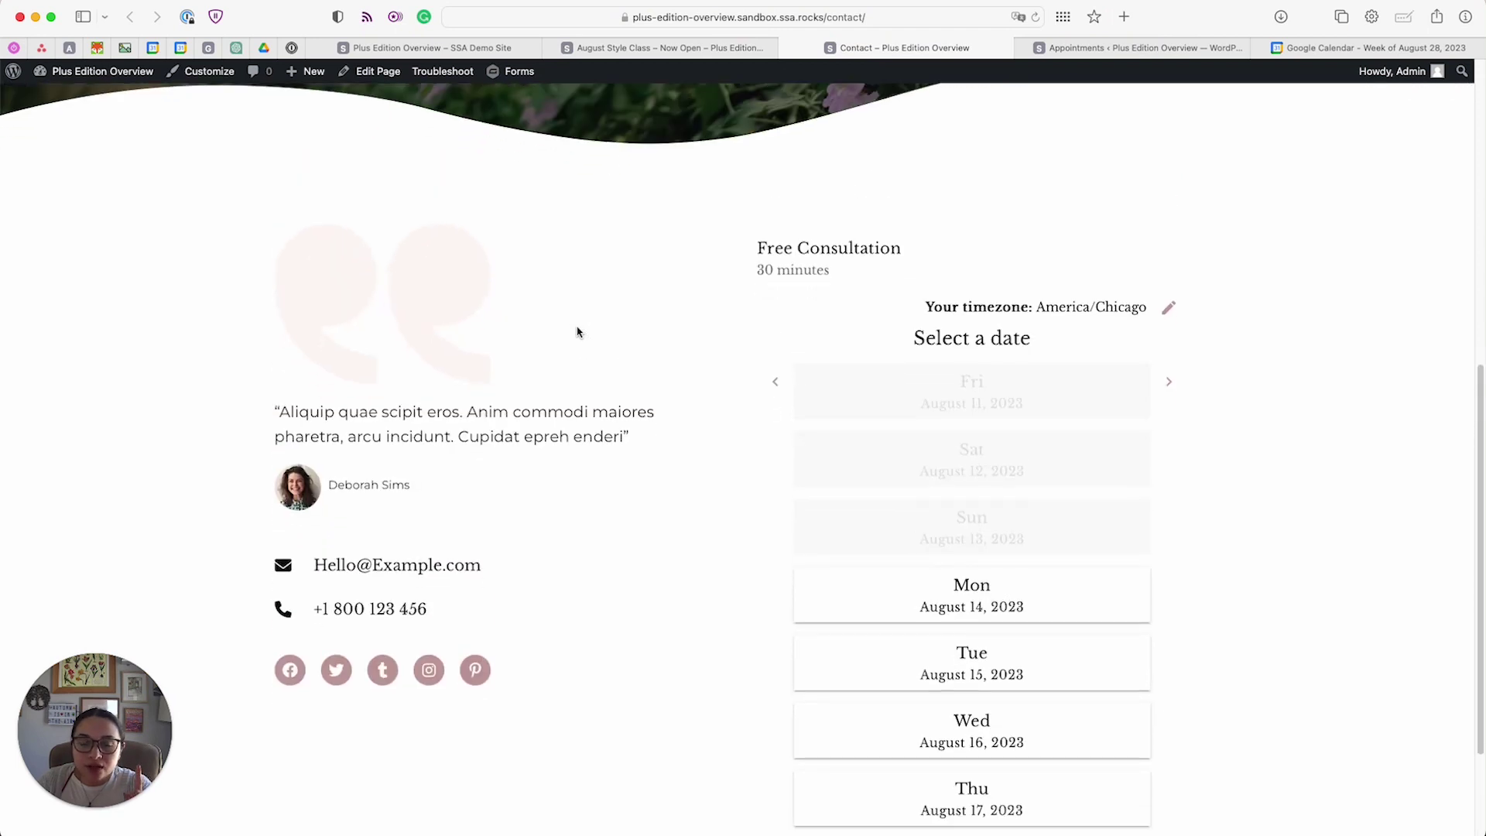
scroll(577, 332, "down", 3)
left_click(856, 442)
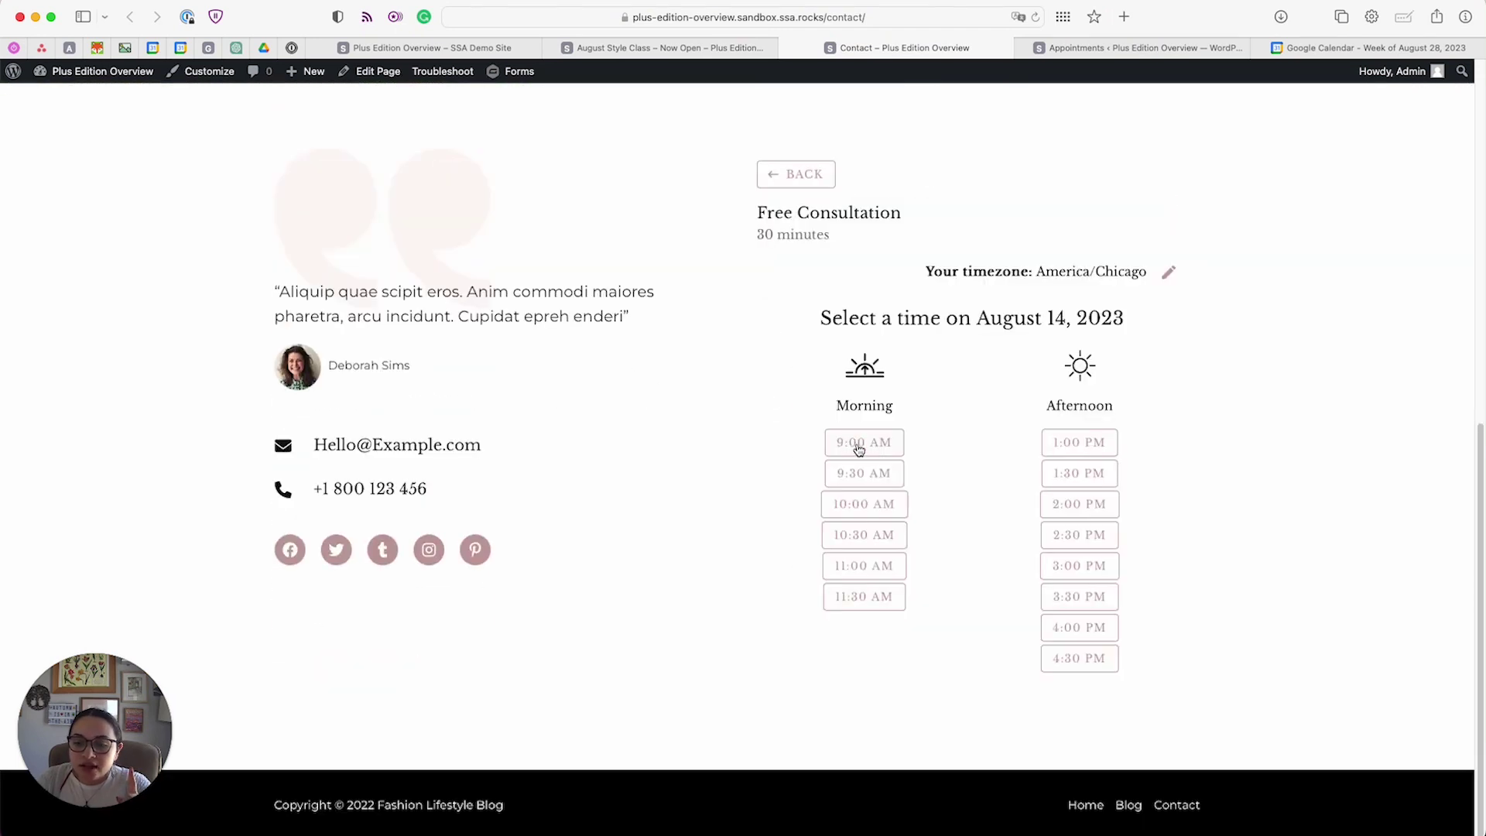
left_click(857, 443)
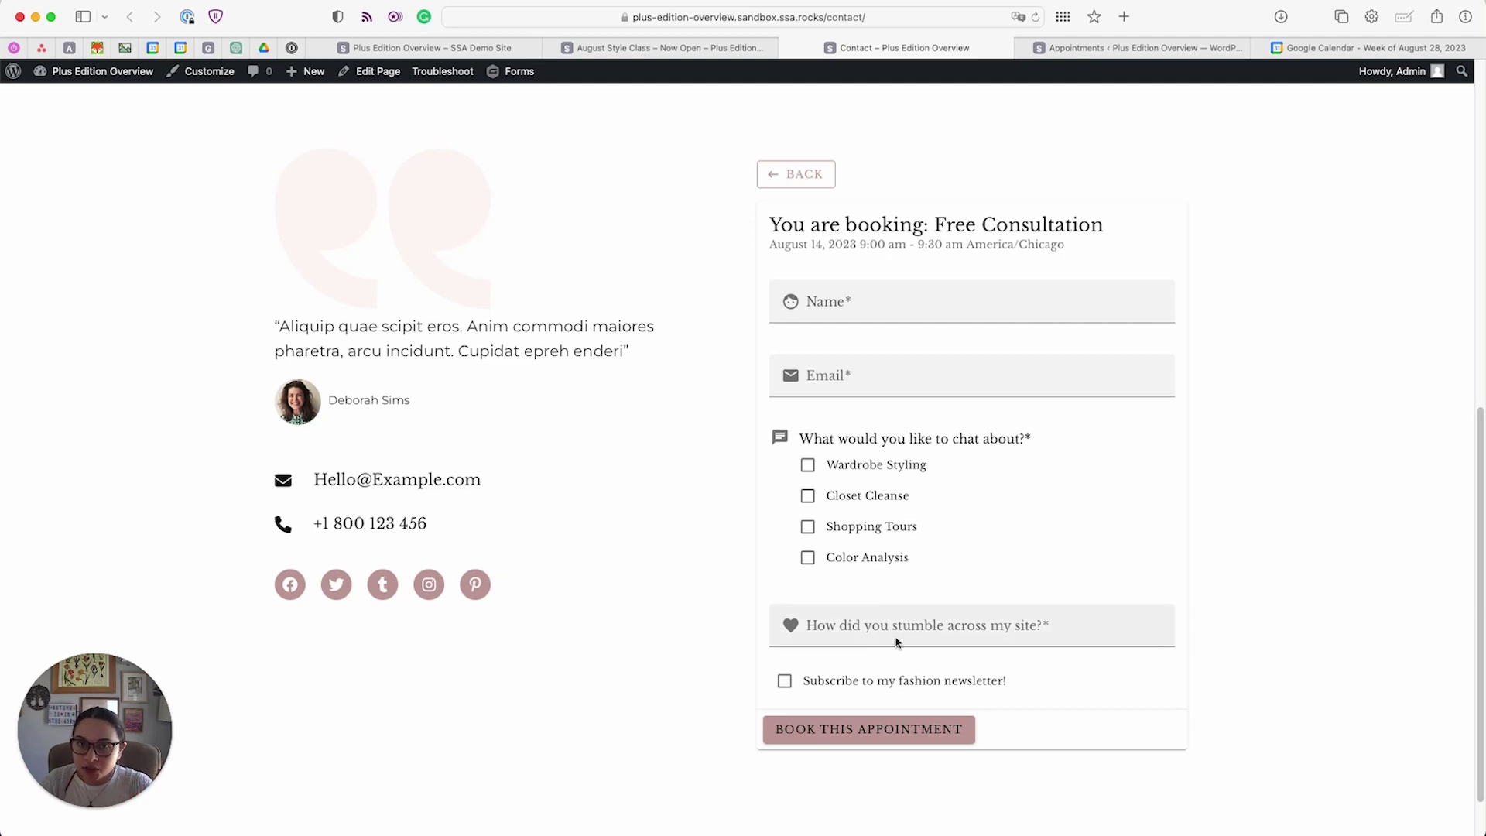
left_click(839, 561)
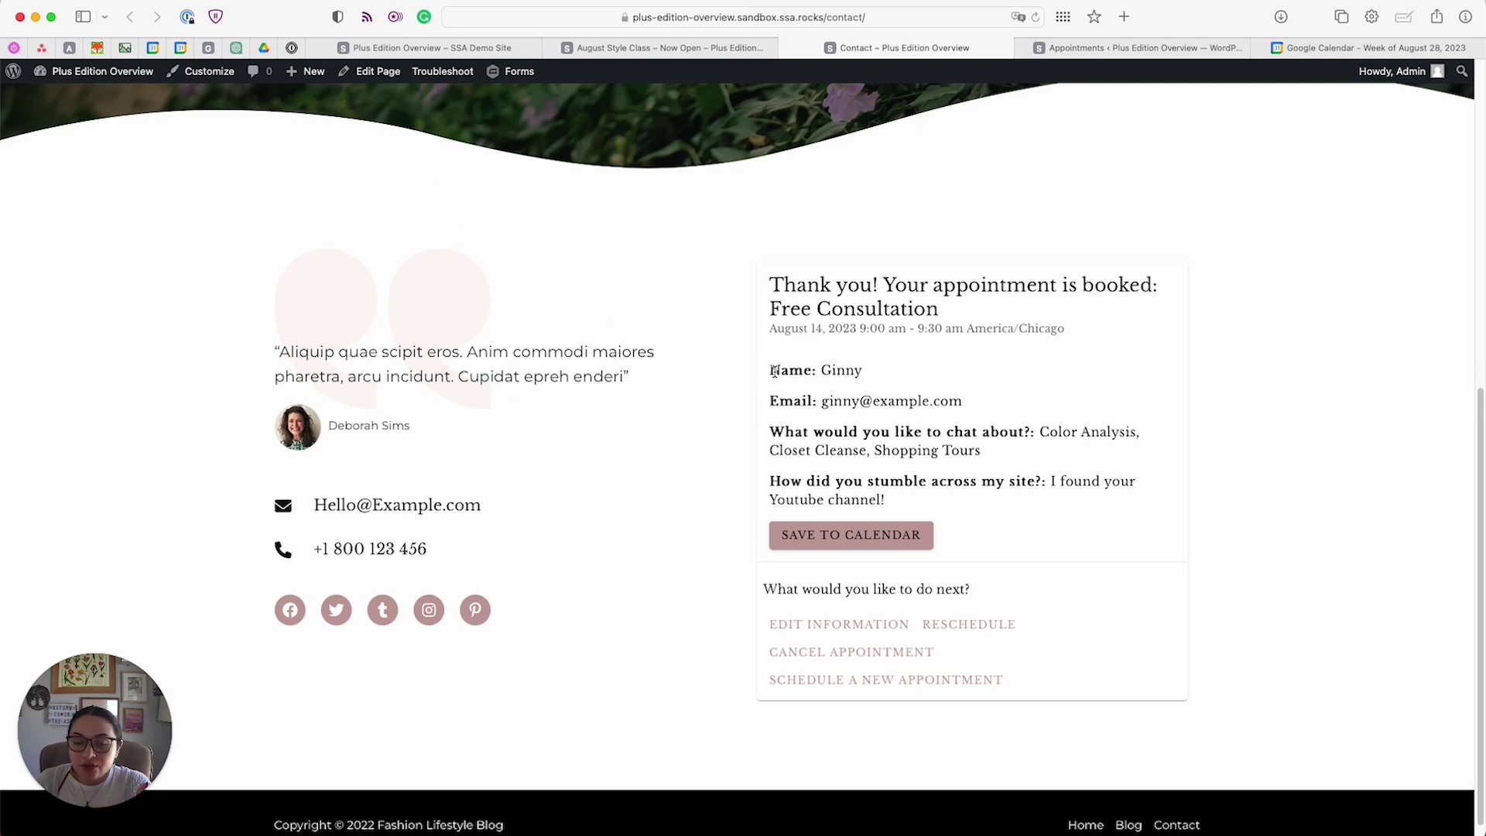
left_click_drag(774, 382, 898, 481)
left_click(899, 481)
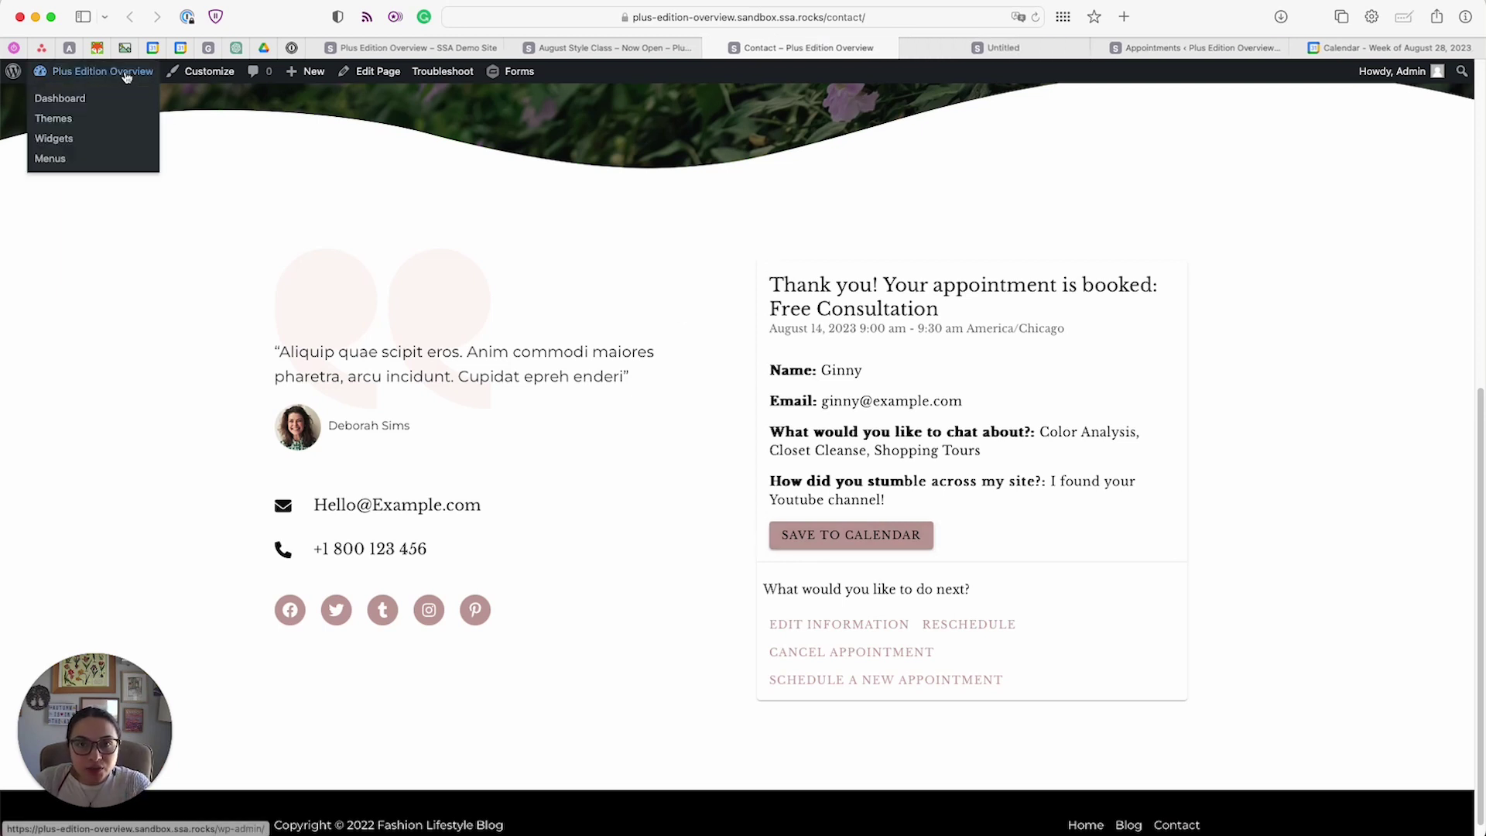
Step: Go to the dashboard's Appointments list and expand the August 14 Free Consultation
left_click(1037, 53)
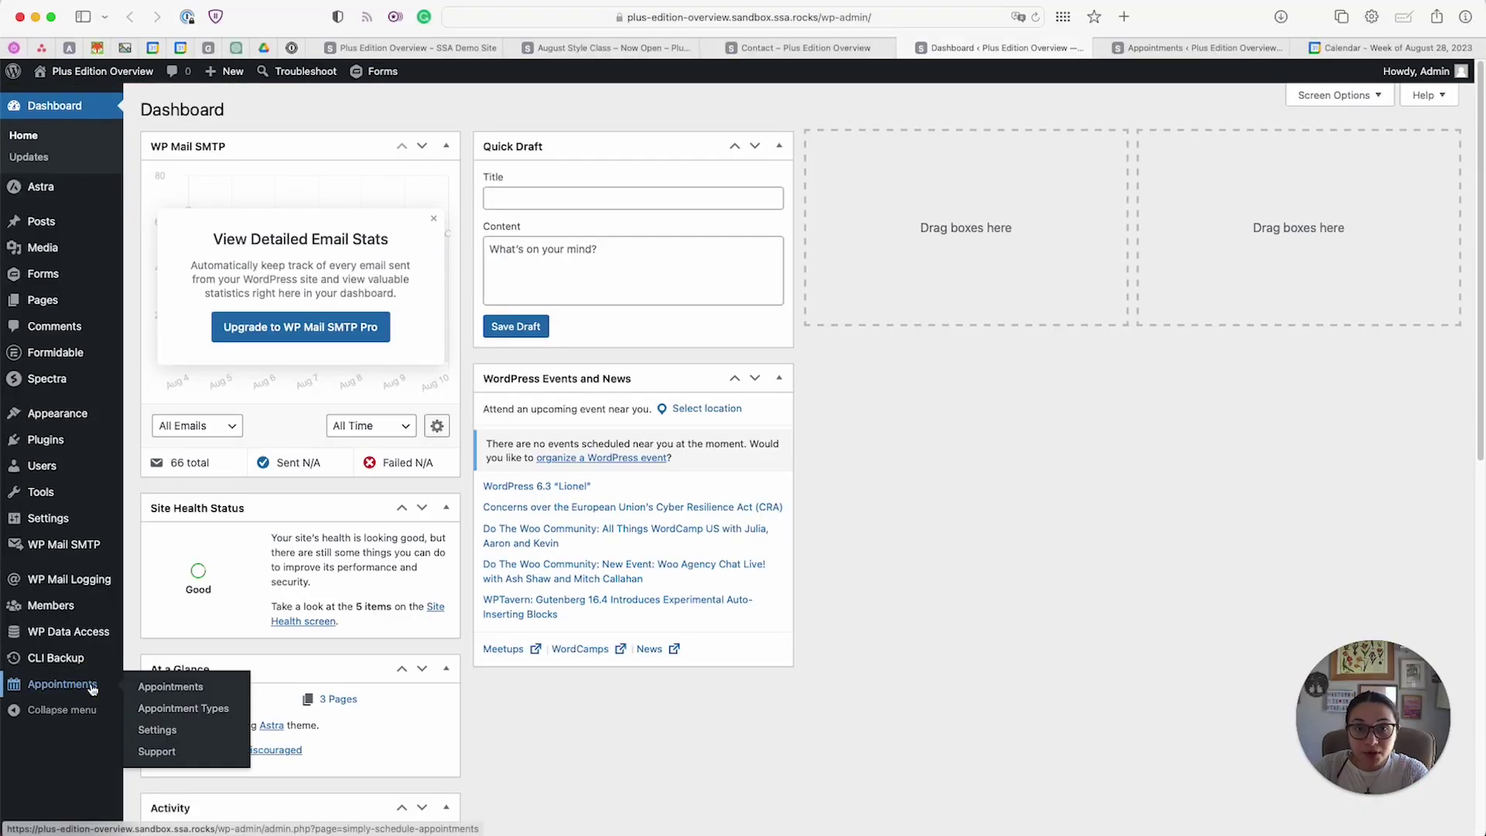
left_click(90, 684)
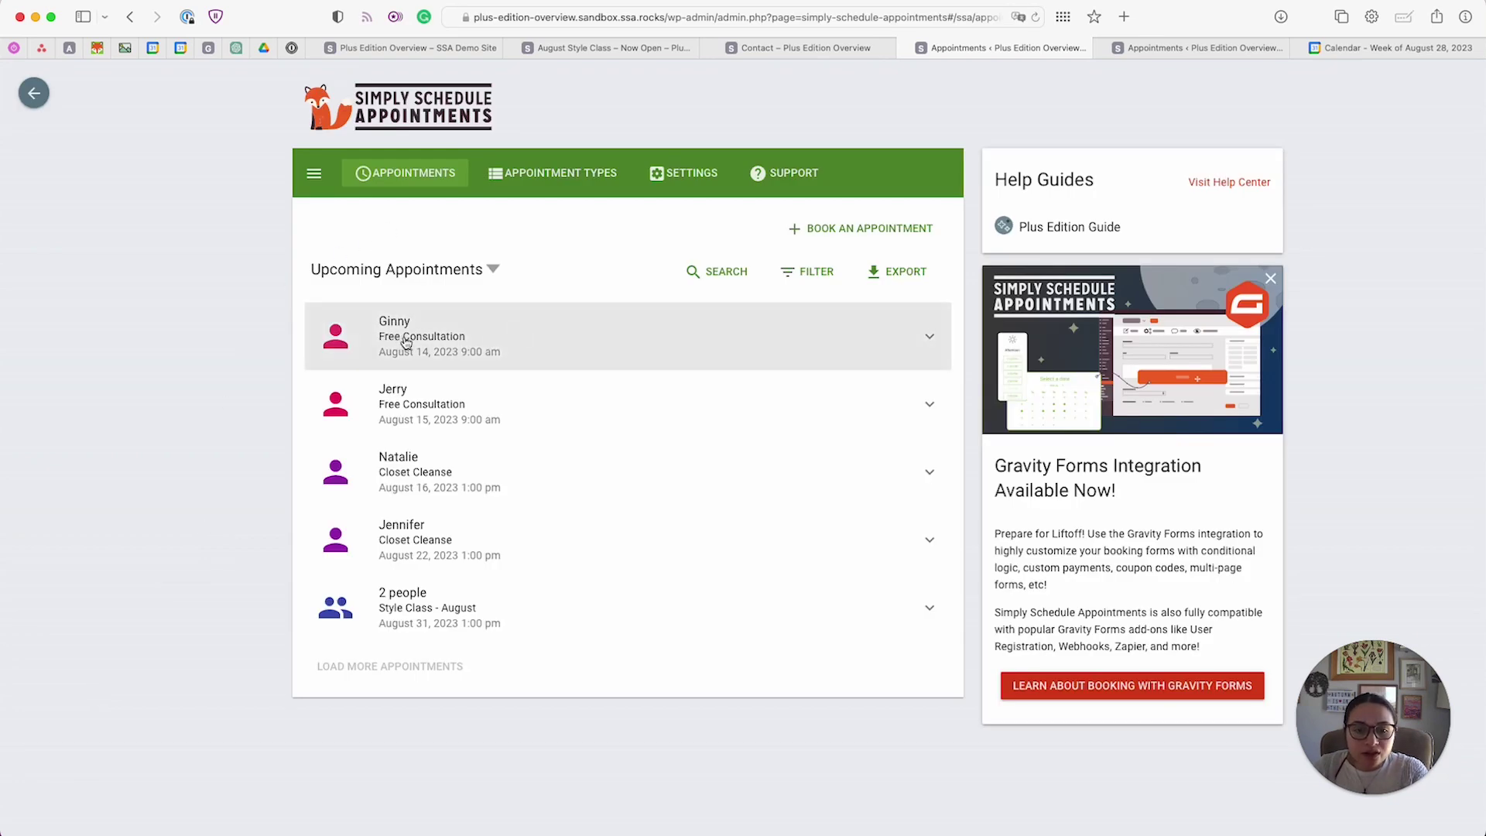
left_click(567, 333)
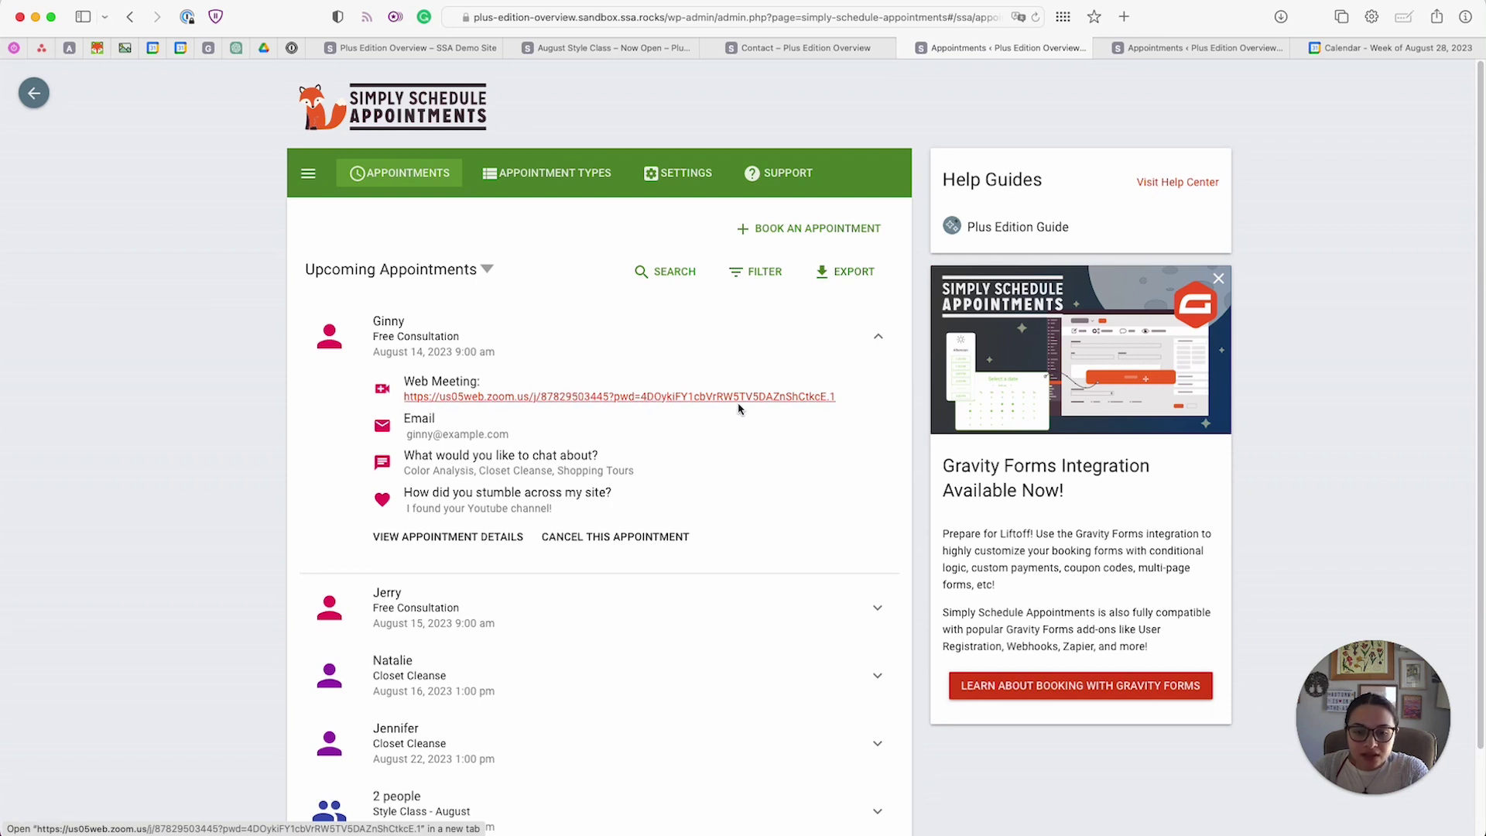
Step: Open View Appointment Details for the August 14 consultation and scroll through its Booked status
left_click(468, 537)
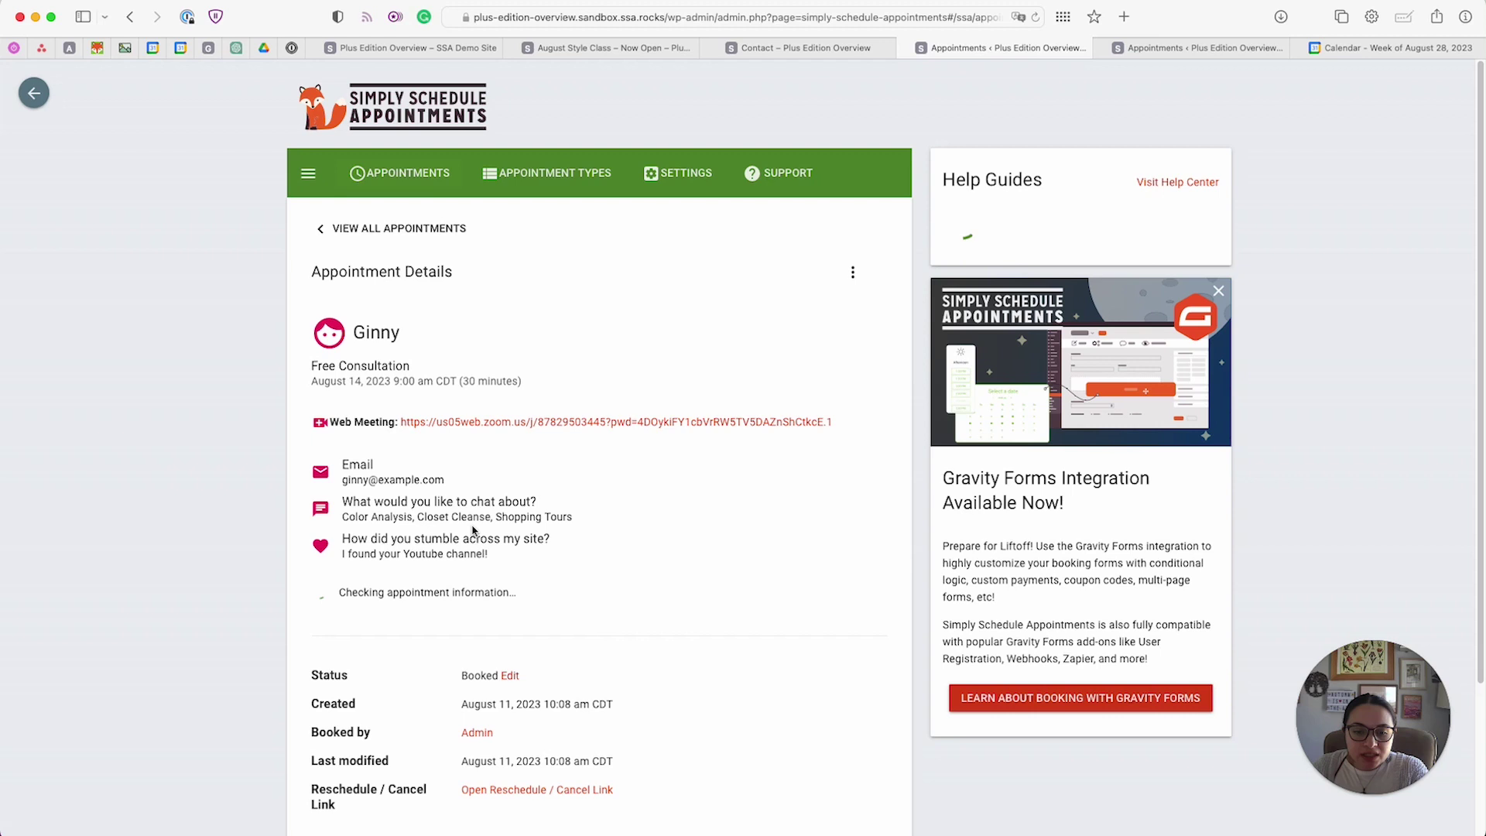
scroll(467, 524, "down", 3)
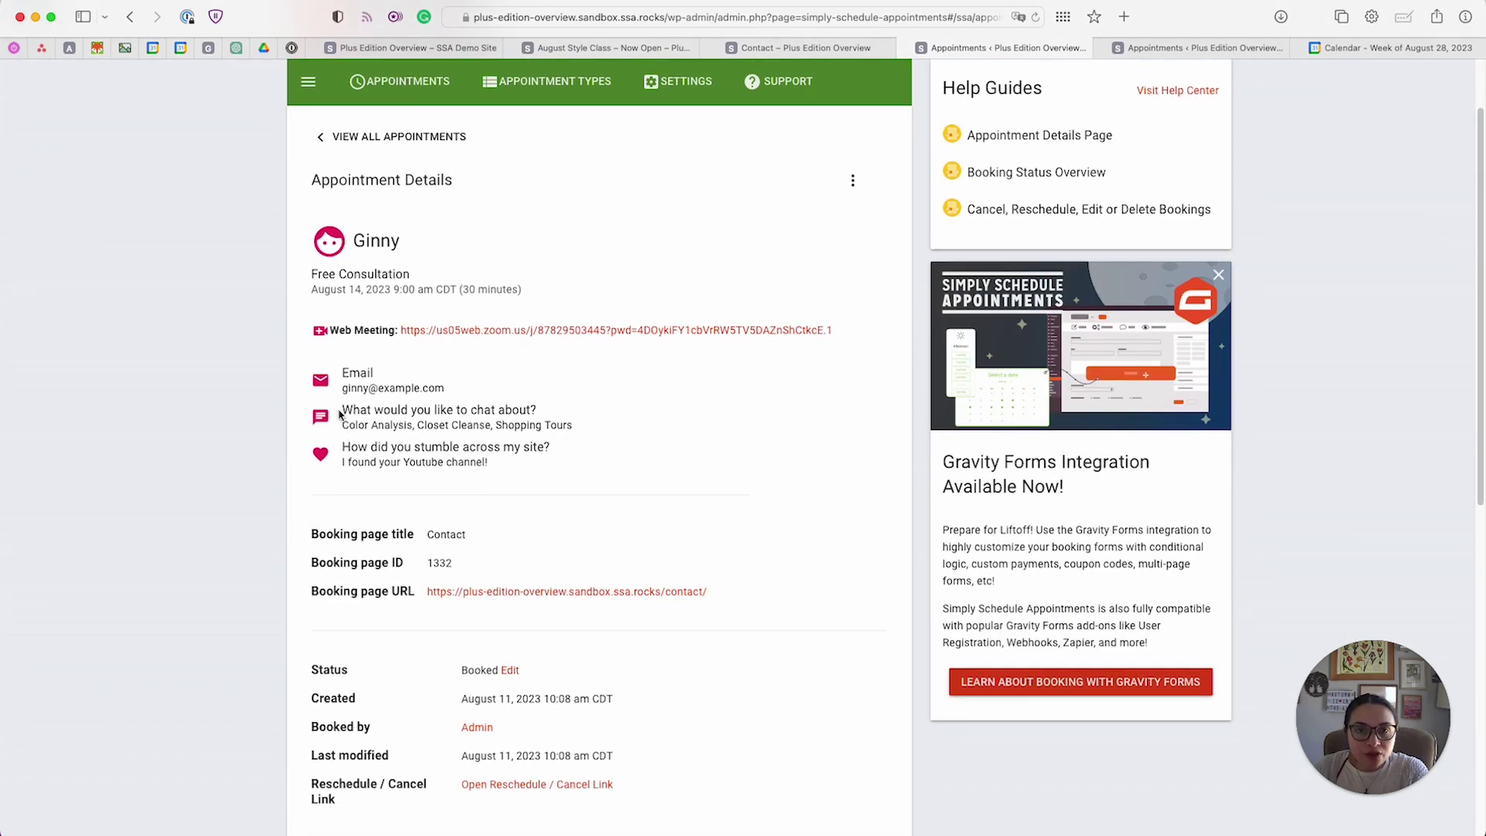
scroll(339, 416, "down", 1)
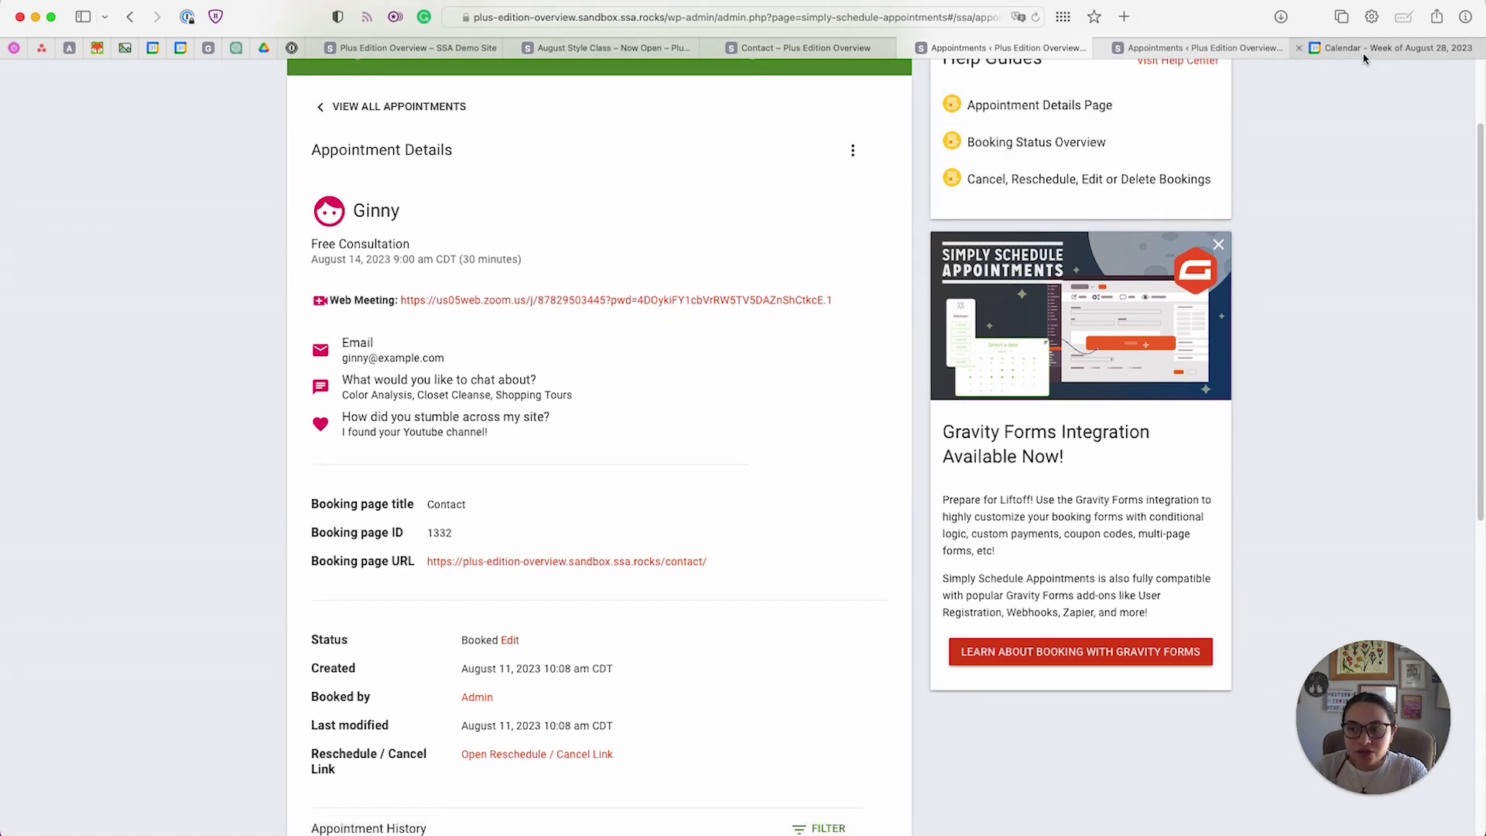
Step: In Google Calendar, go back two weeks to August 14–20 and open the Monday 9 AM consultation event
left_click(1393, 48)
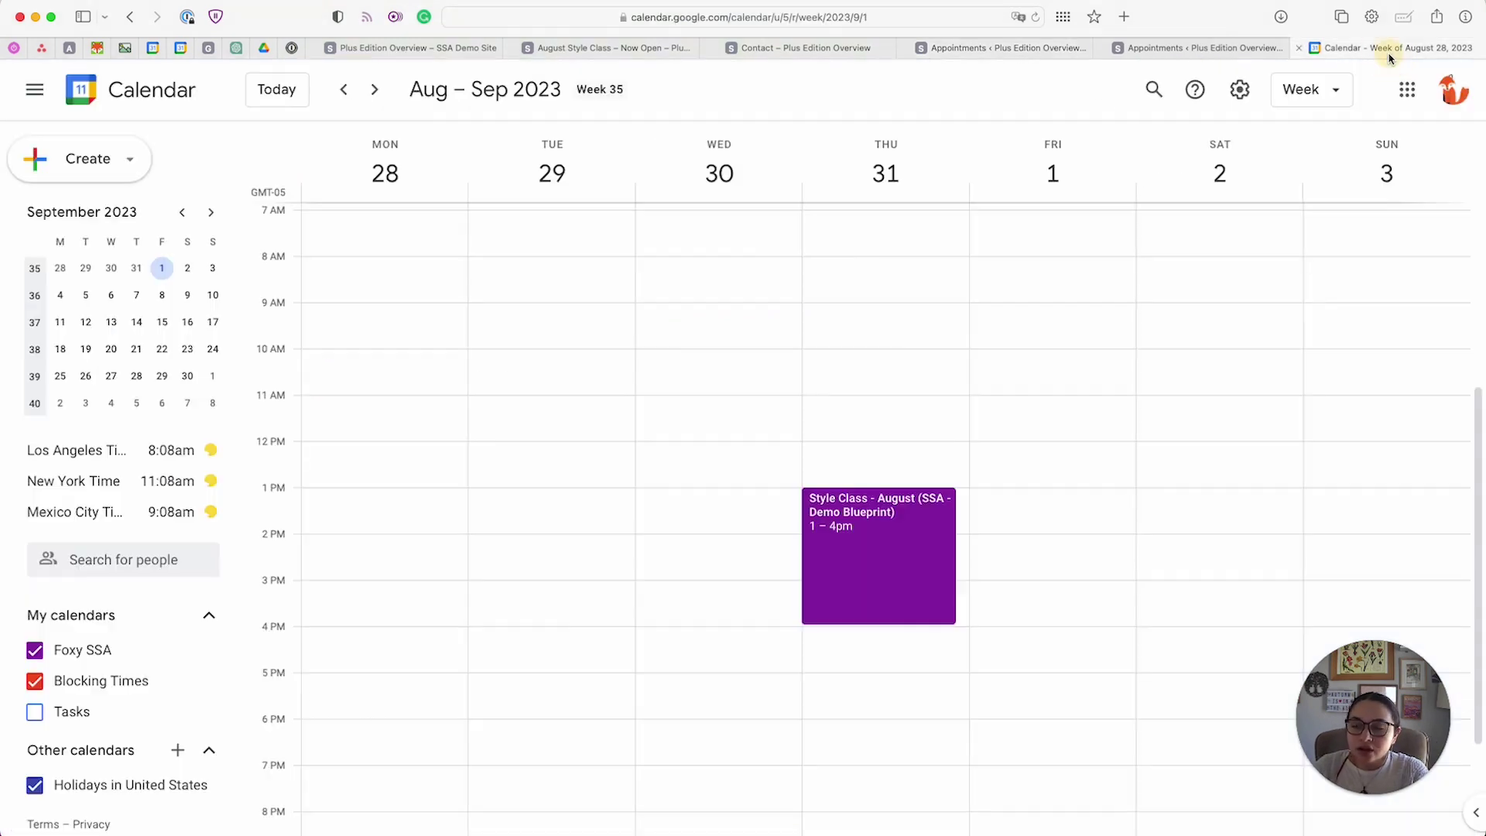
left_click(344, 89)
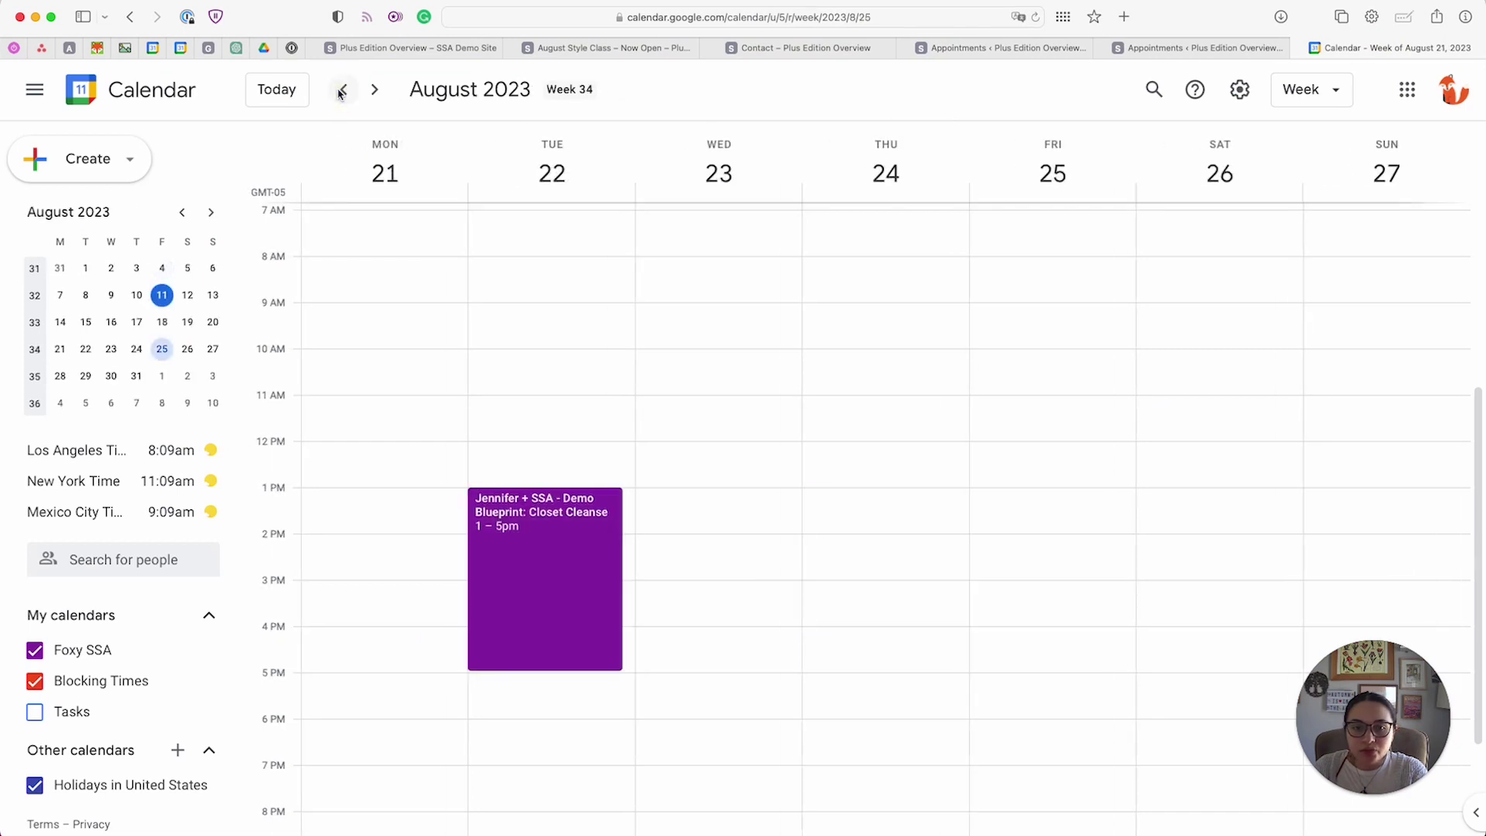
left_click(344, 89)
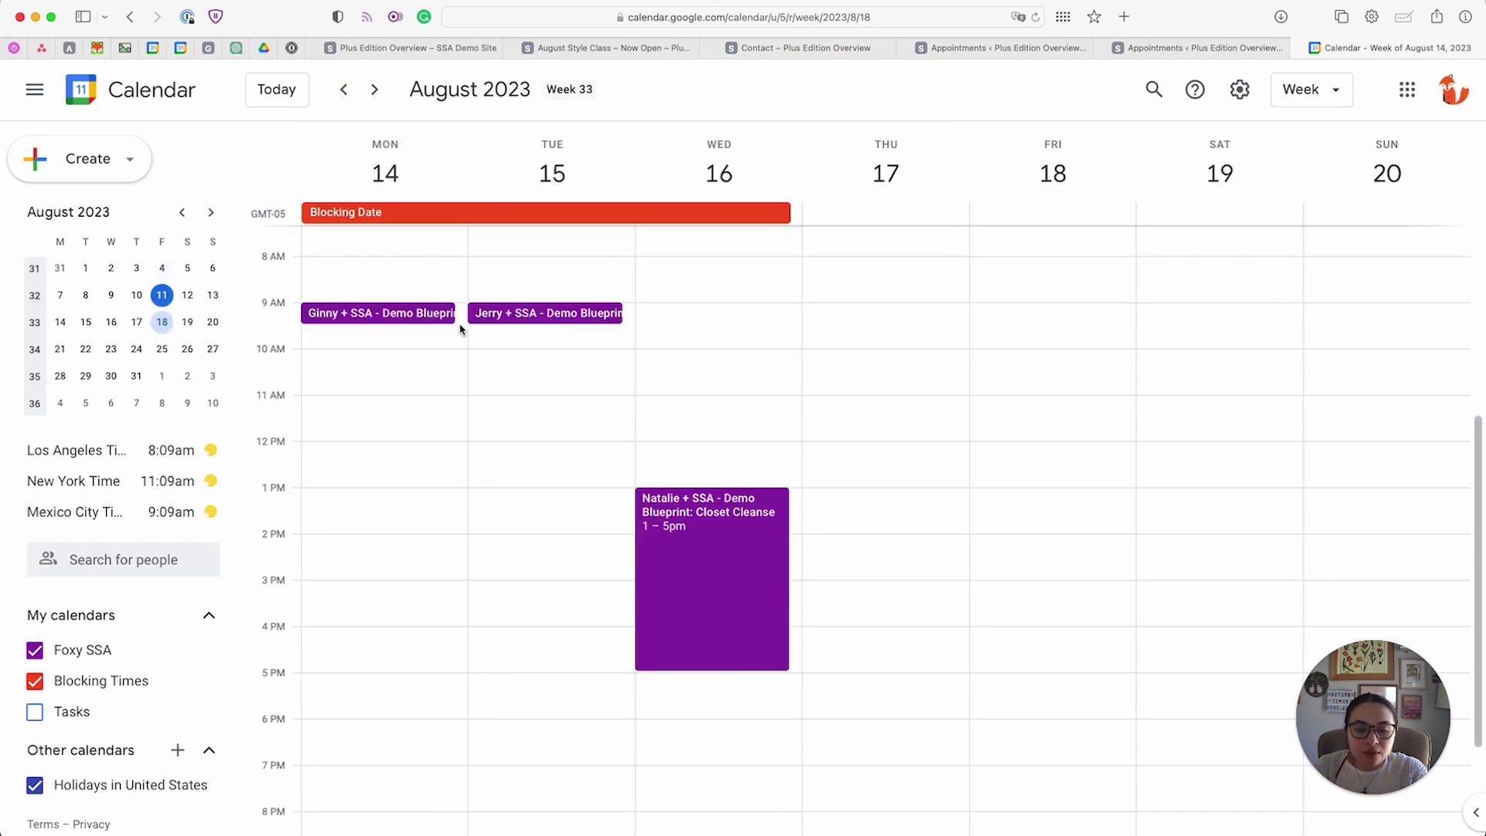
left_click(434, 313)
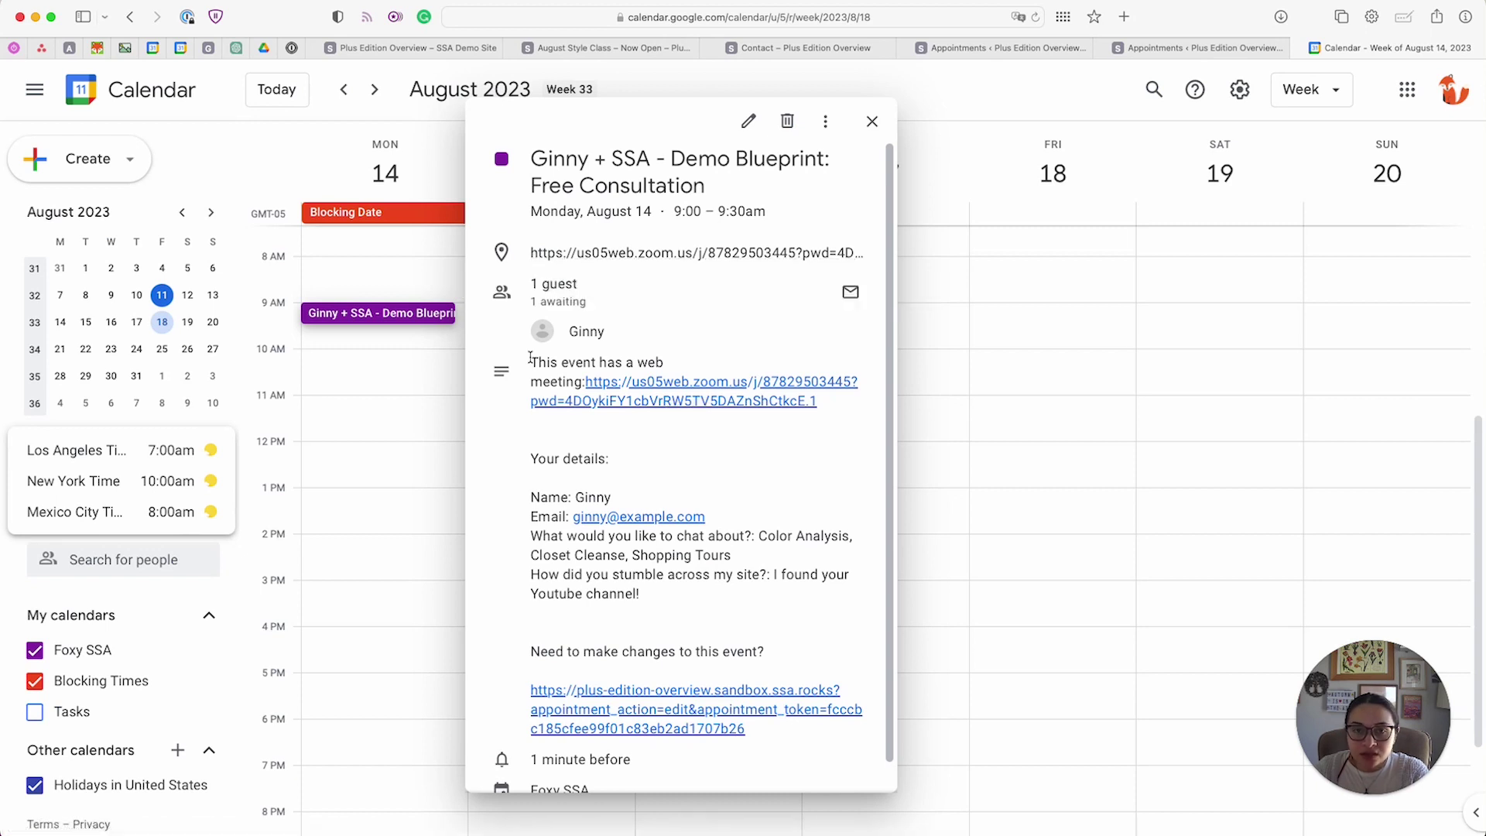
scroll(590, 395, "down", 1)
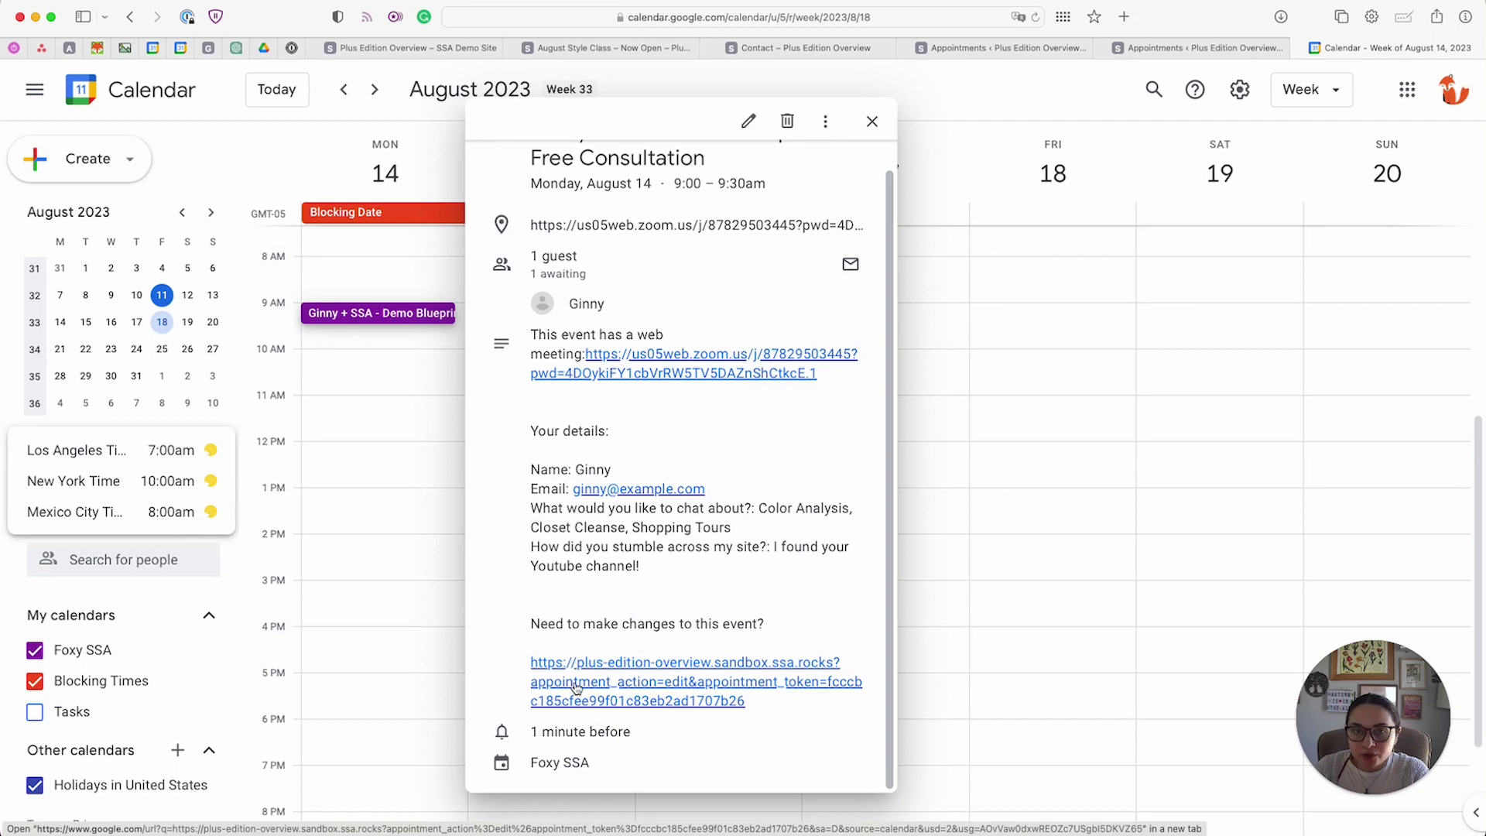
key("Escape")
left_click(360, 309)
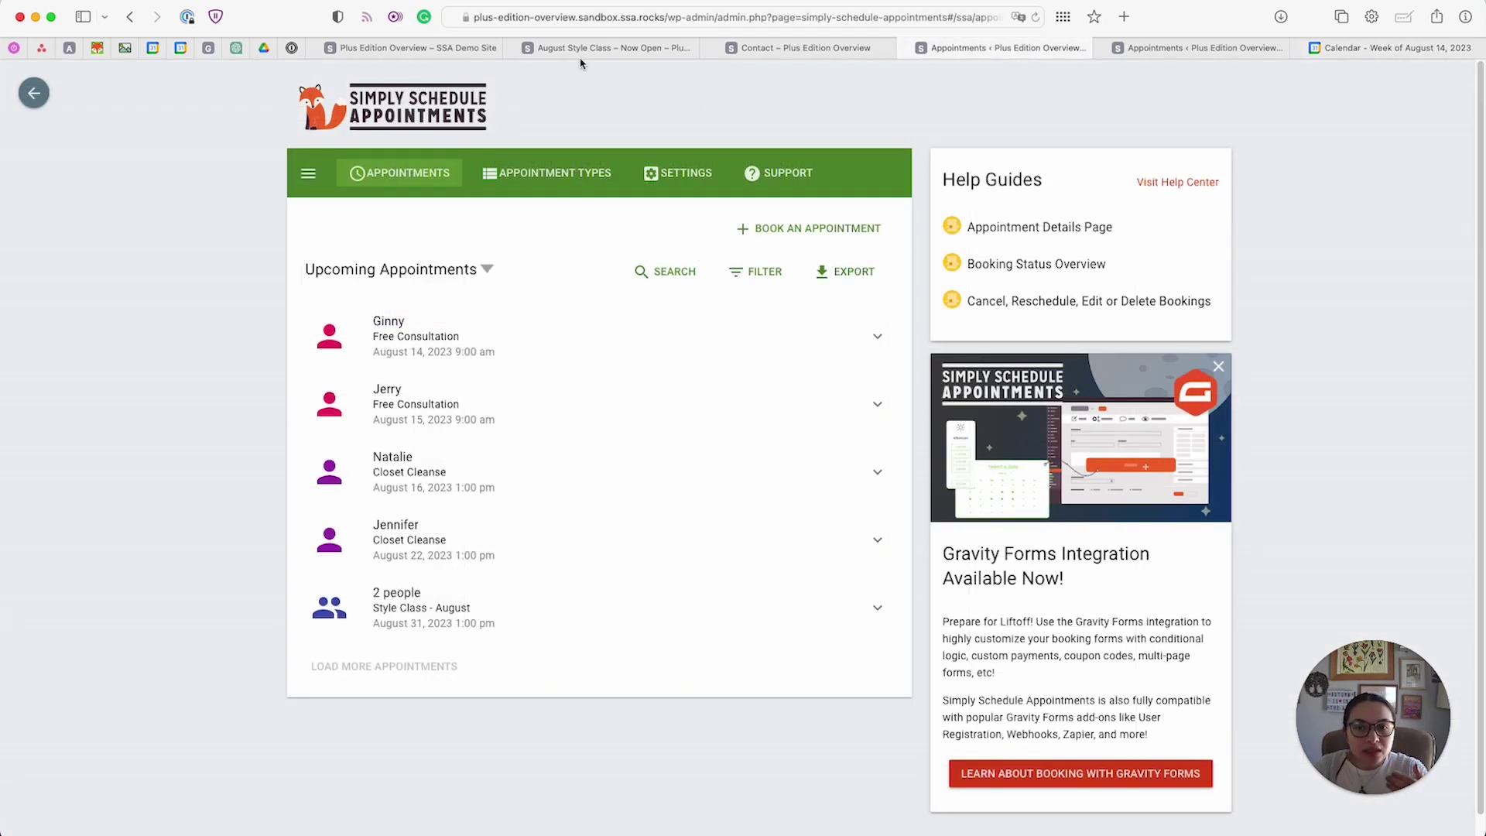
Step: Expand the 2-person Style Class - August booking and open its group appointment details
left_click(596, 48)
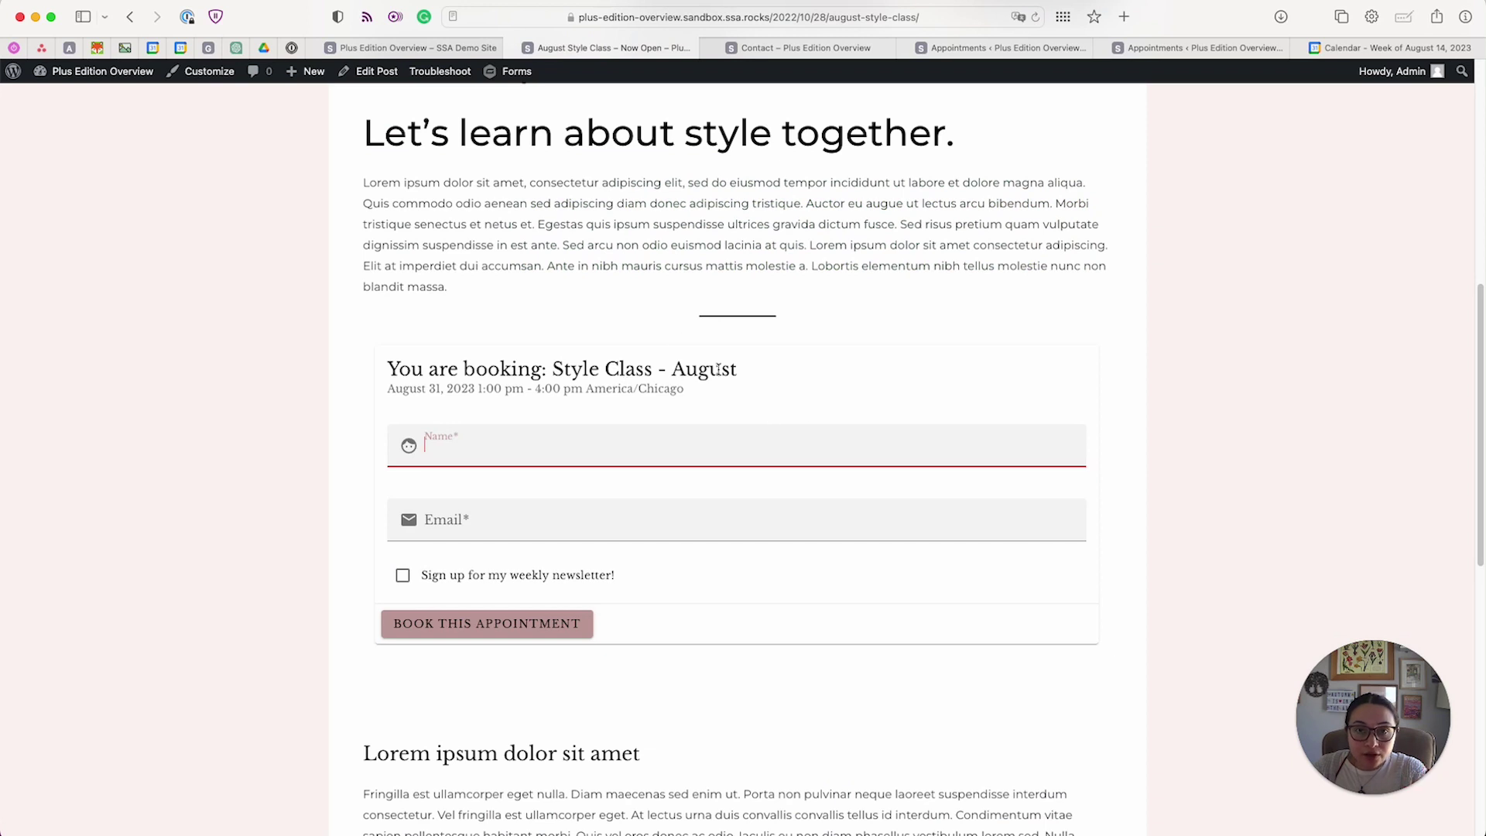
left_click(943, 48)
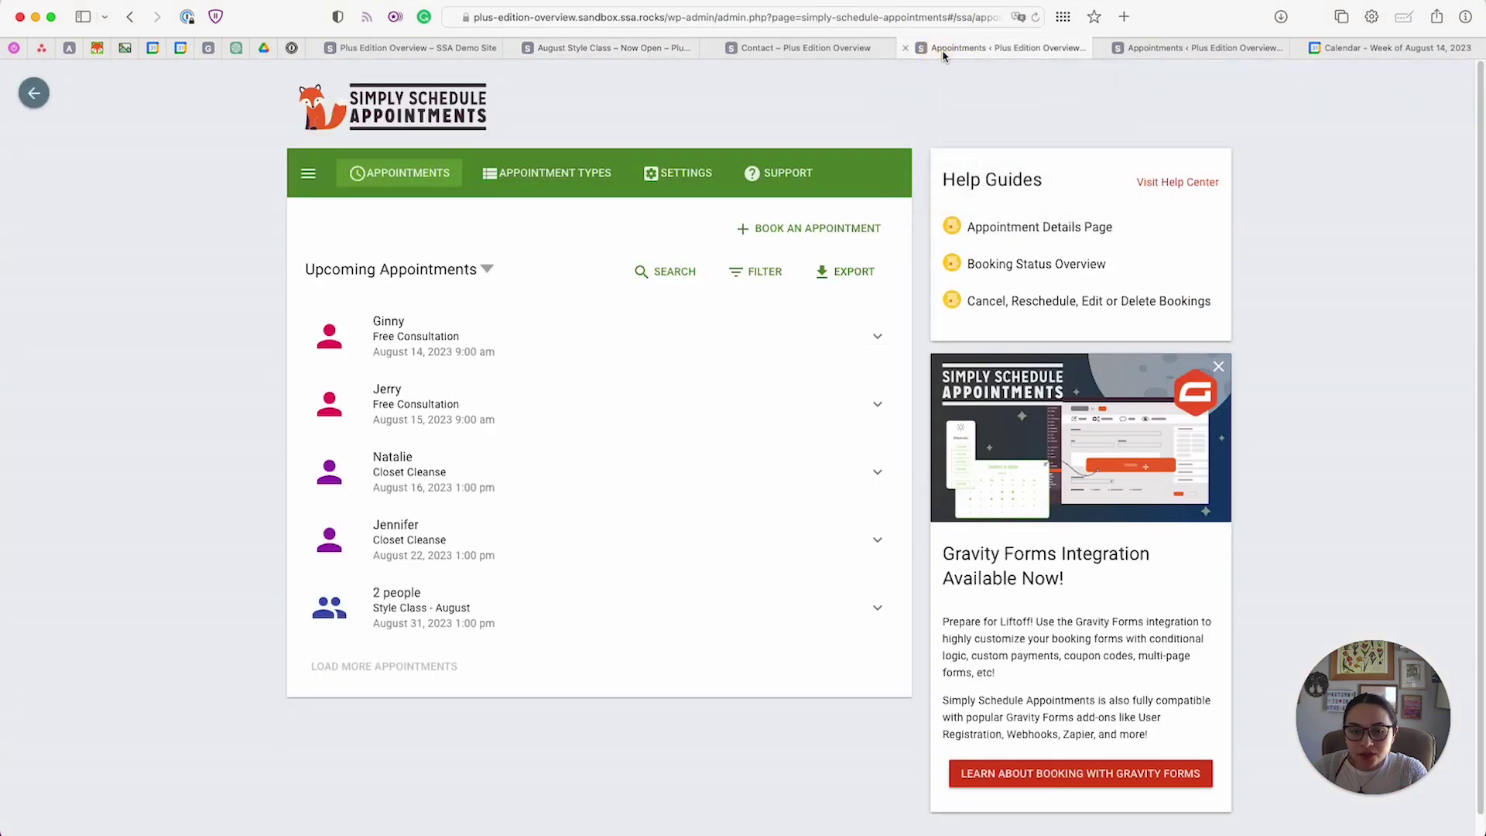
left_click(441, 600)
scroll(261, 623, "down", 3)
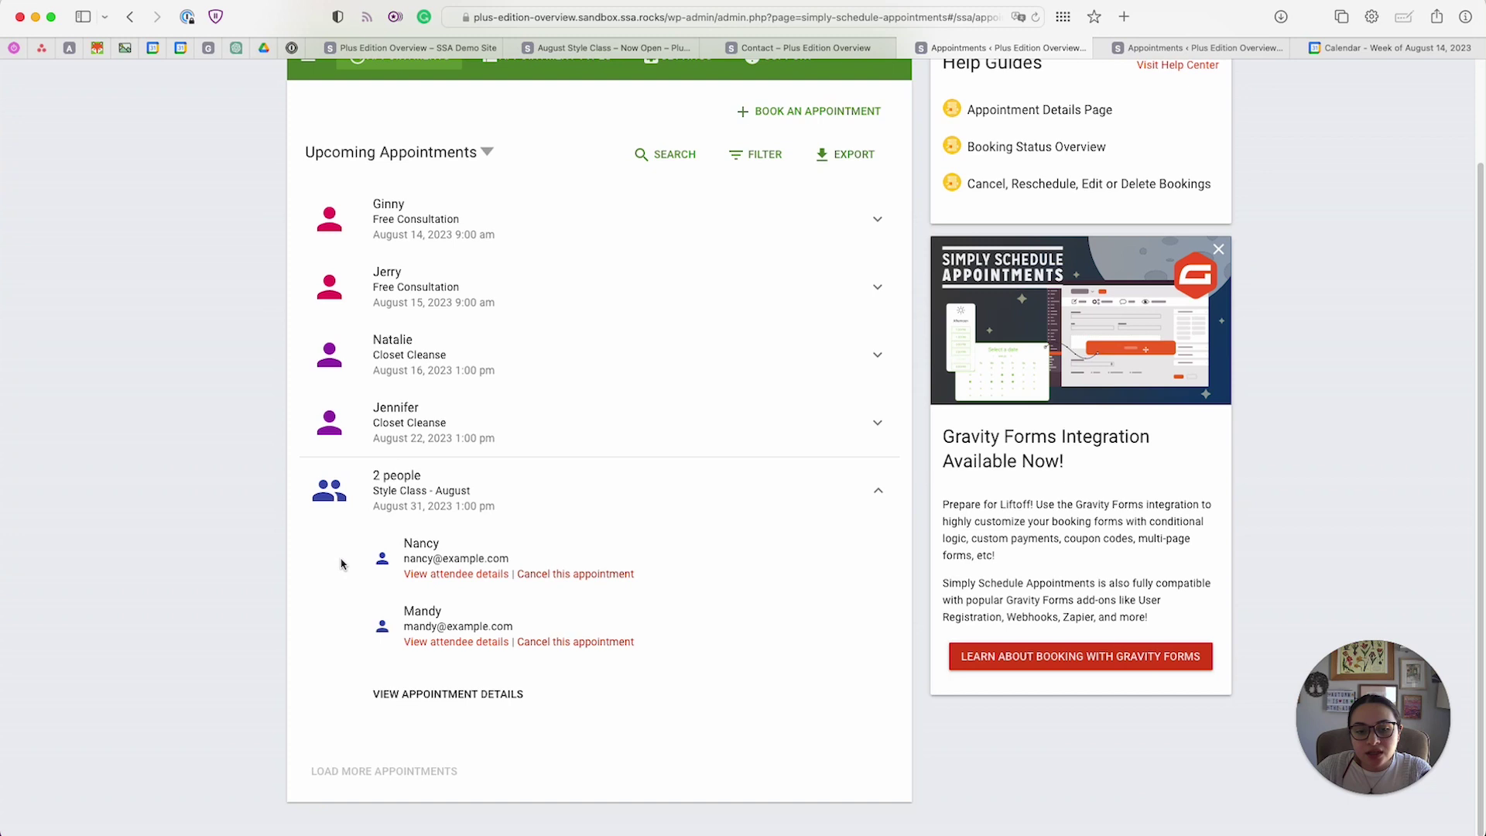
scroll(325, 516, "up", 1)
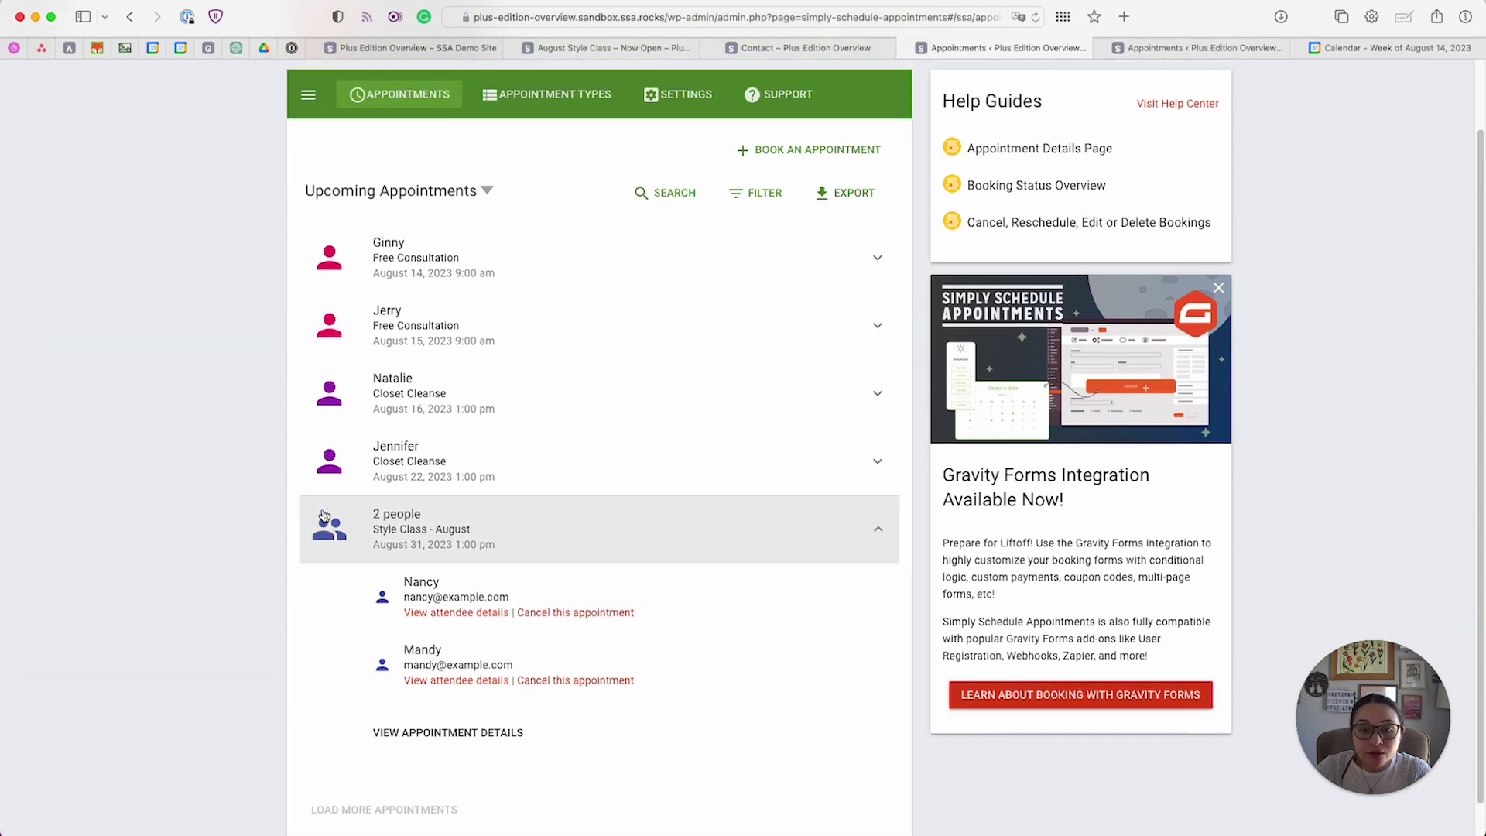
scroll(326, 519, "down", 1)
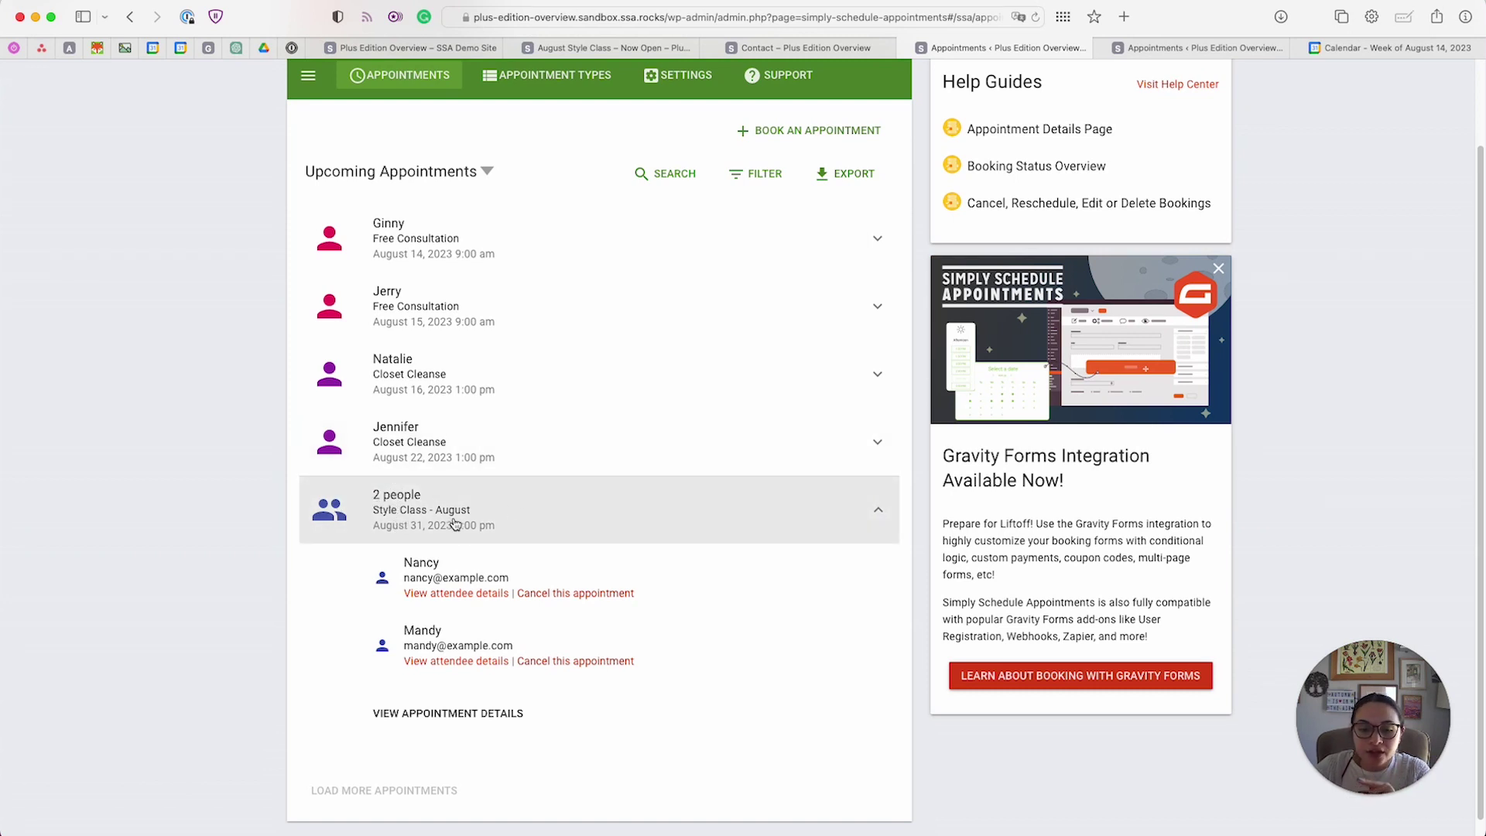
scroll(474, 525, "down", 1)
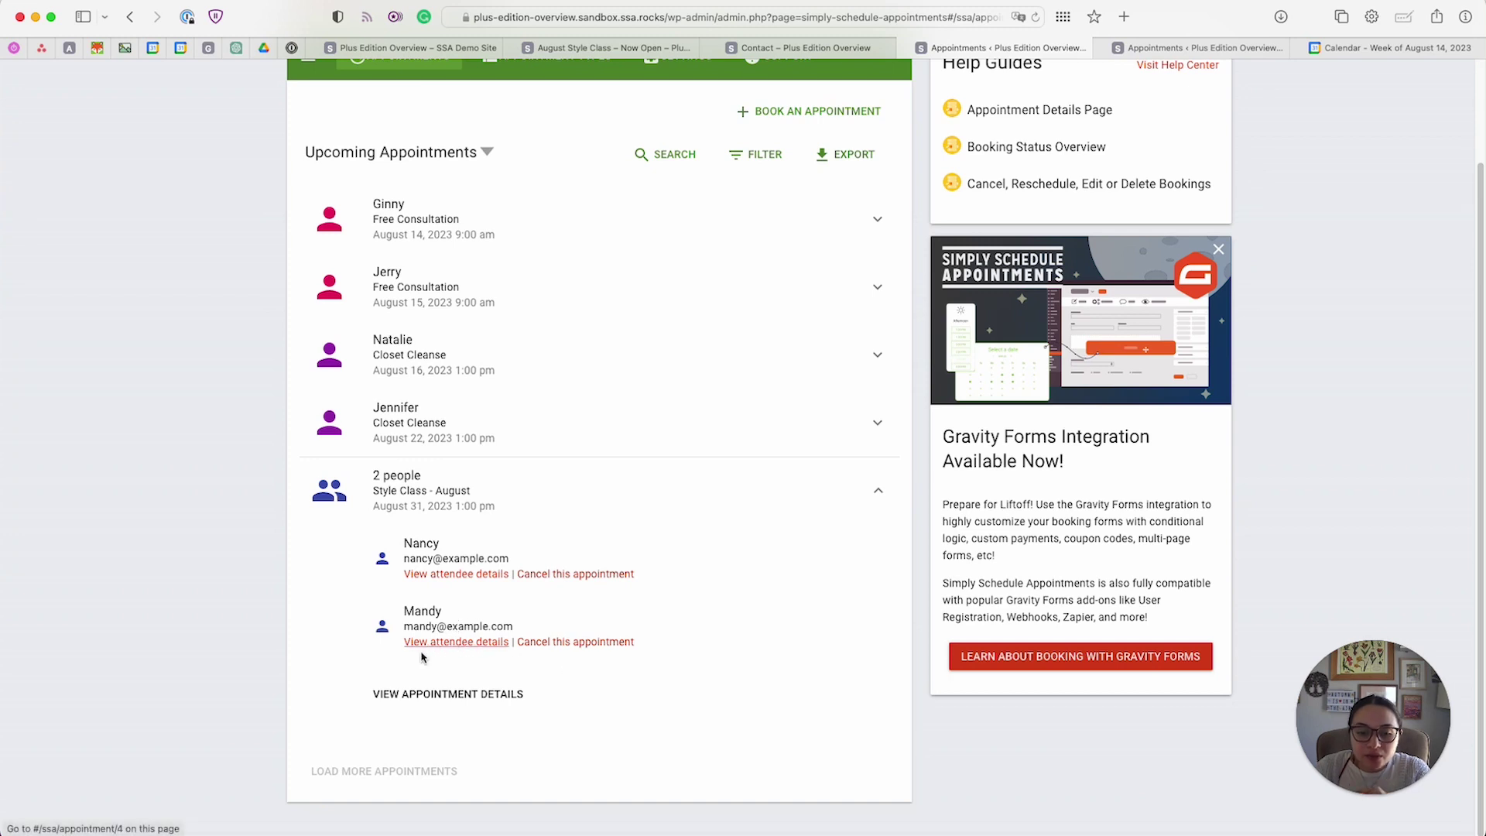
left_click(413, 699)
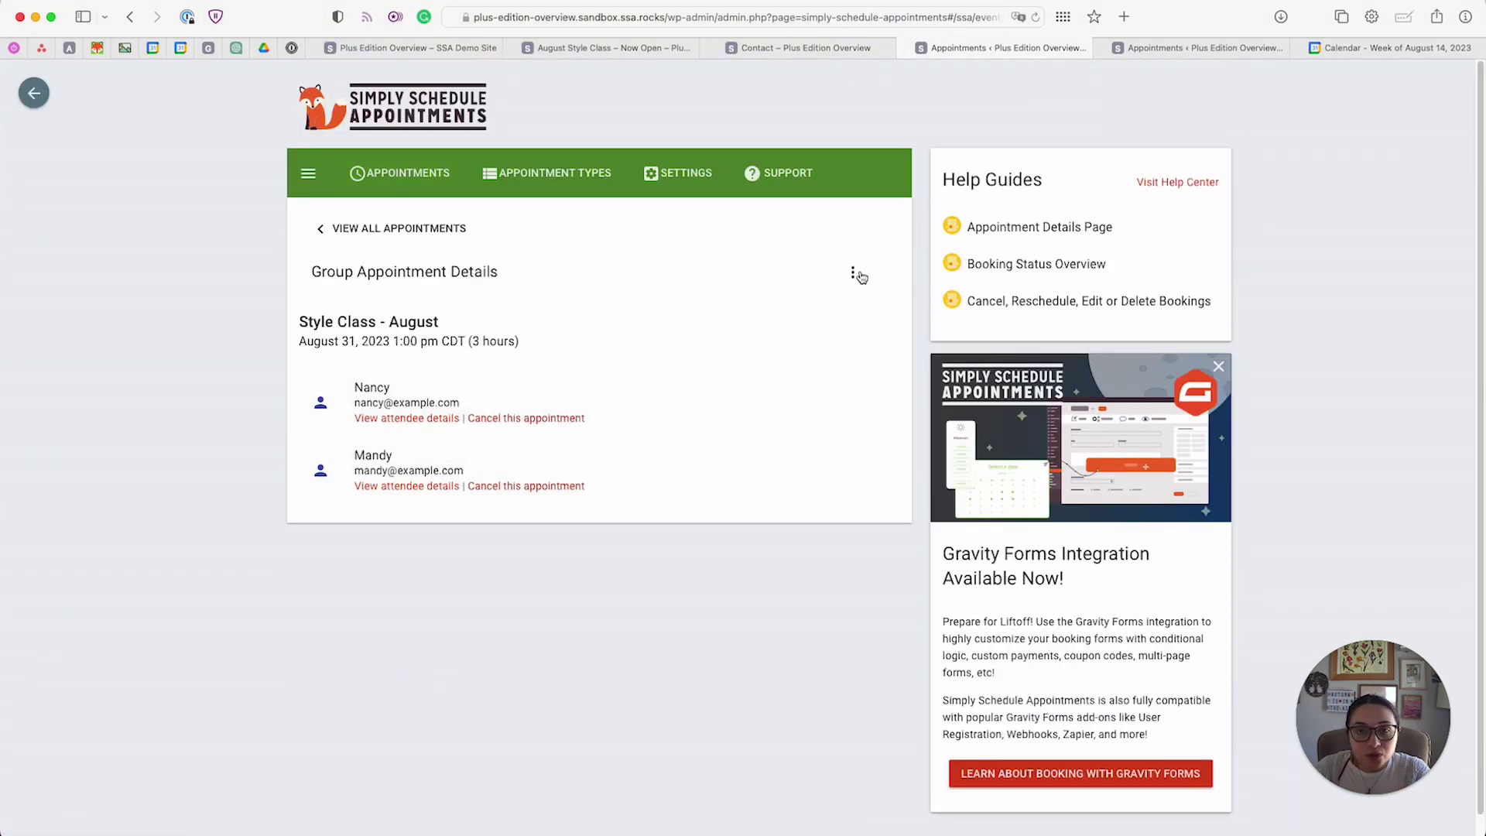
Step: View the group appointment's Export/Cancel/Delete menu, then go to Appointment Types
left_click(854, 274)
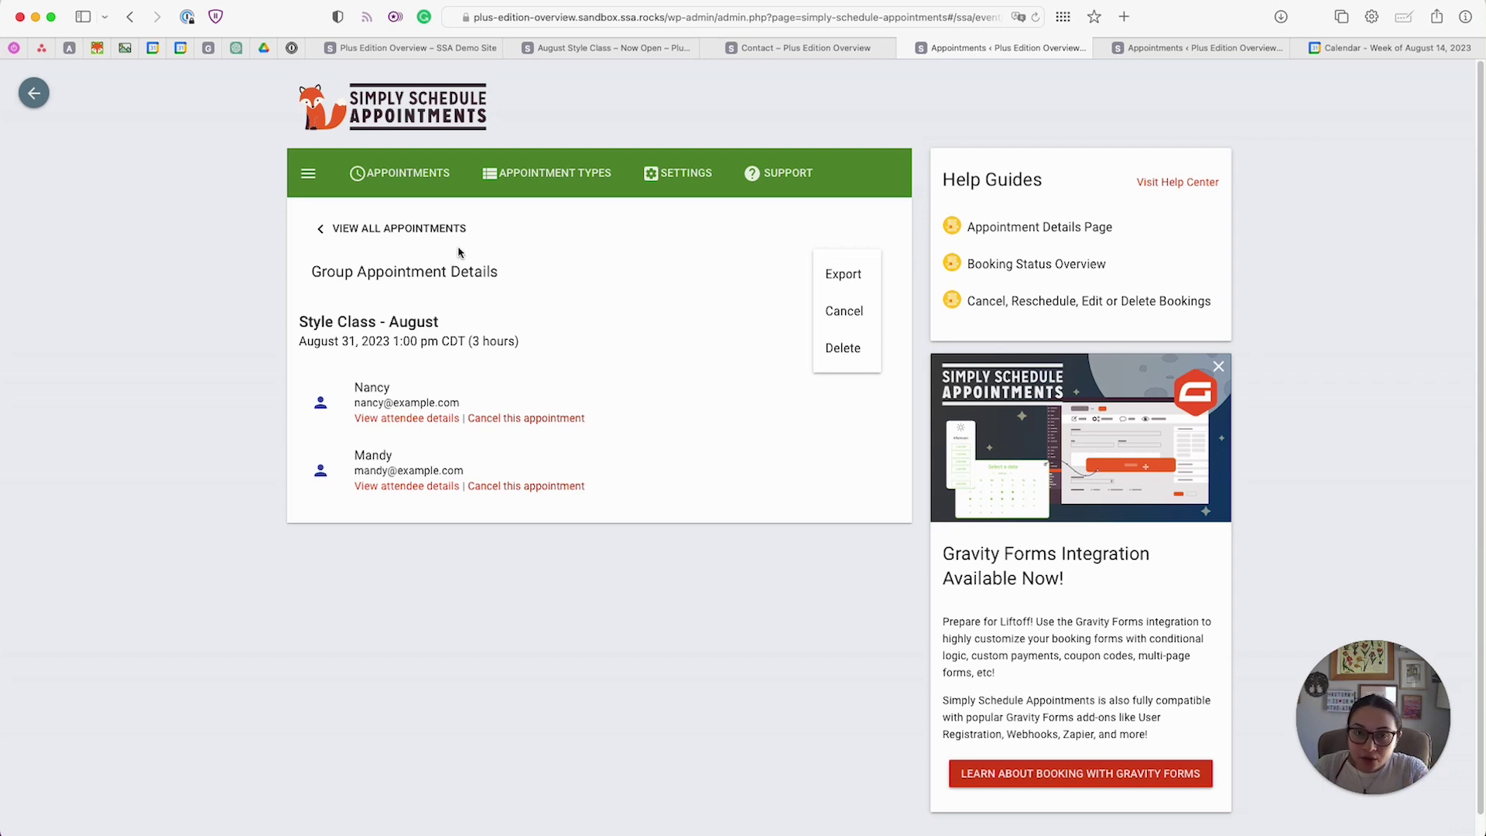
left_click(516, 181)
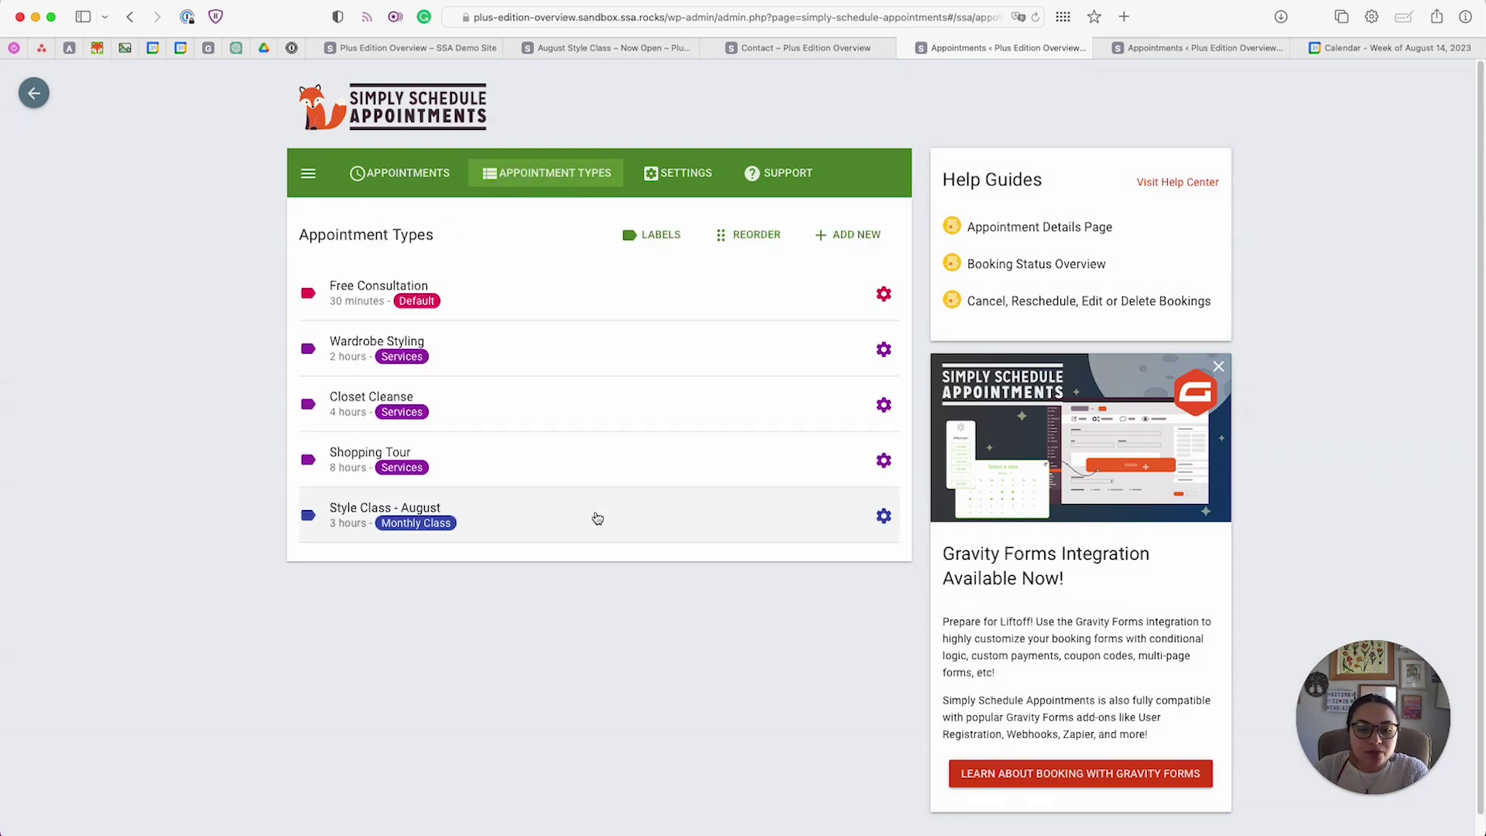
Step: Open Style Class - August for editing and expand its Capacity settings
left_click(597, 518)
scroll(596, 511, "down", 3)
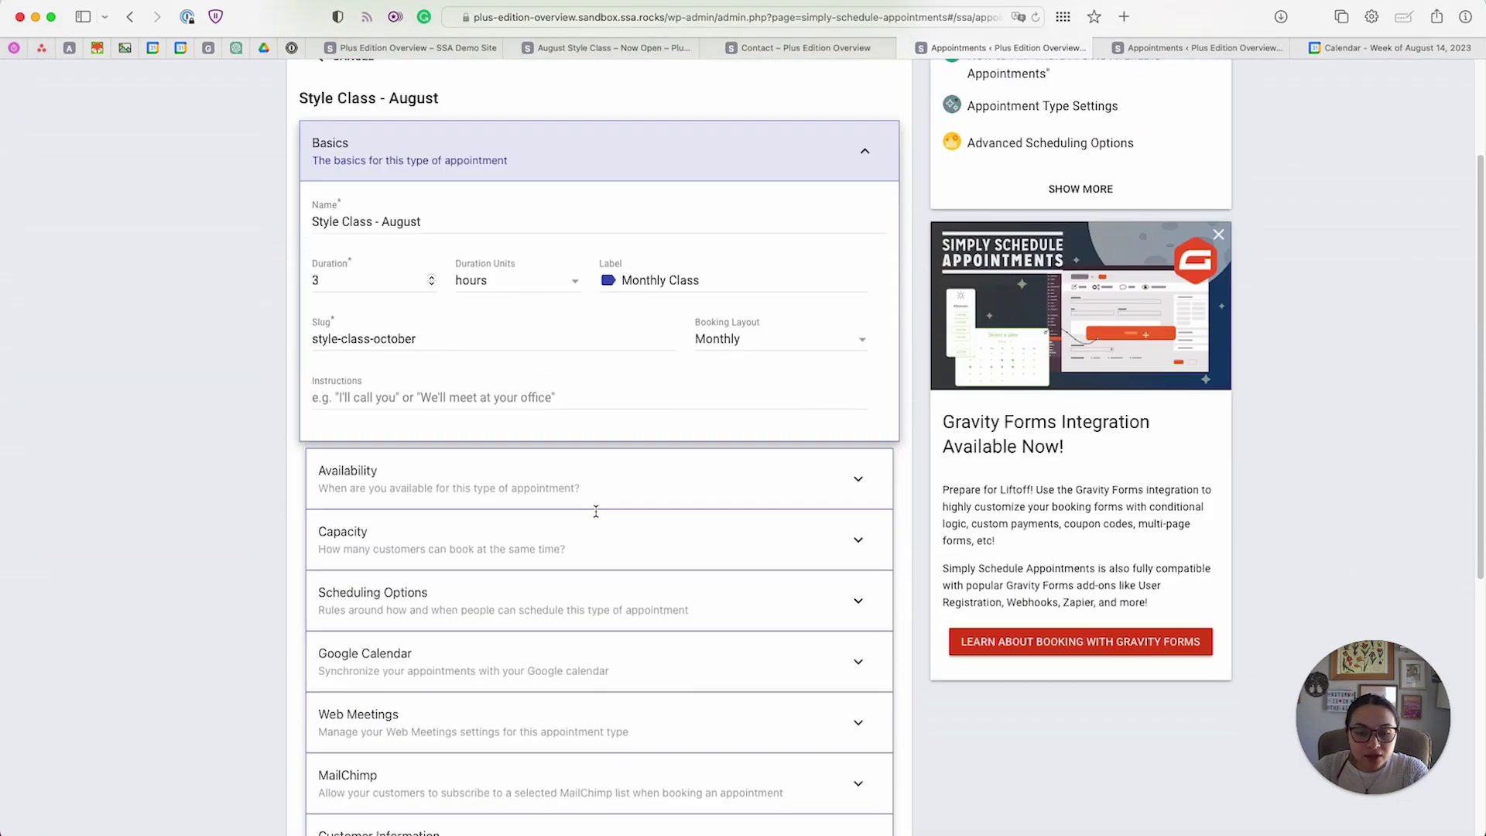
scroll(596, 511, "down", 1)
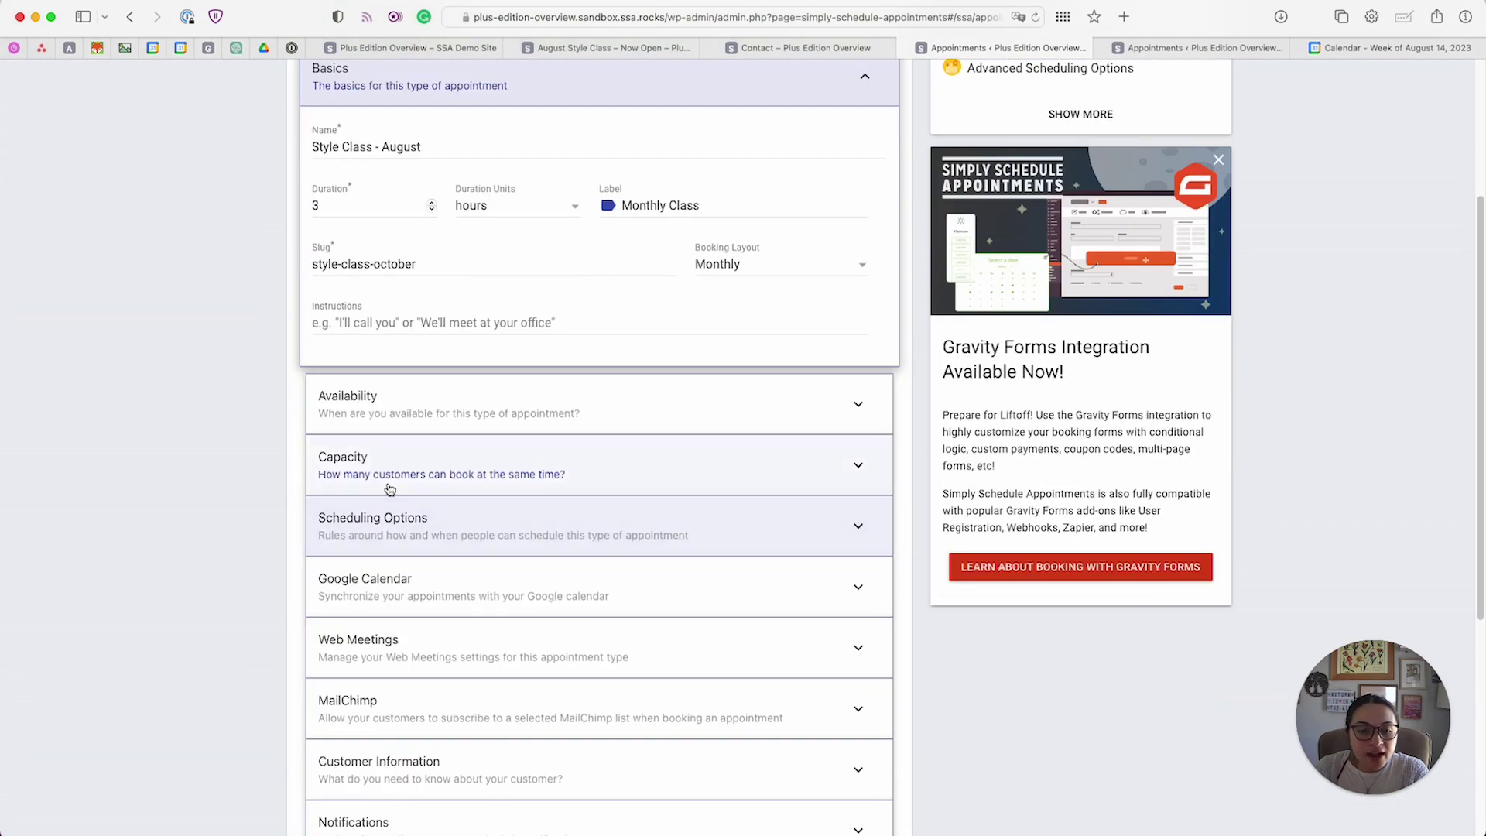
left_click(661, 480)
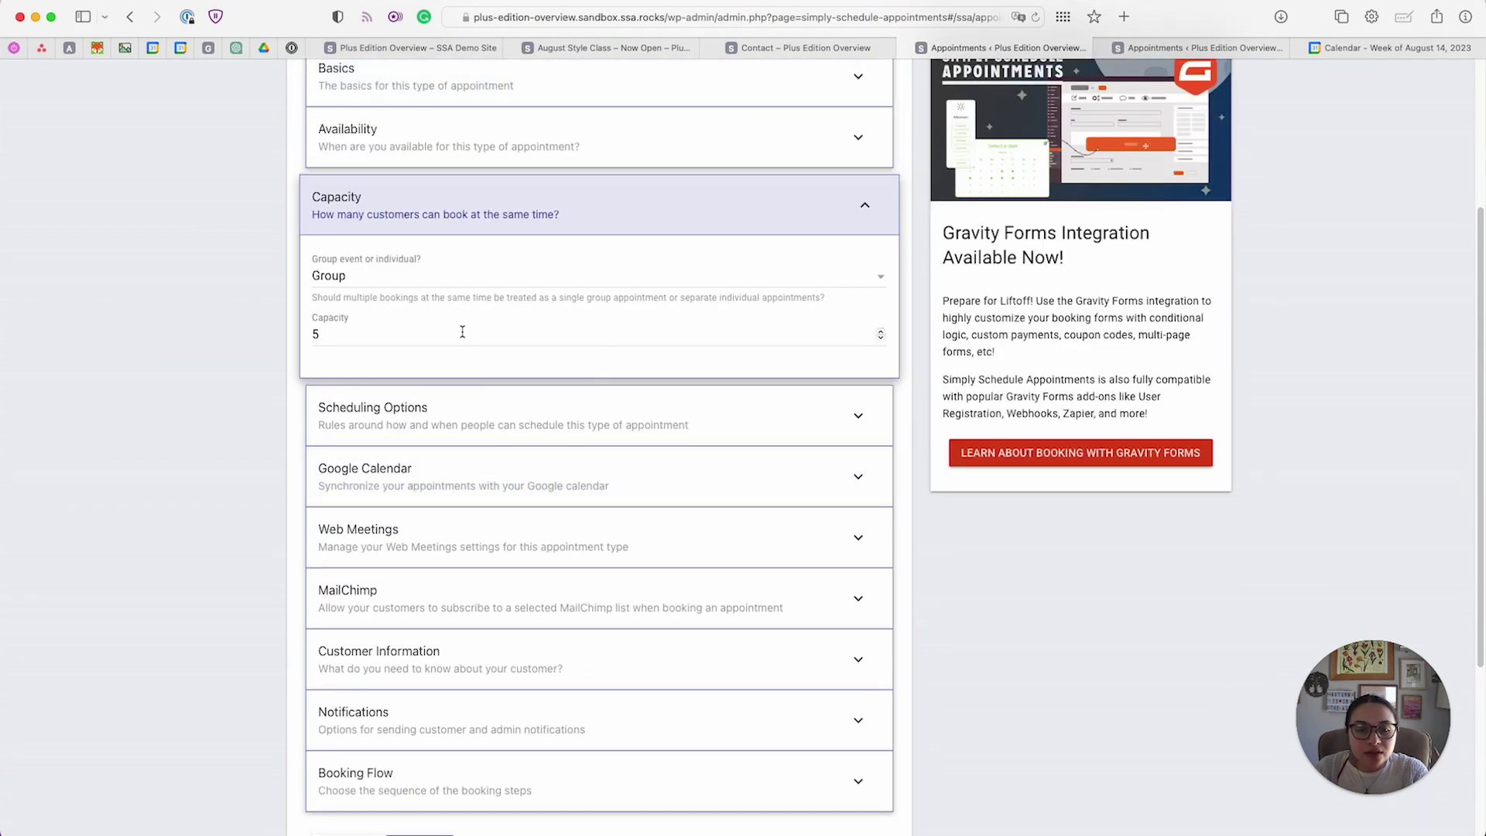
Step: Switch the booking type to Individual, then back to Group with capacity 5
left_click(361, 280)
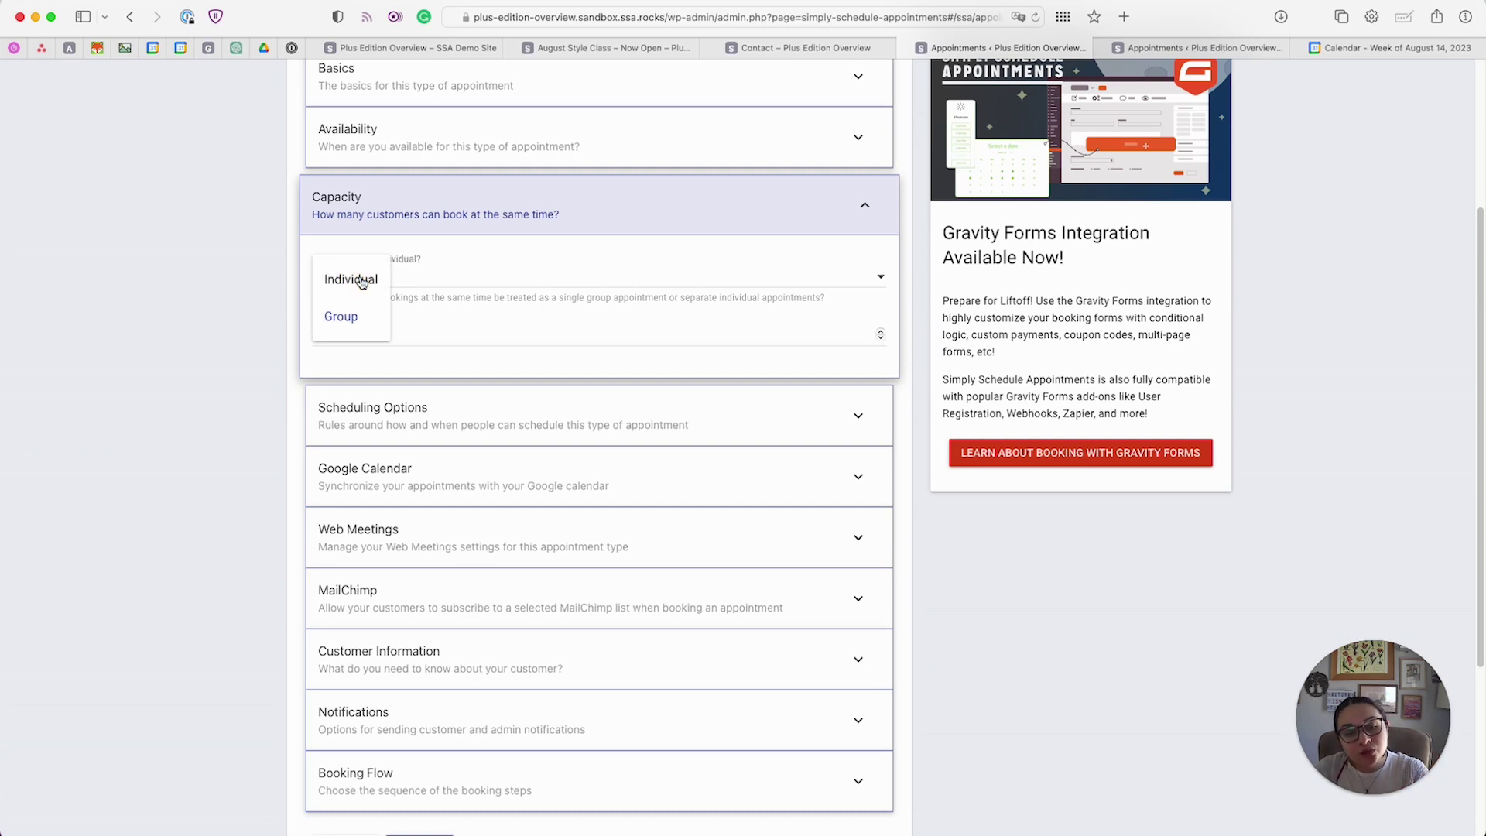
left_click(361, 281)
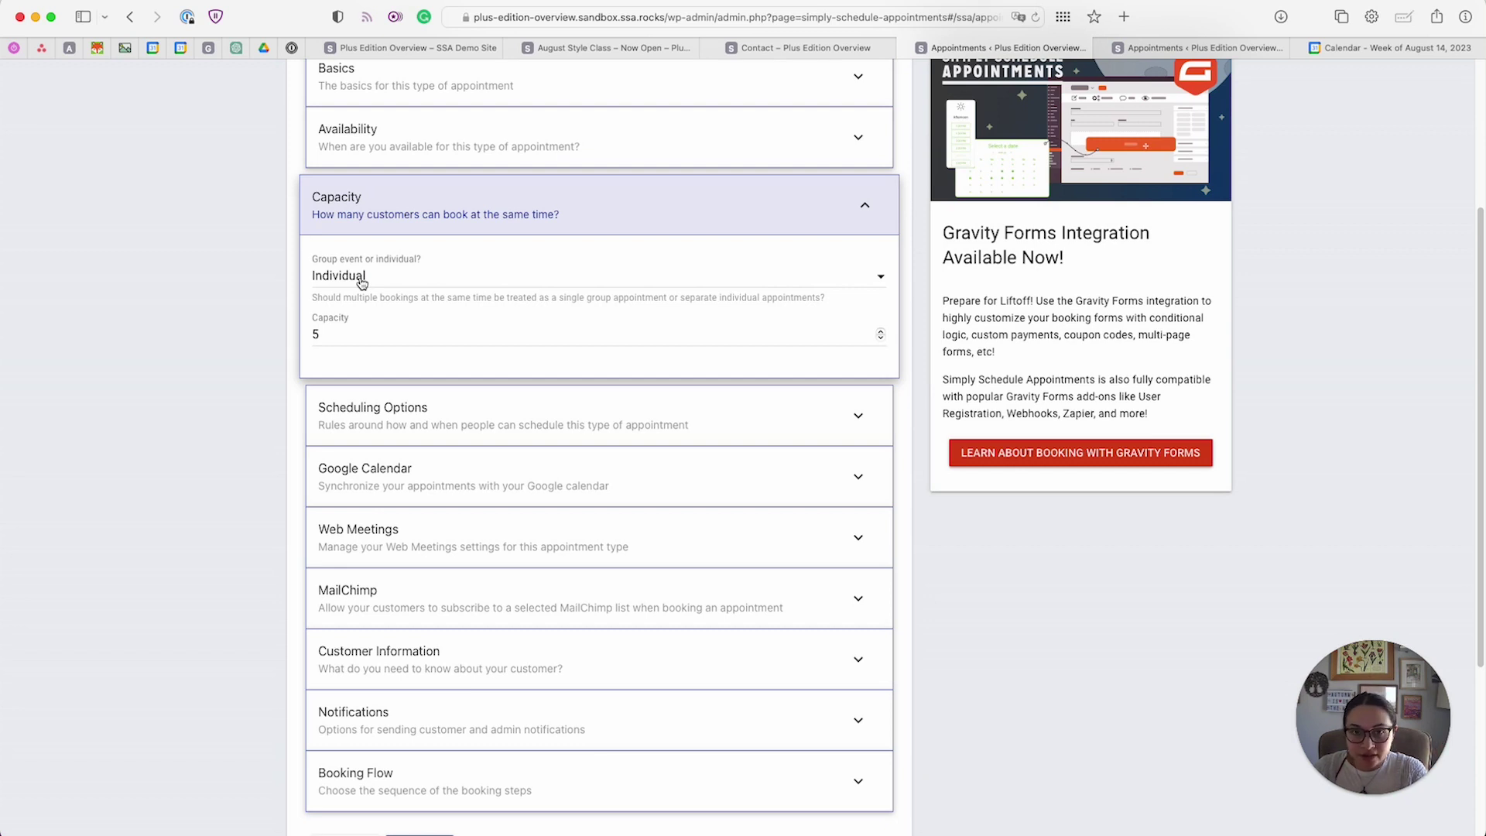
left_click(361, 280)
left_click(355, 312)
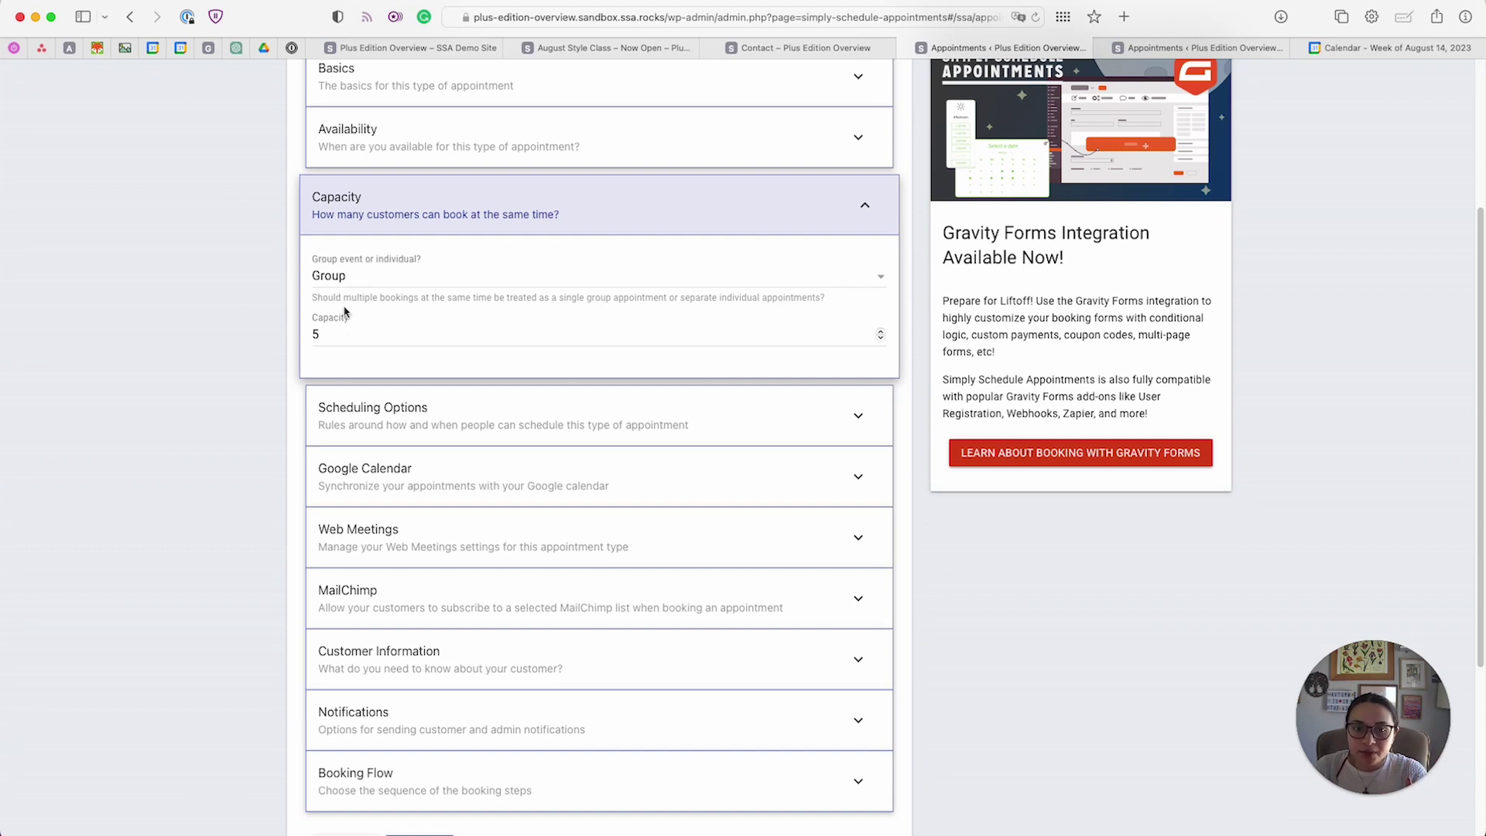
scroll(345, 311, "up", 5)
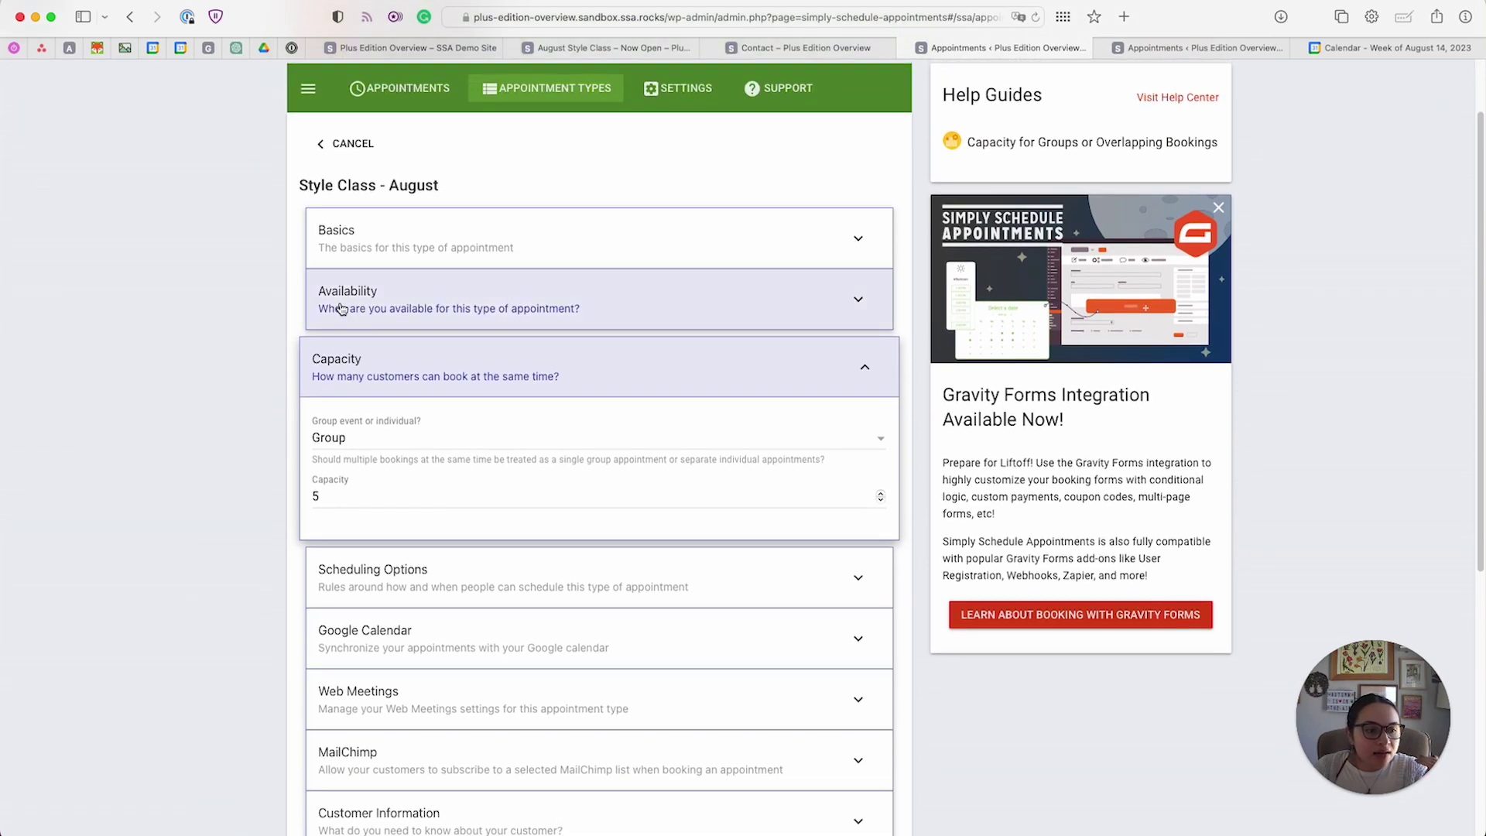
scroll(342, 309, "down", 9)
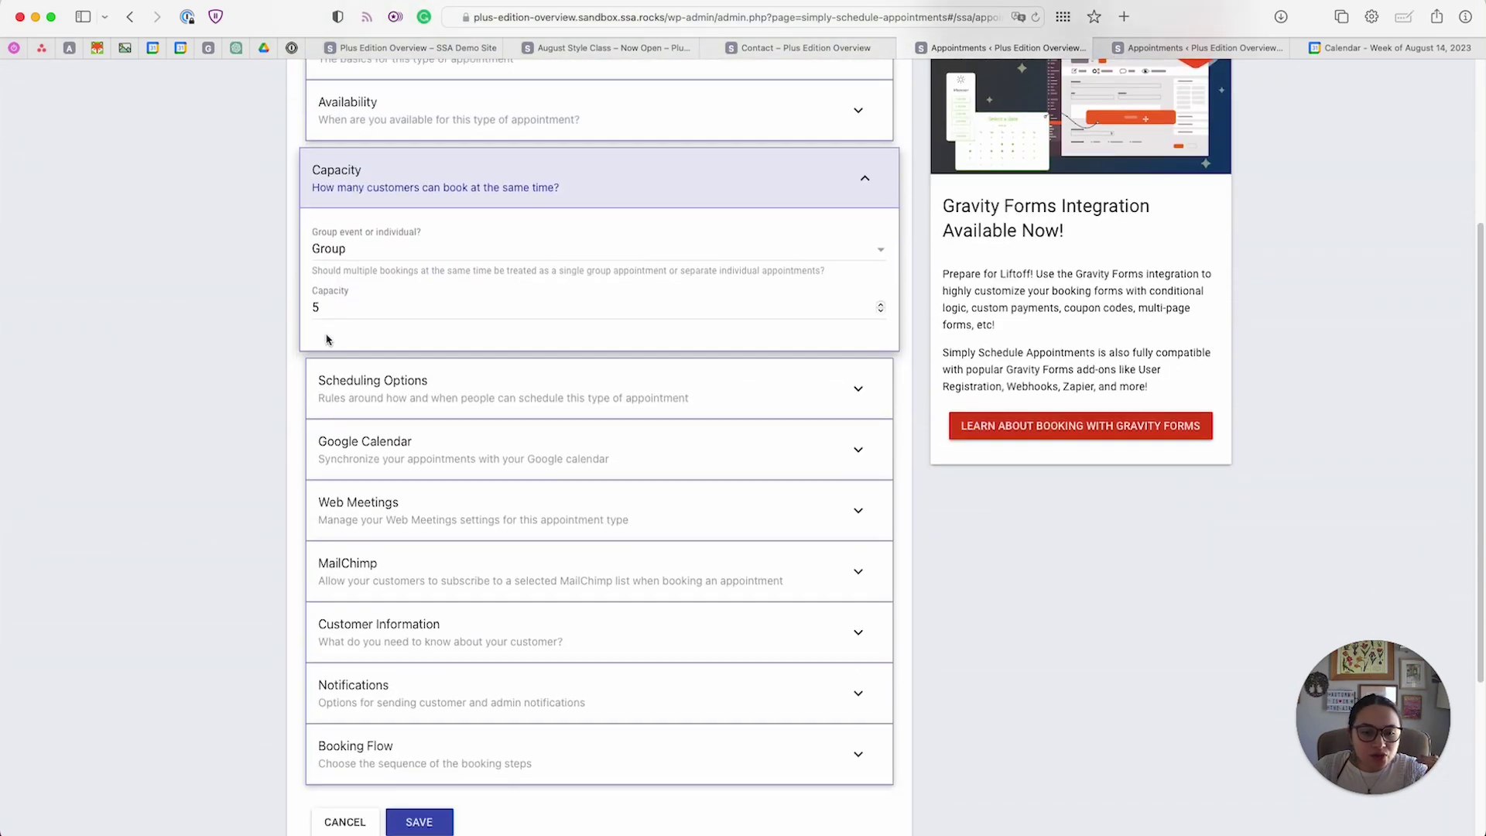
Step: Choose the FoxySocks MailChimp list and select the opt-in text 'Sign up for my weekly newsletter!'
left_click(377, 461)
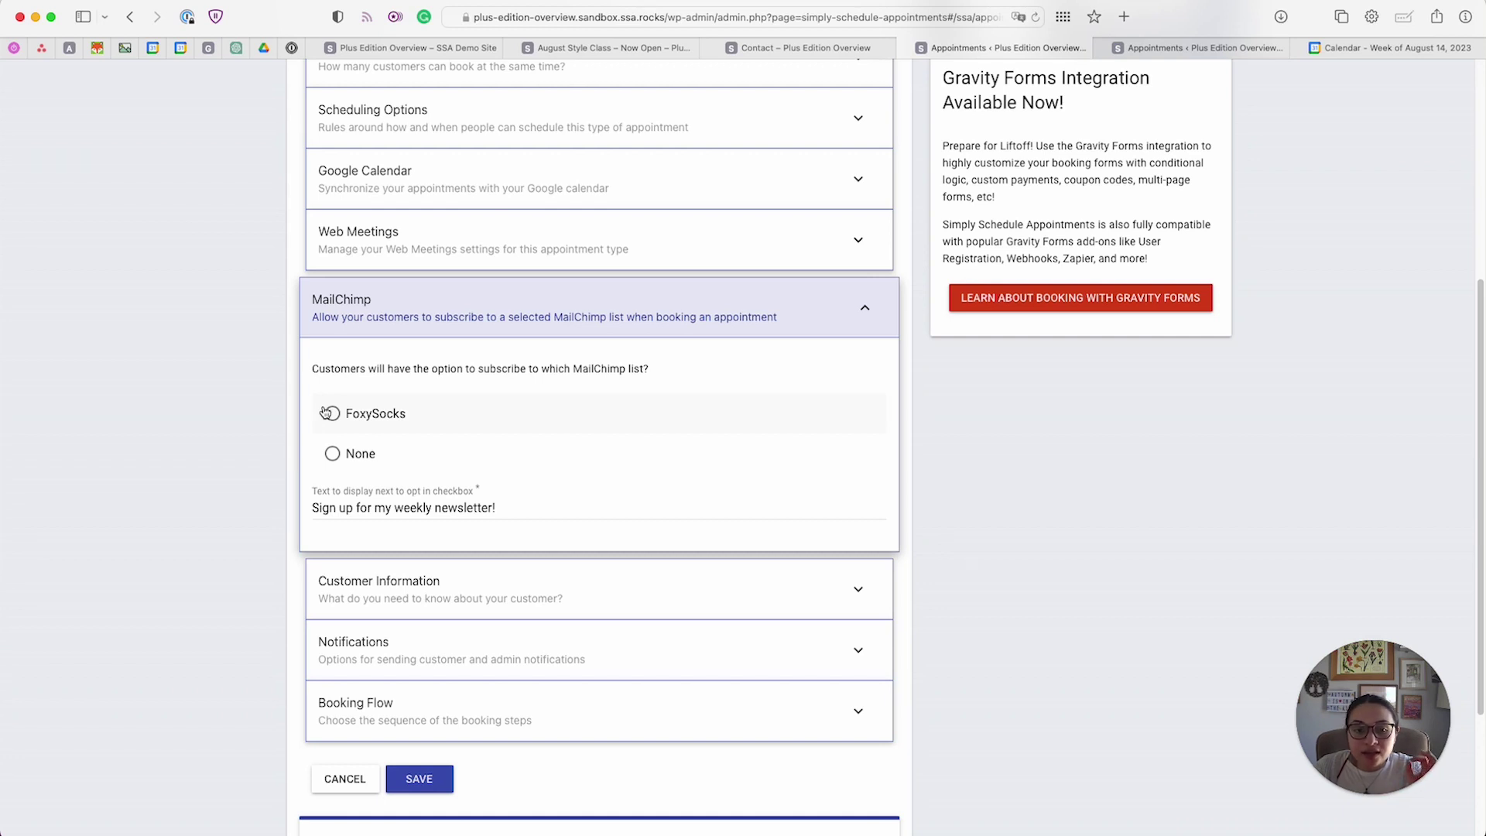
left_click(335, 427)
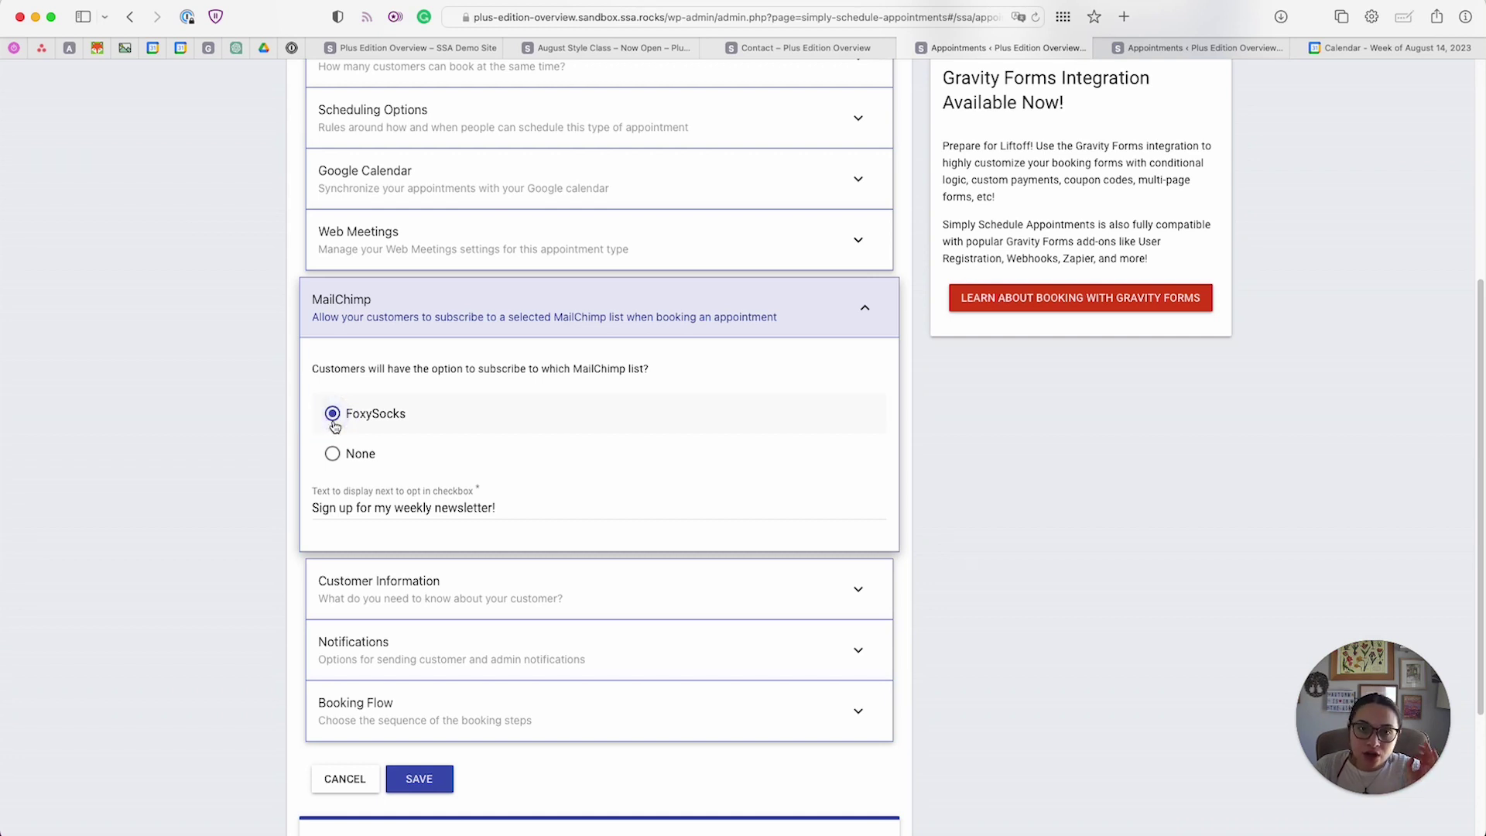
triple_click(342, 508)
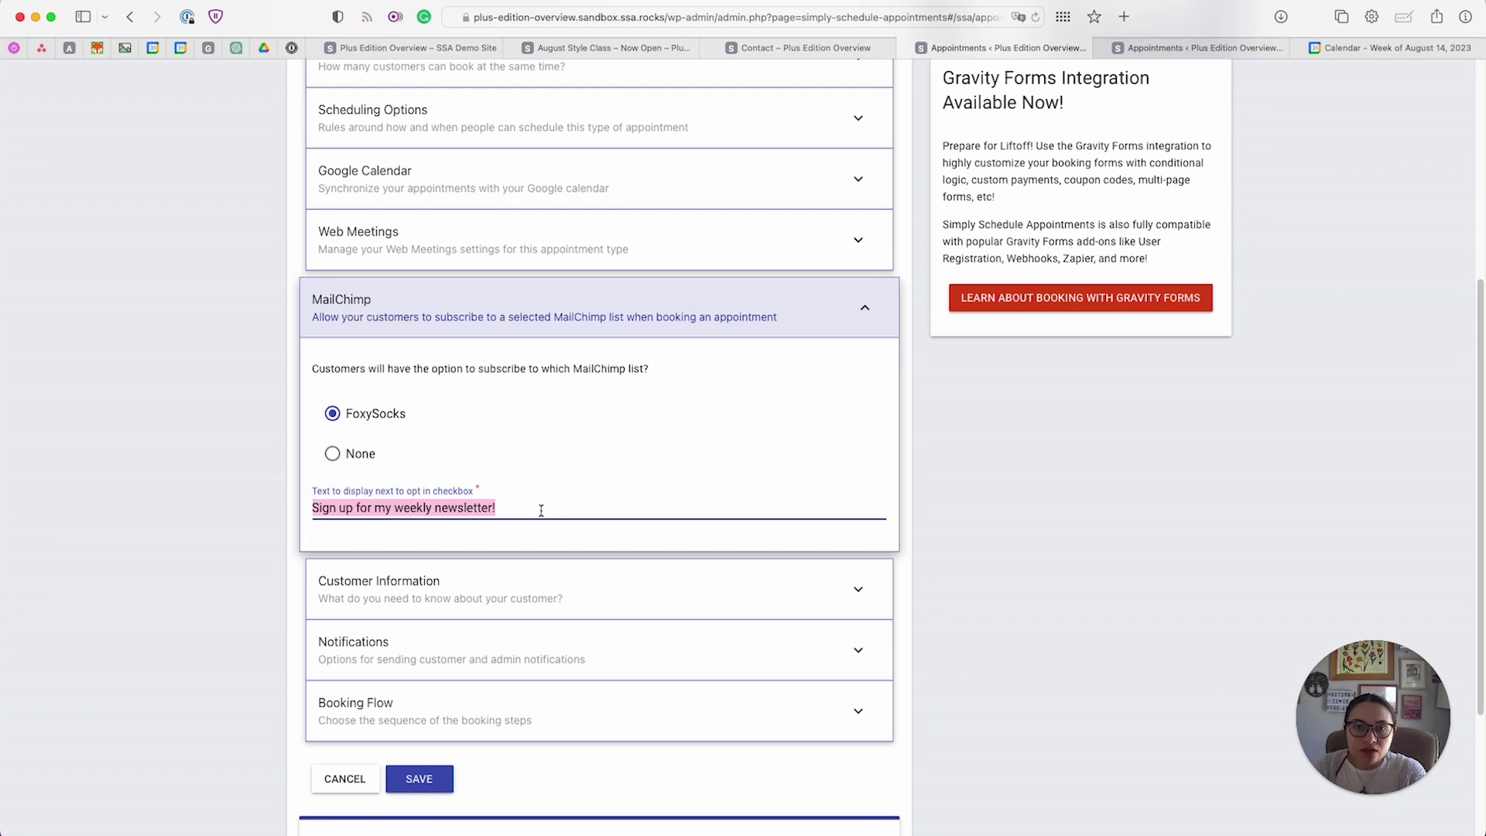
scroll(541, 510, "down", 3)
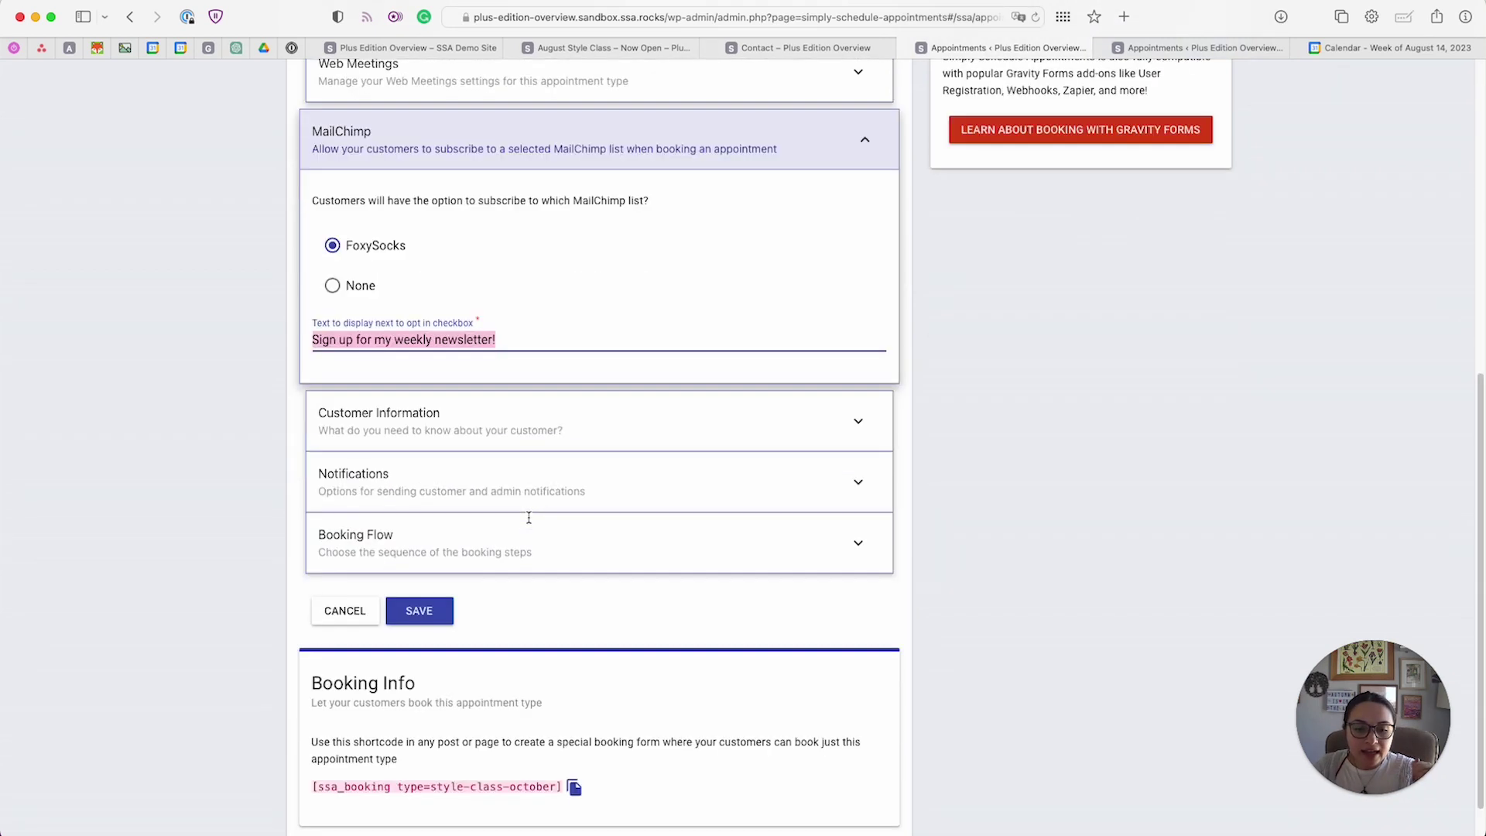
Step: Expand Customer Information and start a new field to view the available field types
left_click(426, 439)
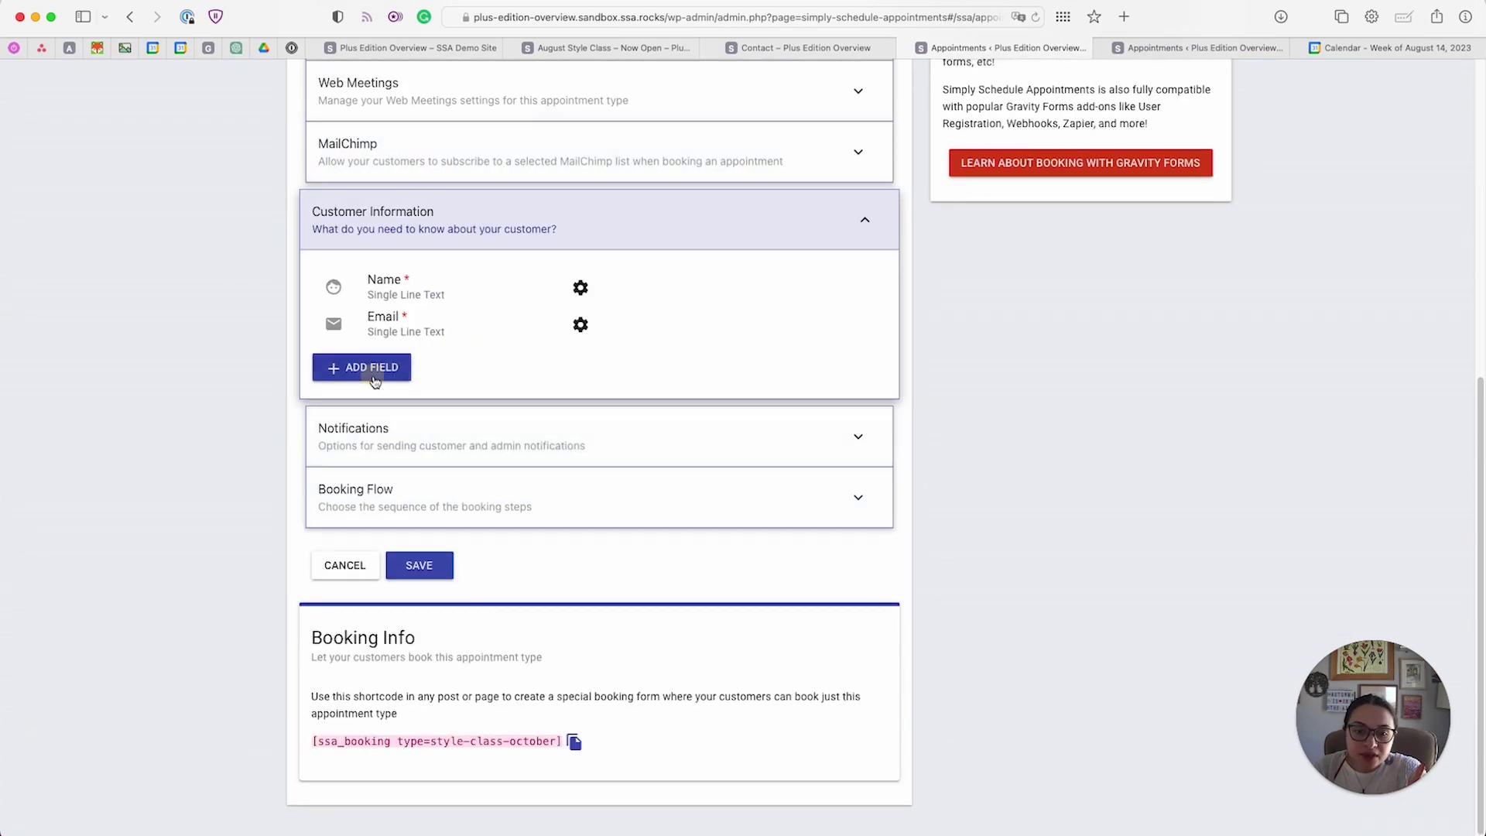
left_click(373, 373)
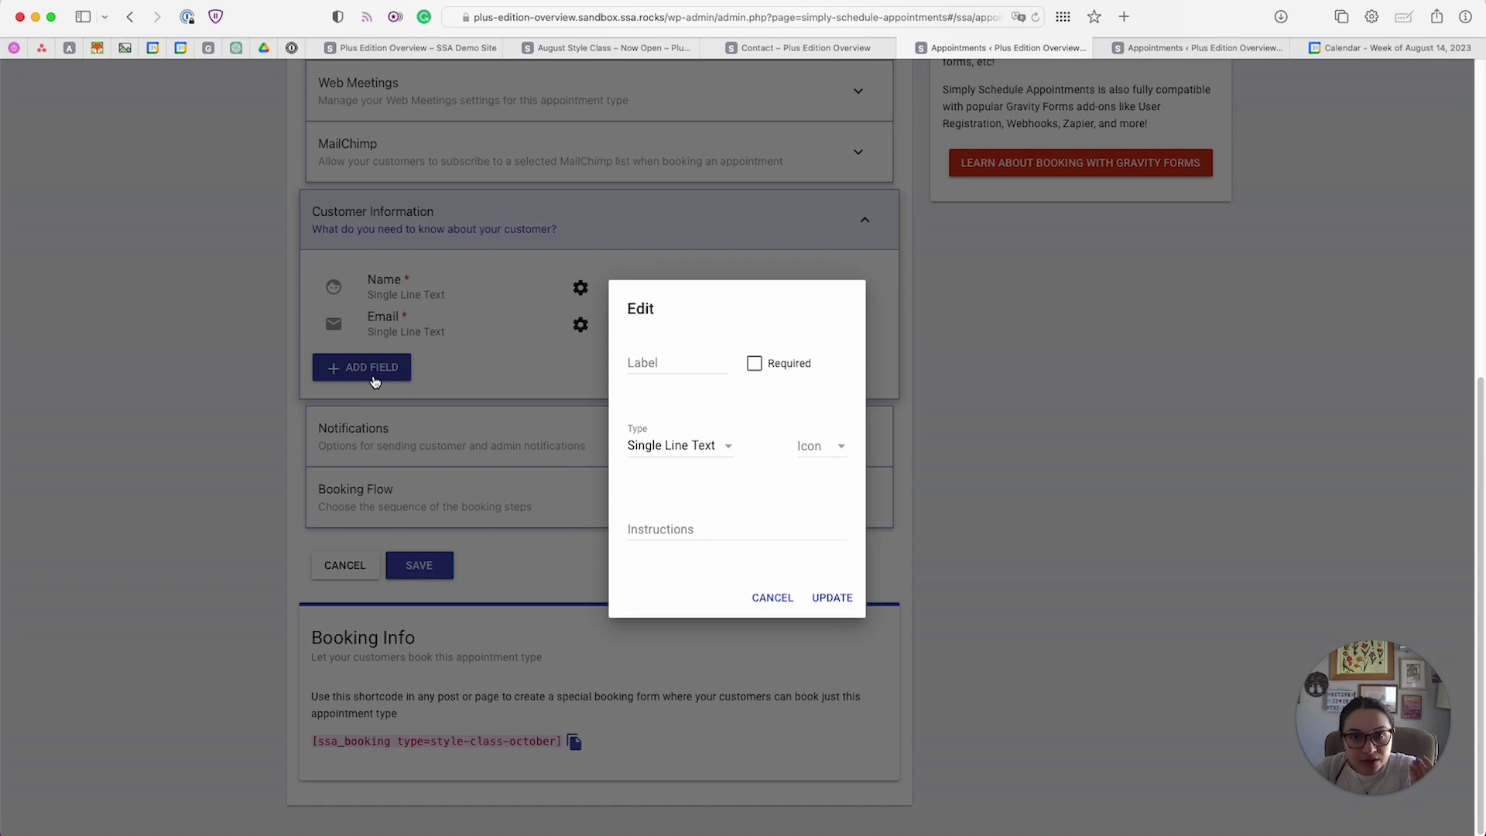
left_click(681, 449)
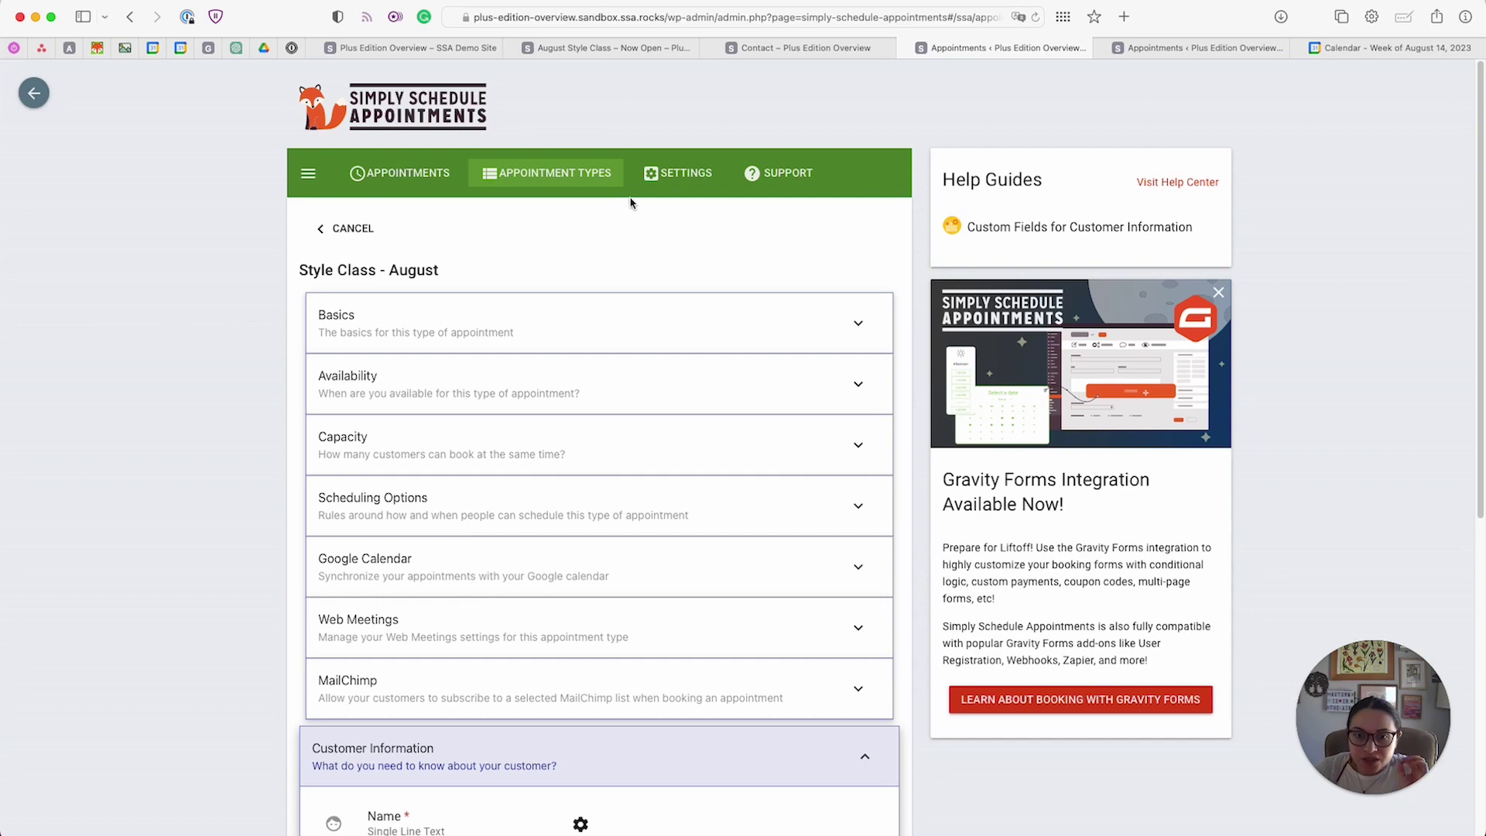
Step: Leave the appointment type without saving and open the Notifications settings
left_click(654, 173)
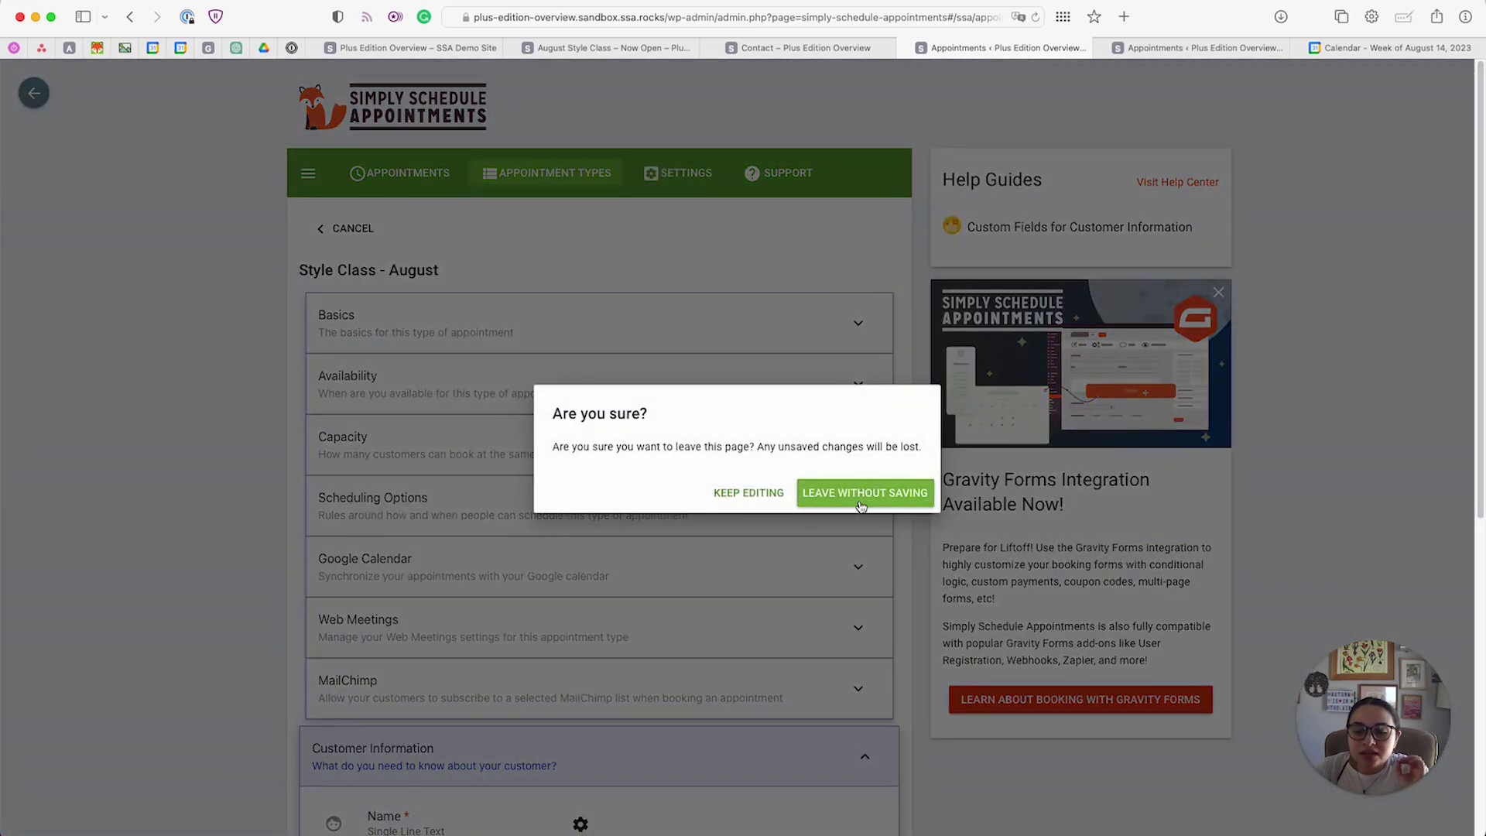
left_click(861, 504)
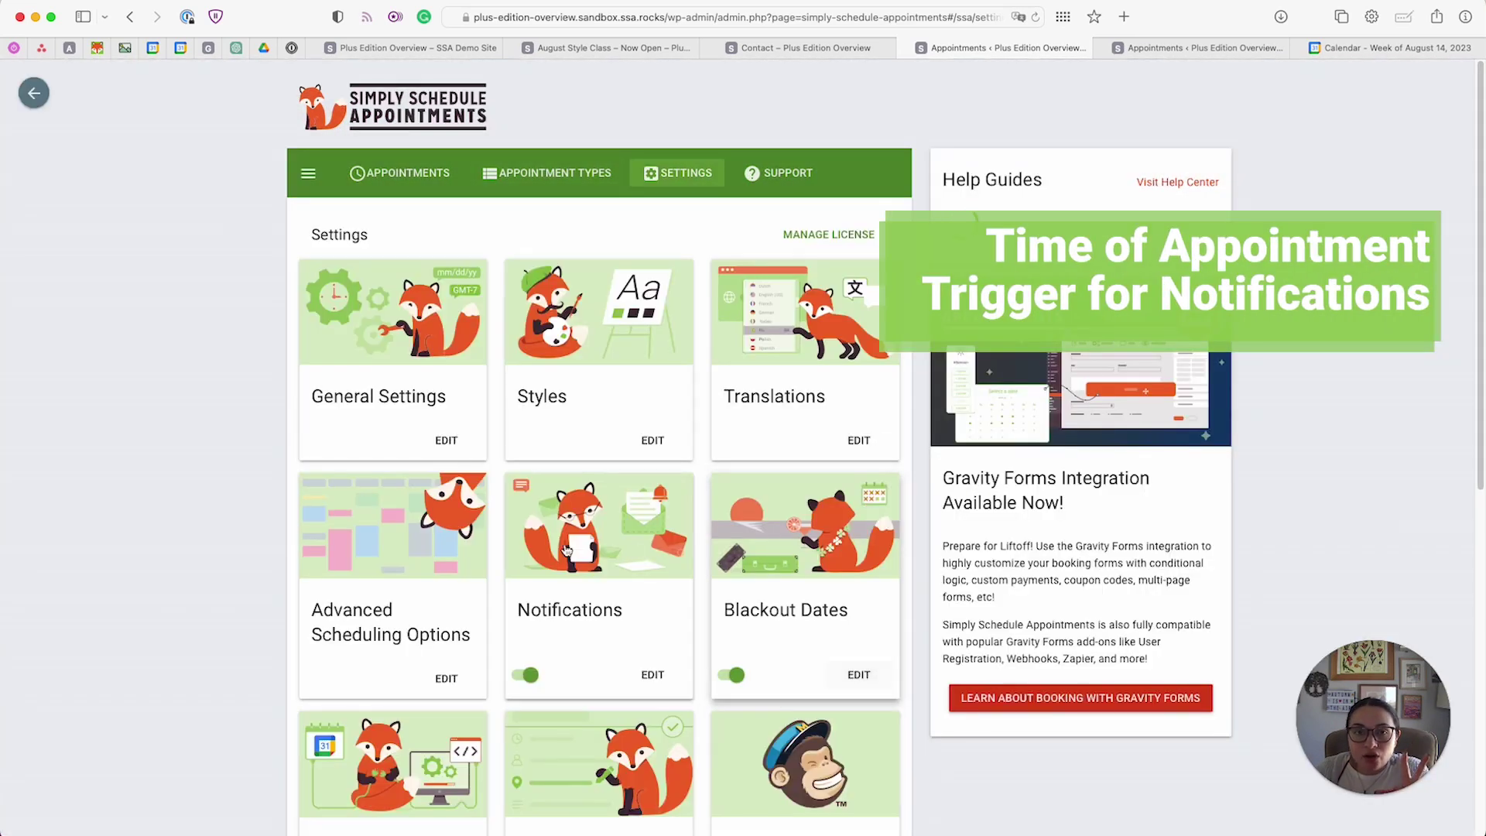
scroll(566, 550, "down", 2)
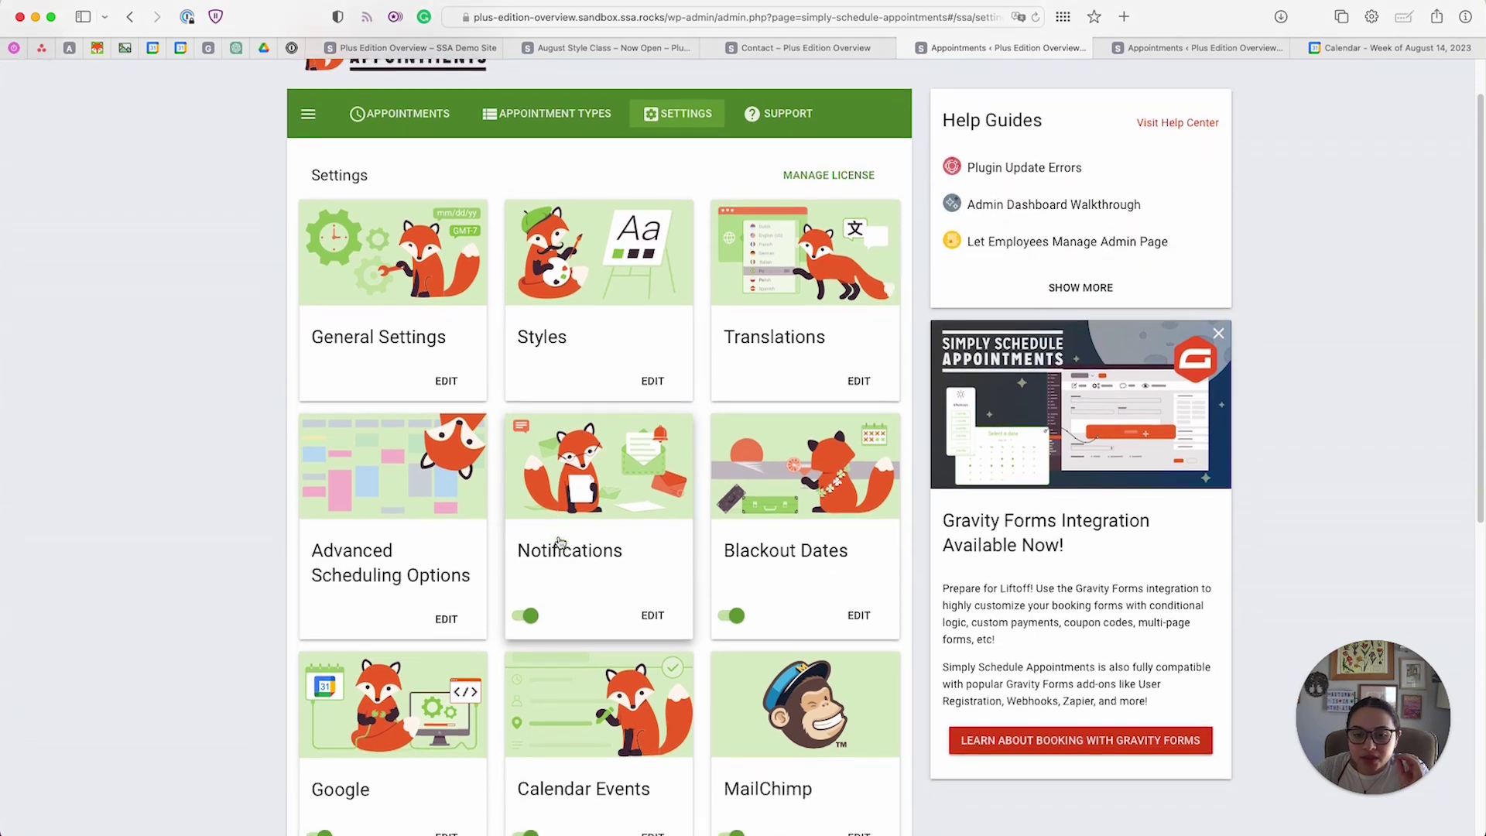
left_click(559, 547)
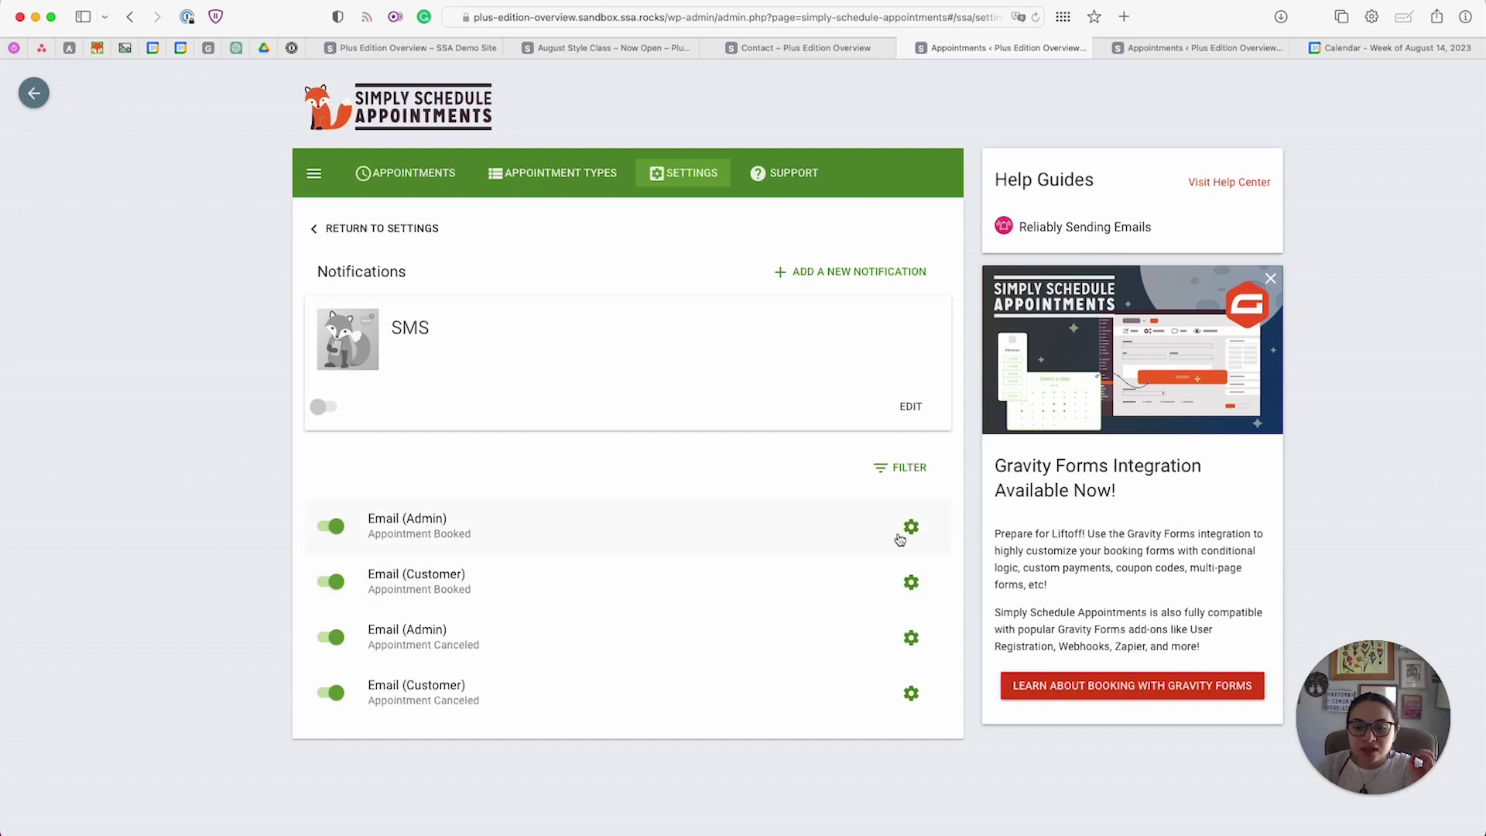
Step: Edit the customer booking email and set its trigger to Time of Appointment
left_click(911, 582)
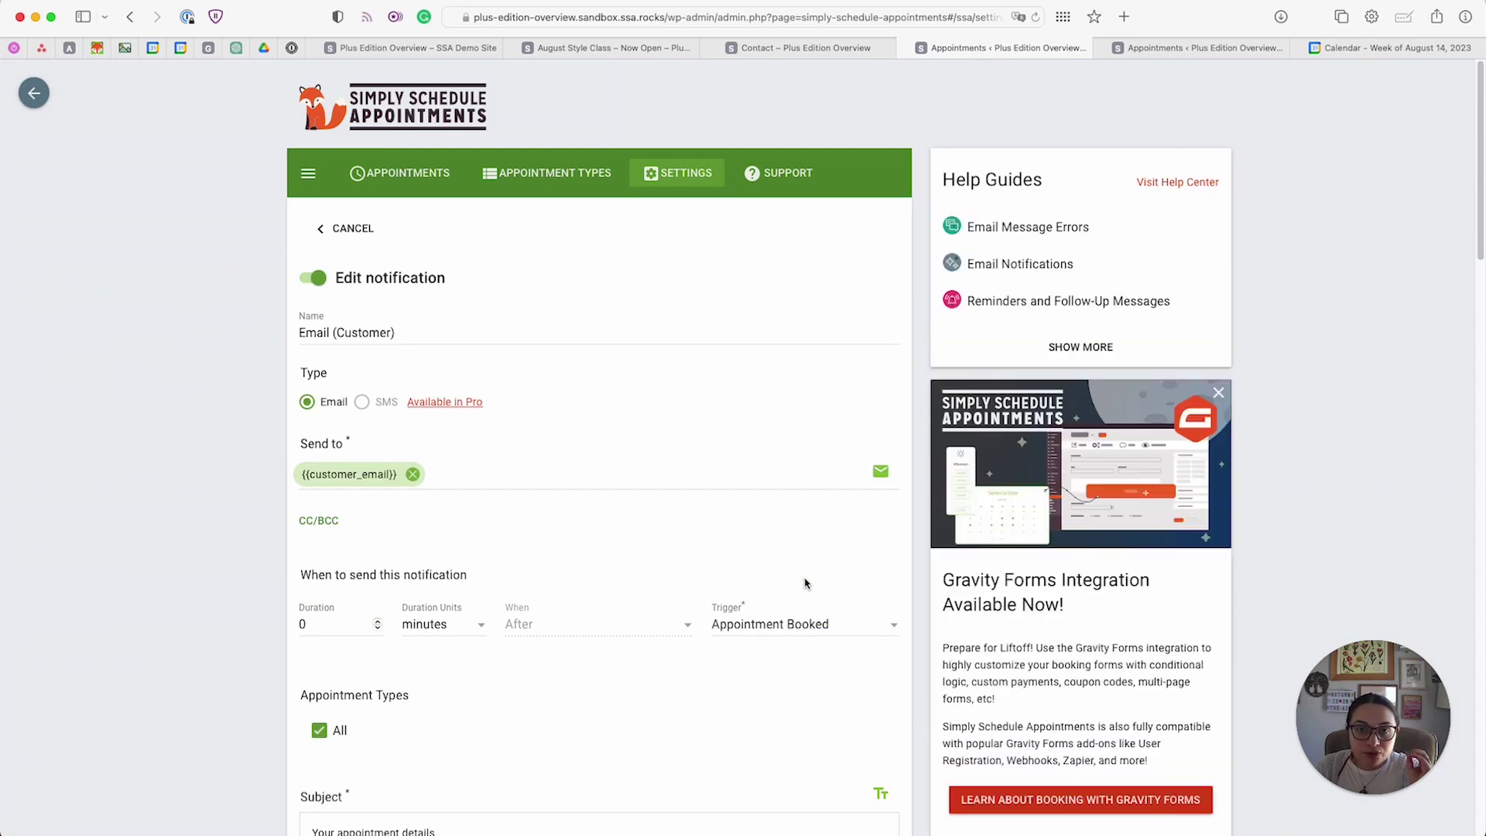
scroll(803, 582, "down", 3)
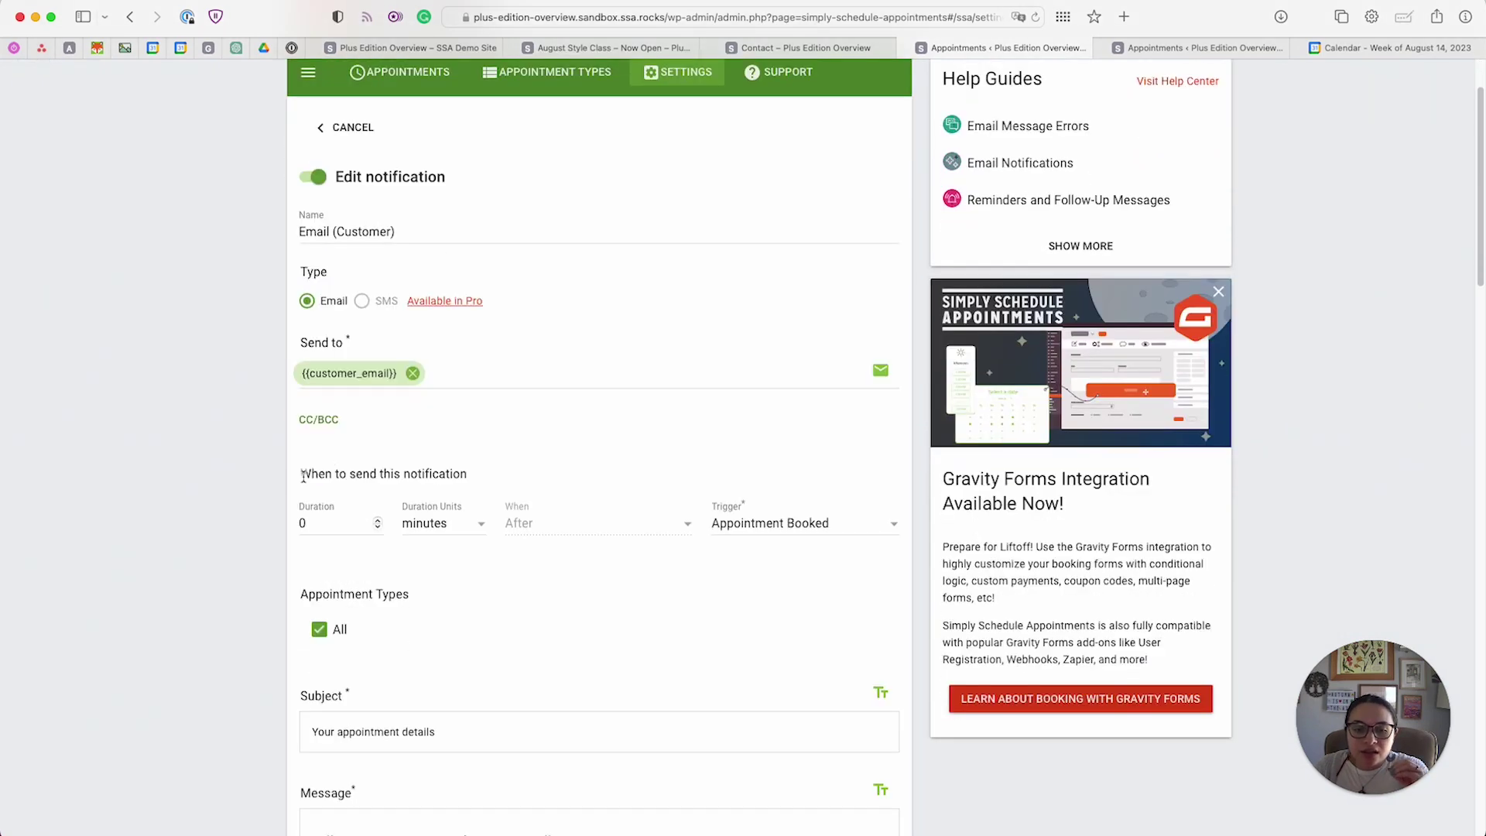
left_click_drag(301, 475, 536, 471)
scroll(535, 472, "down", 5)
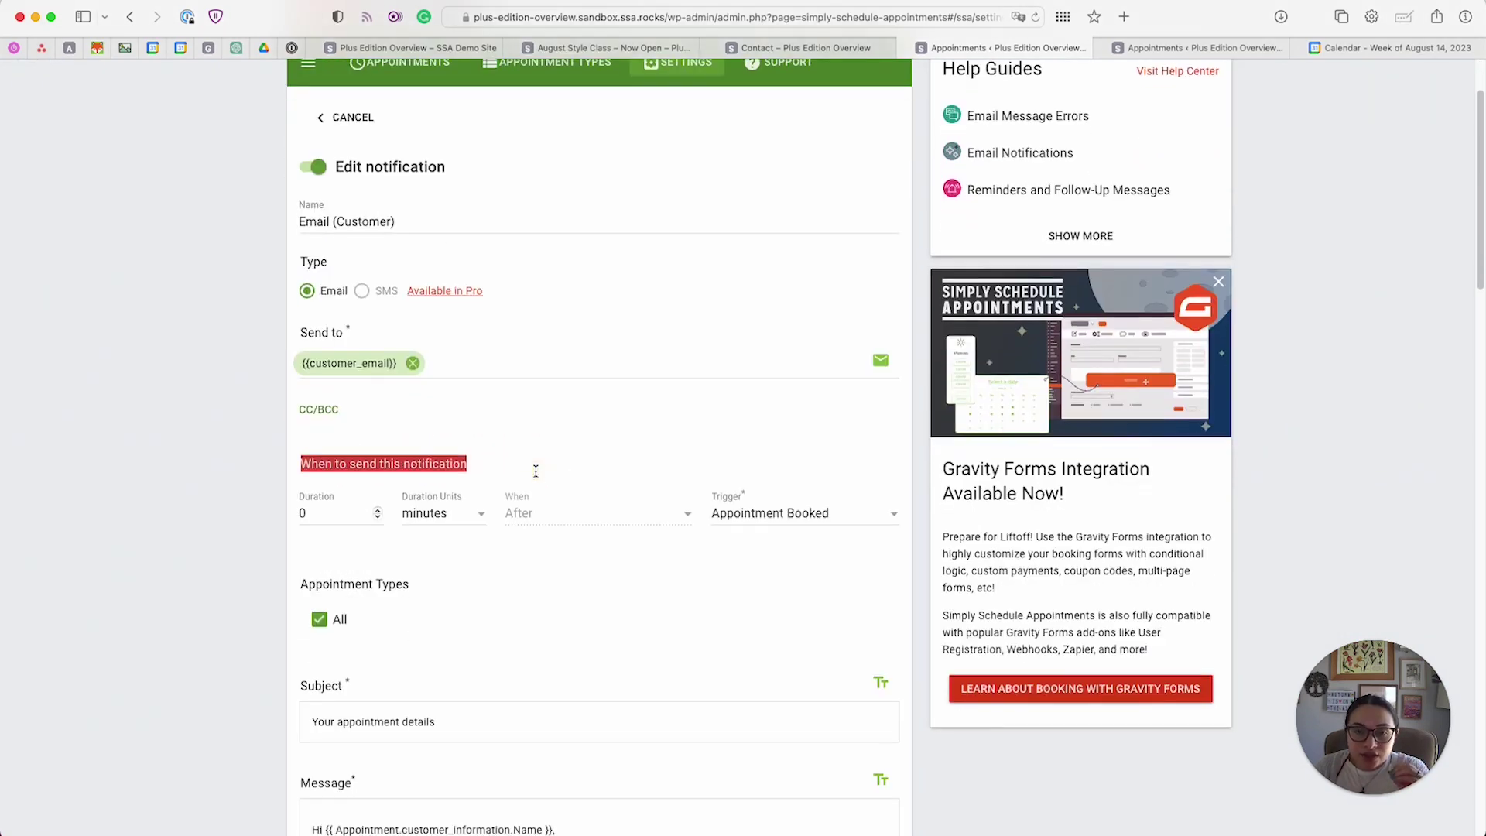
left_click(758, 390)
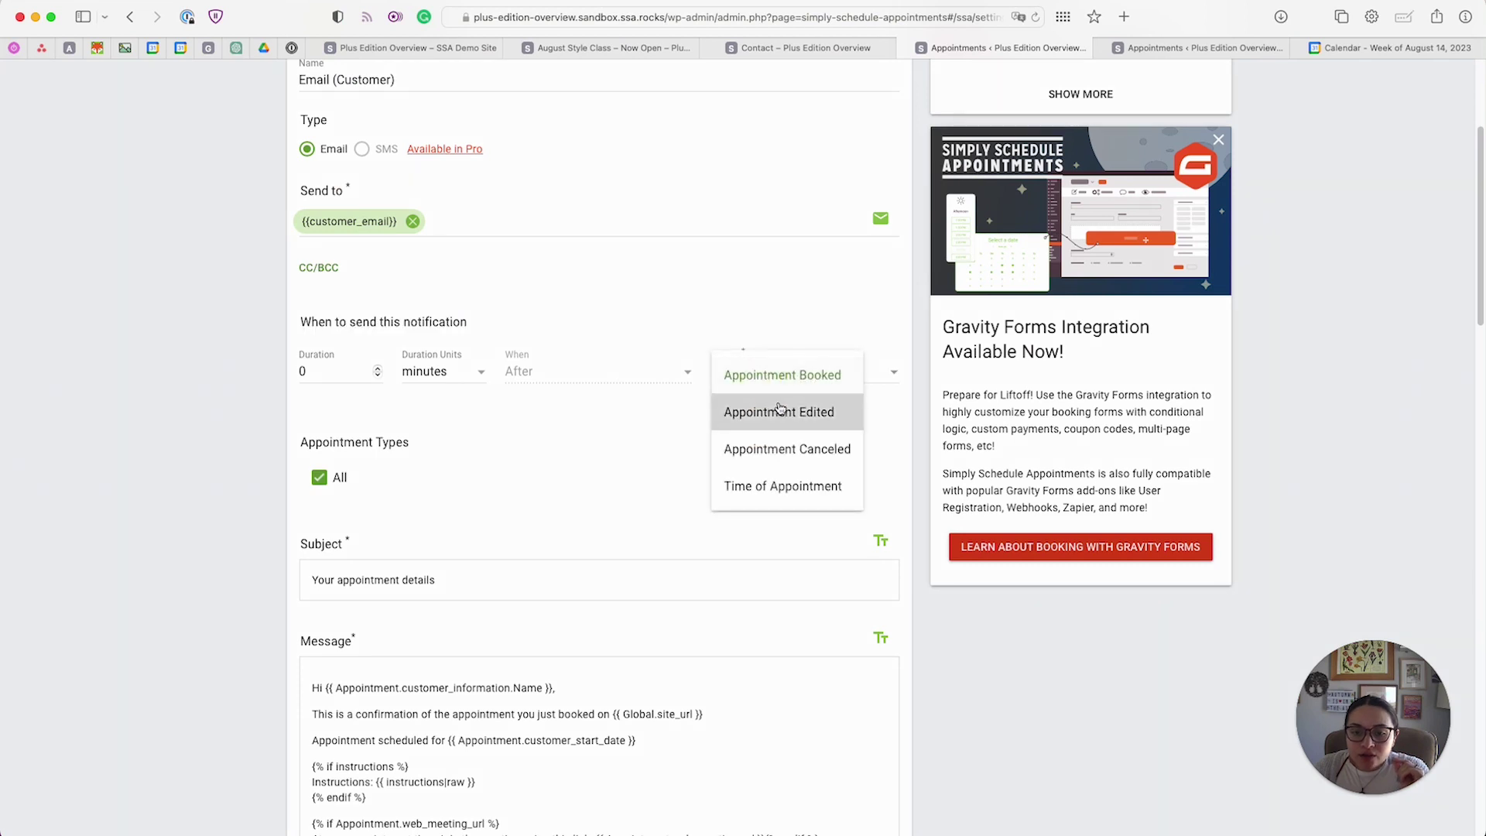
left_click(728, 495)
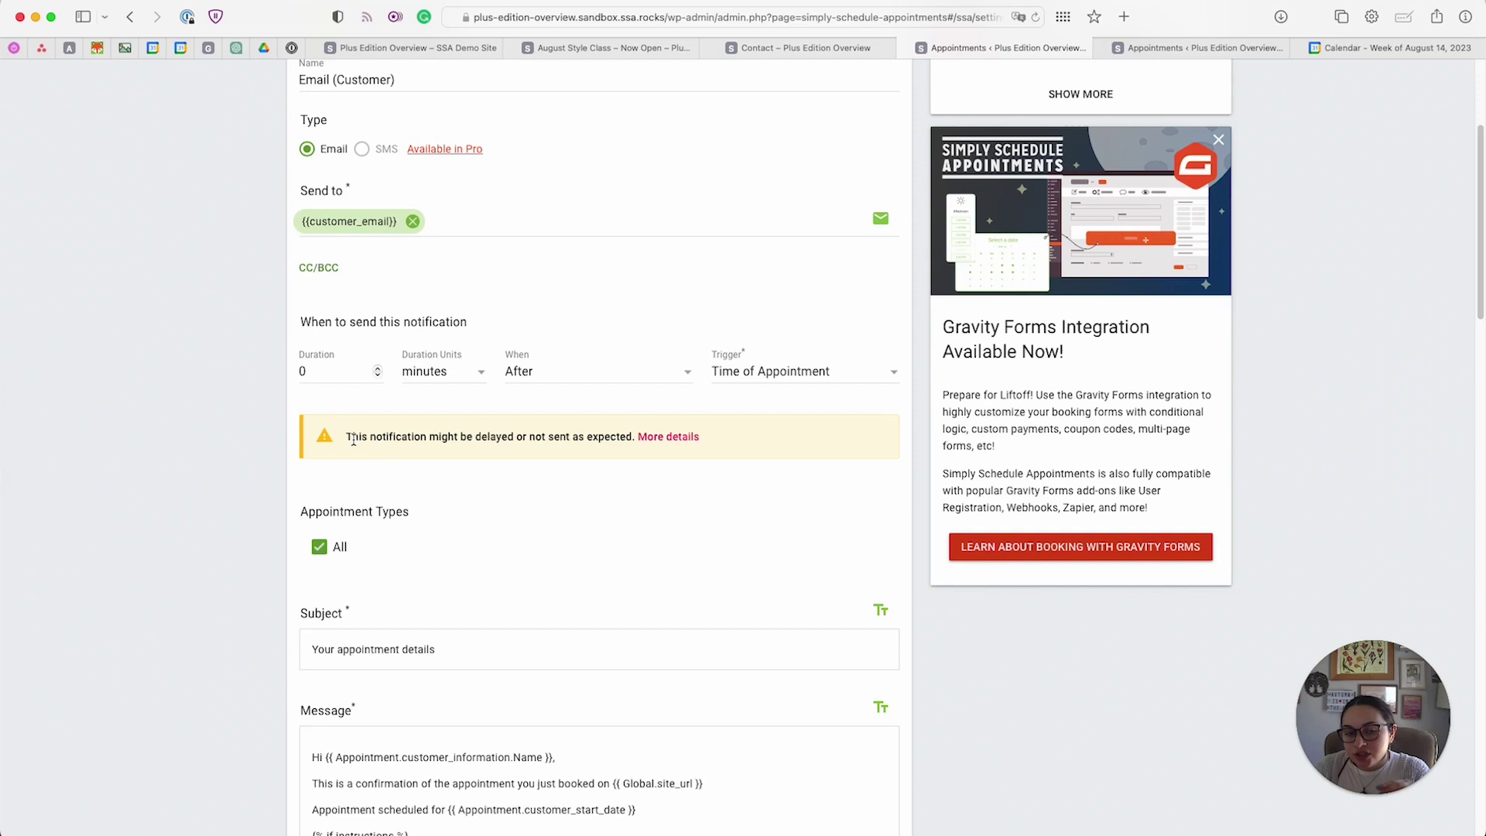
Step: Schedule the email for 1 day after the appointment
double_click(341, 372)
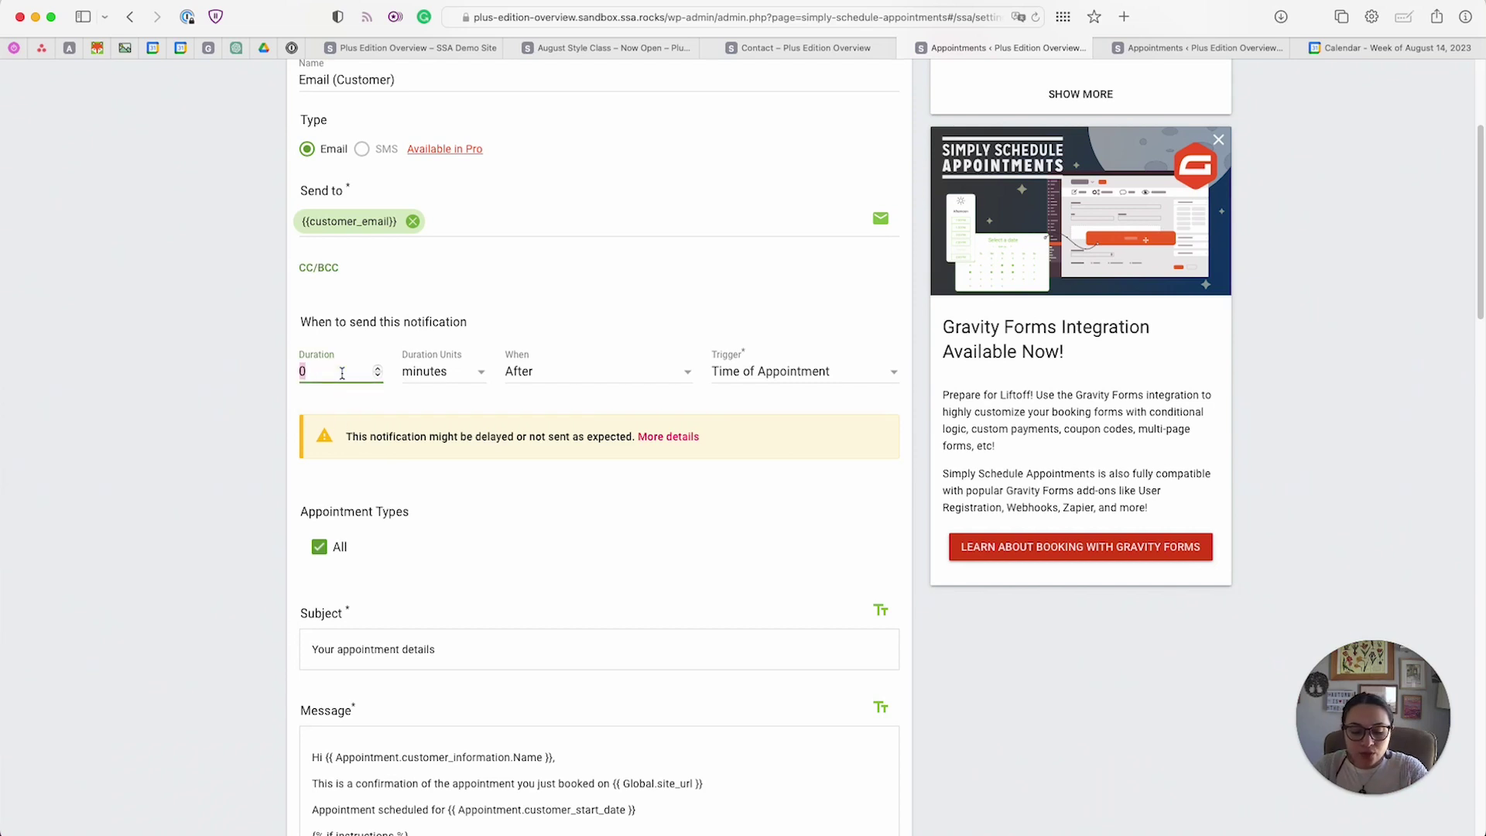
type("1")
left_click(418, 372)
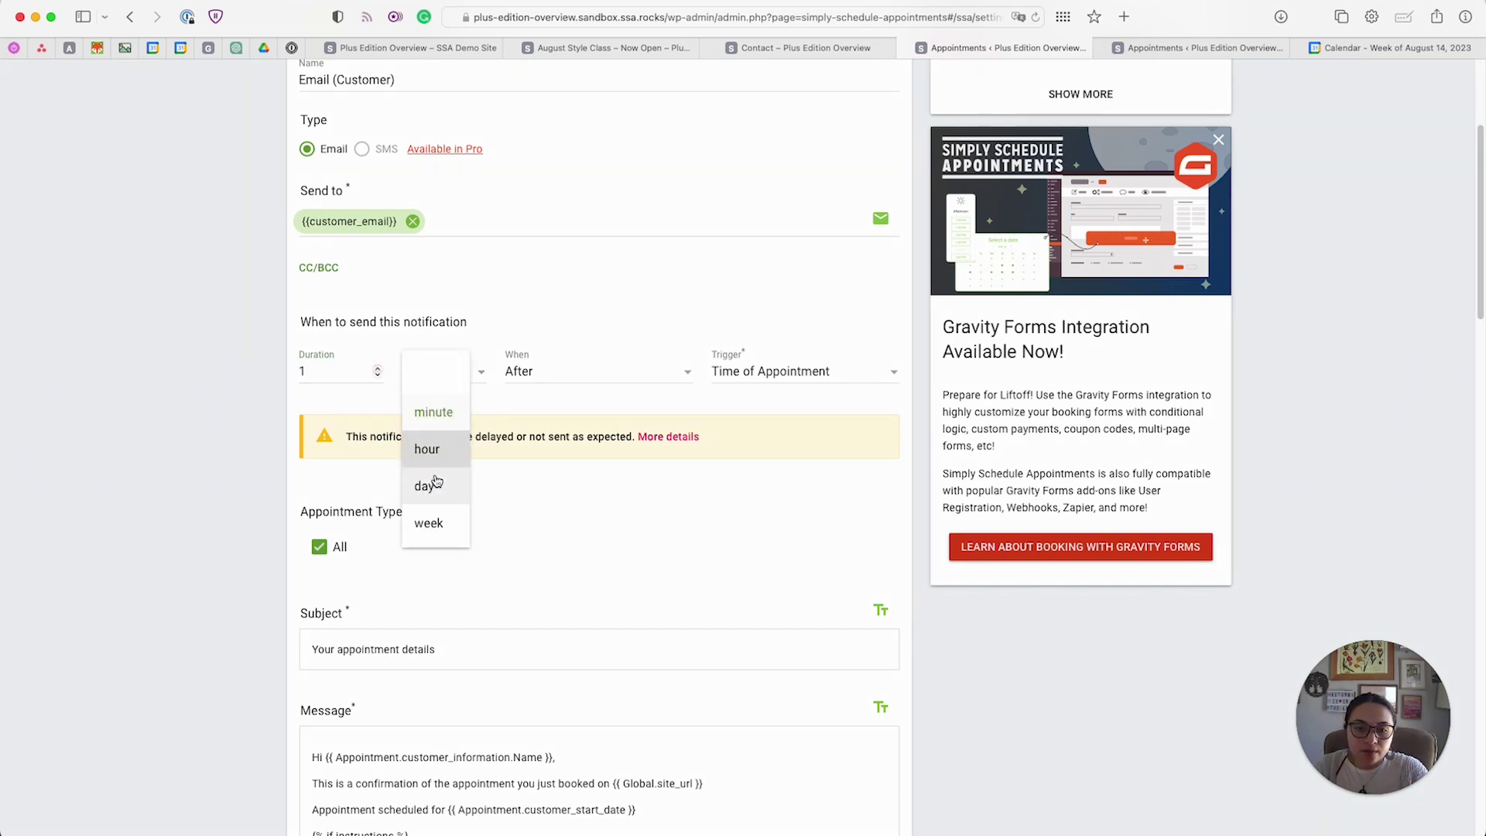
left_click(434, 483)
left_click(546, 375)
left_click(534, 418)
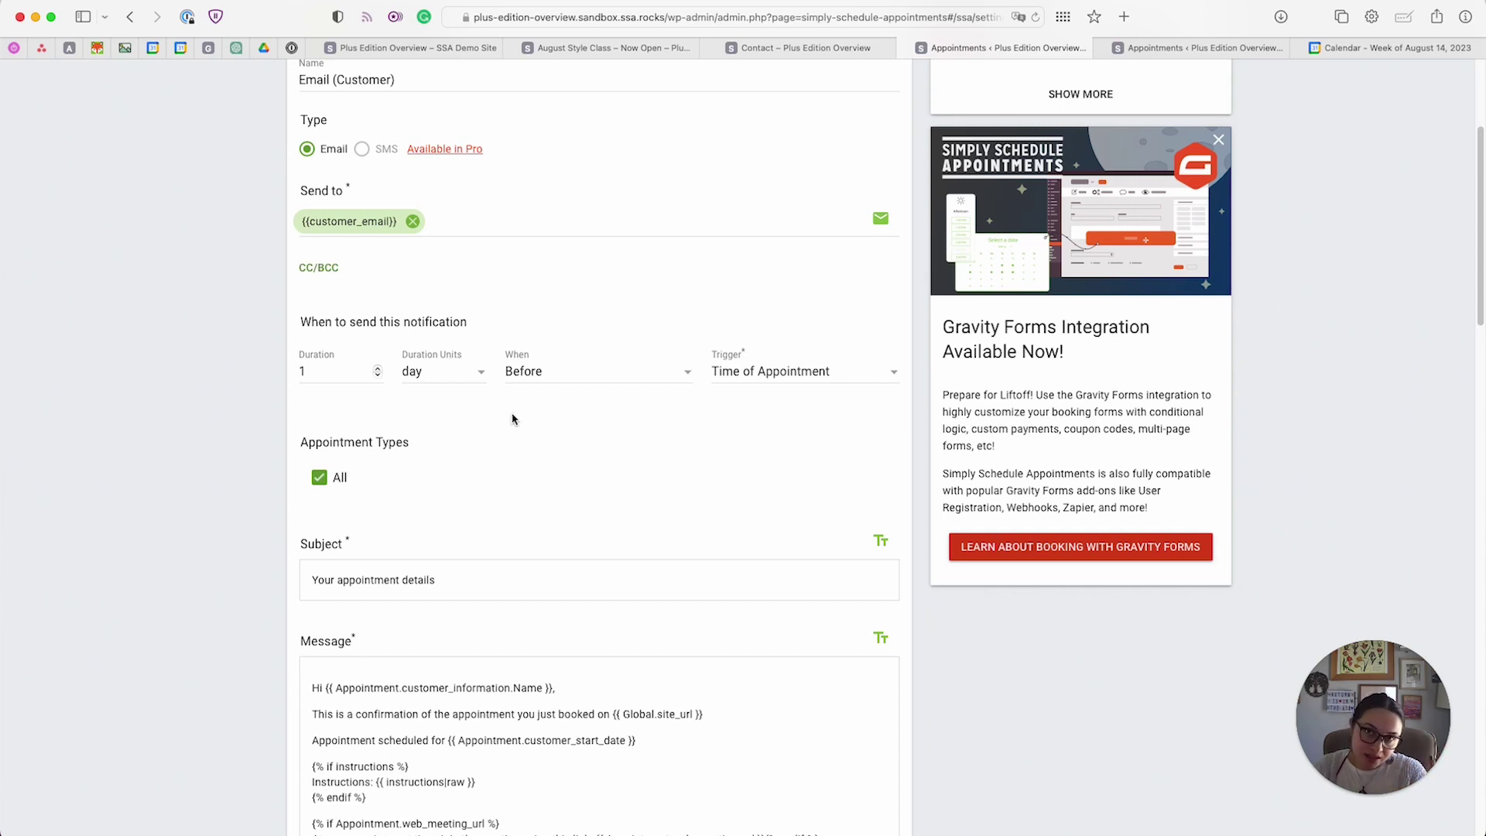
left_click(517, 373)
left_click(518, 377)
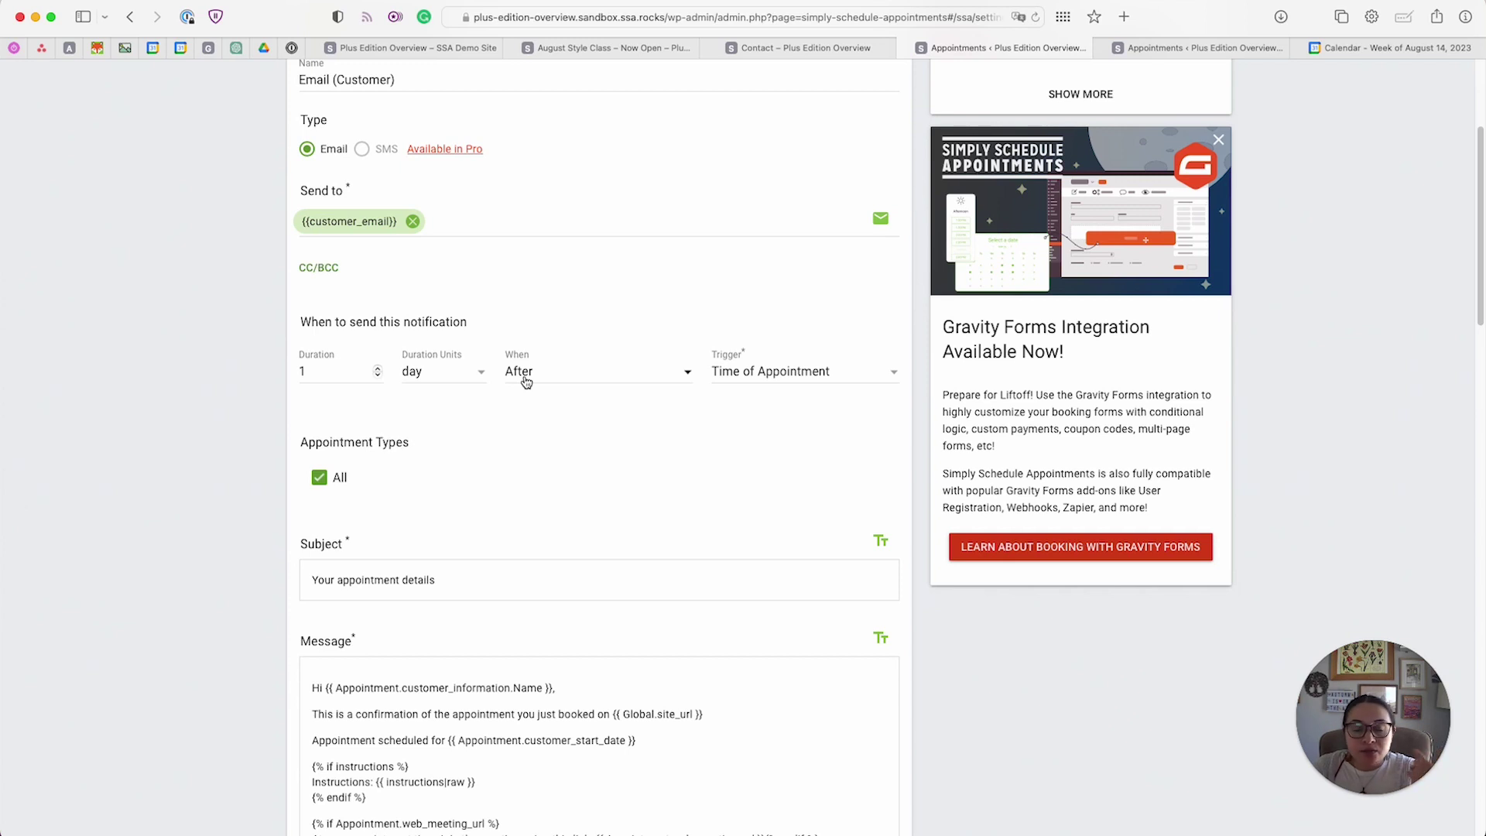
scroll(525, 381, "up", 1)
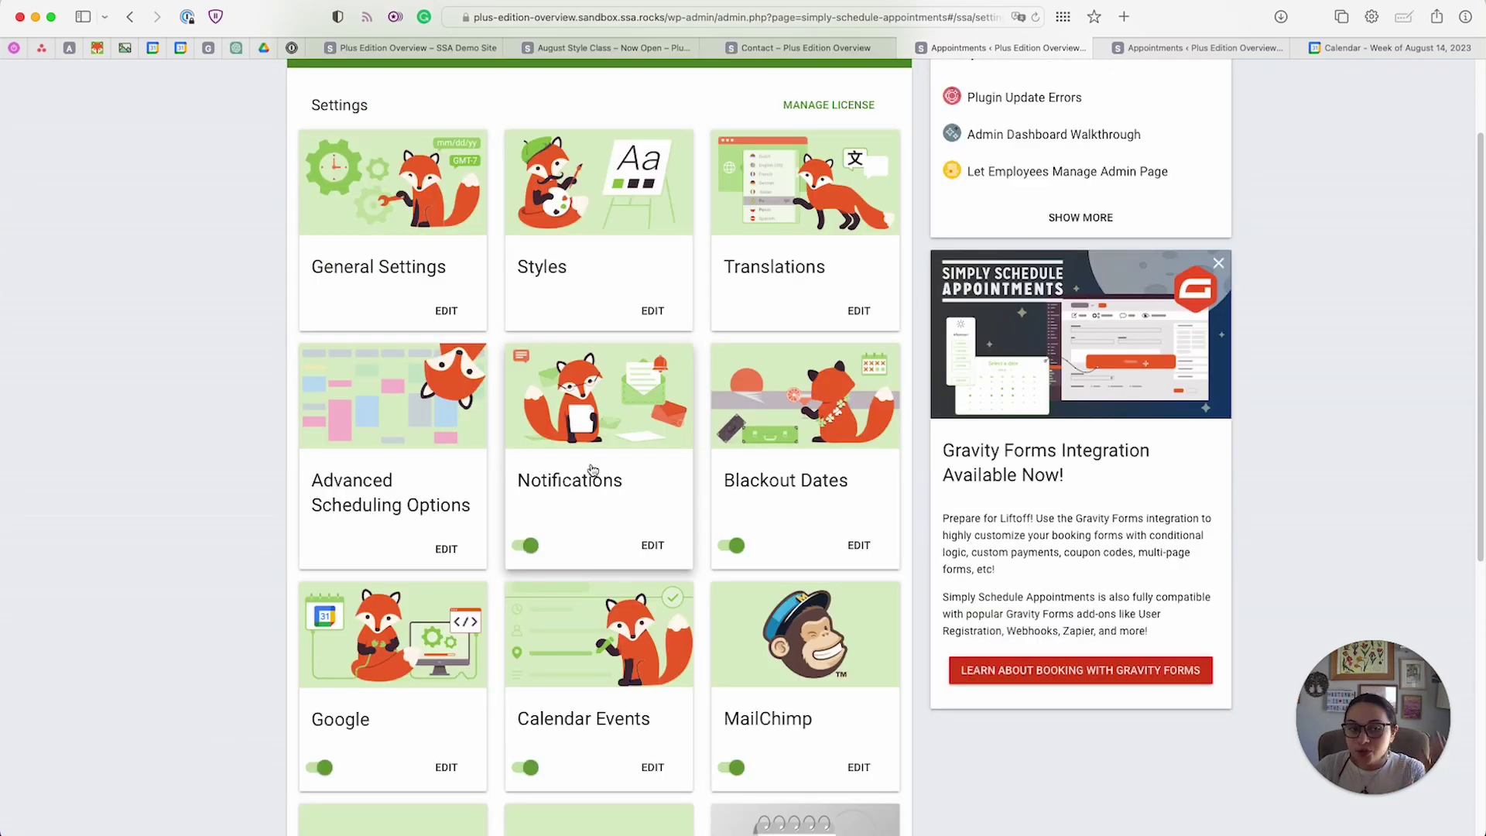
Step: Return to Settings, then expand an appointment type's Capacity panel (Individual, capacity 1)
scroll(592, 469, "down", 1)
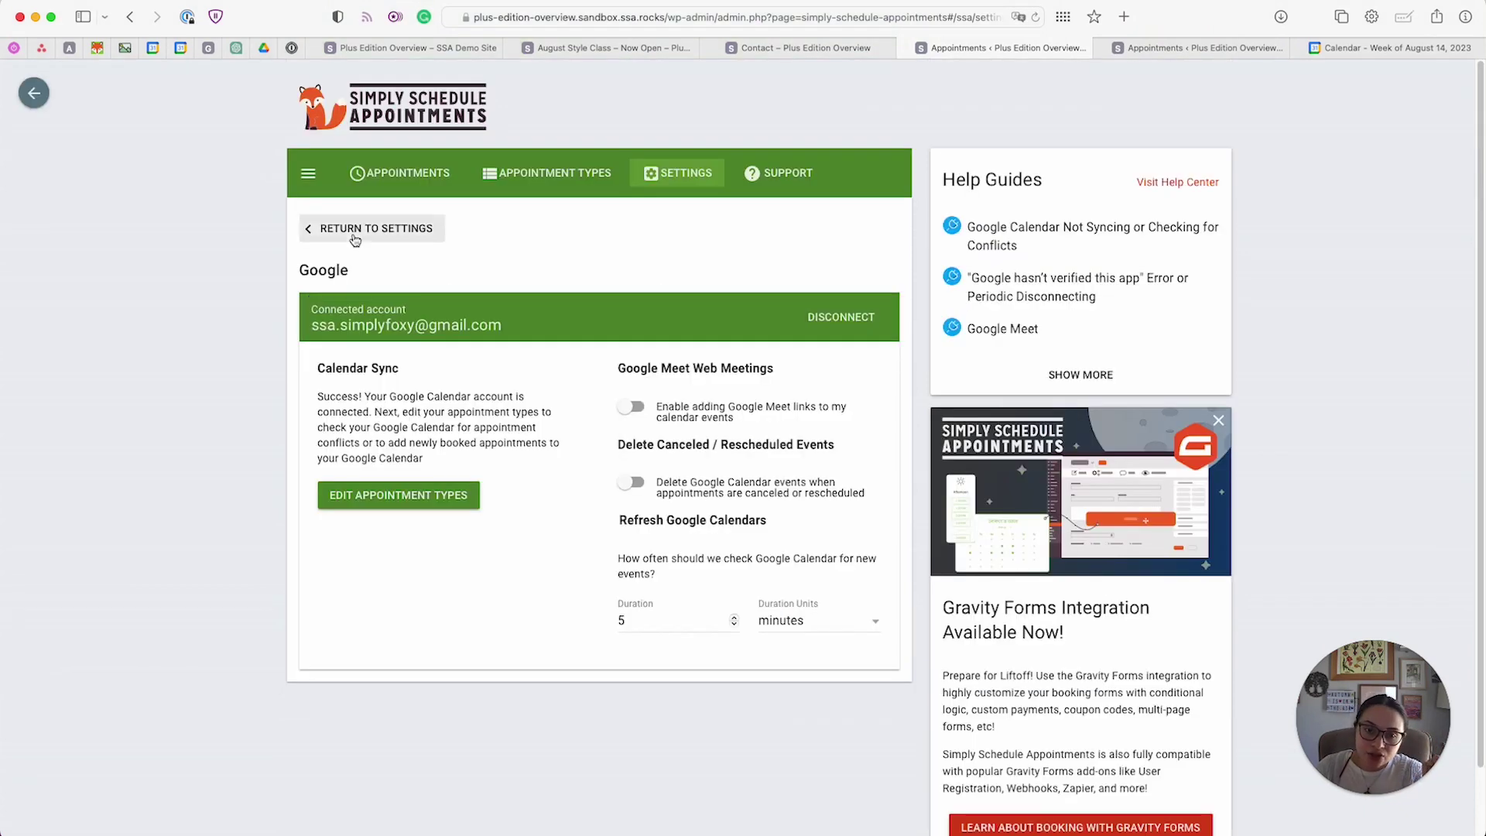
left_click(372, 228)
scroll(499, 325, "down", 5)
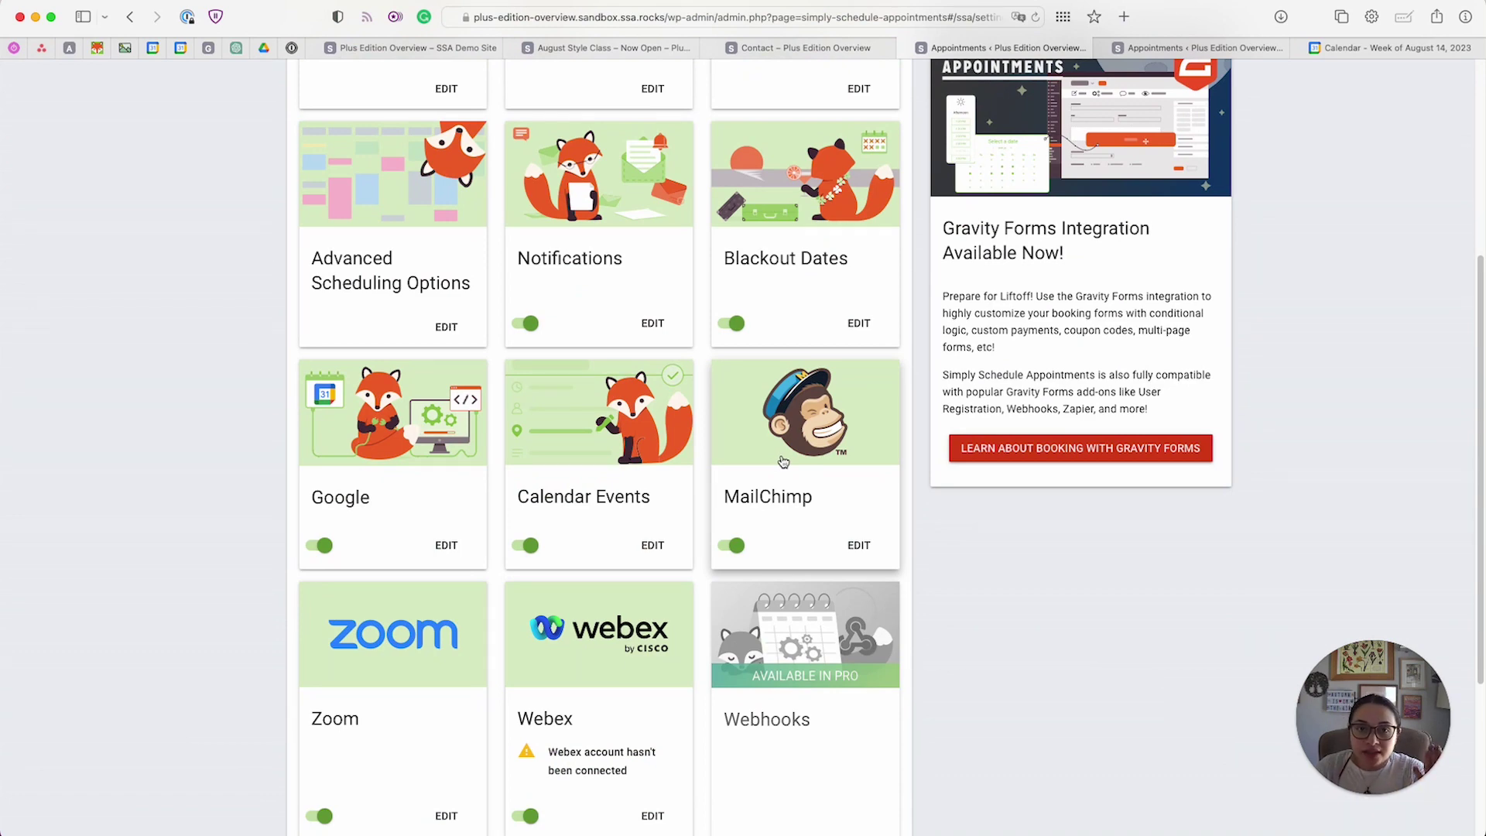
scroll(388, 544, "down", 3)
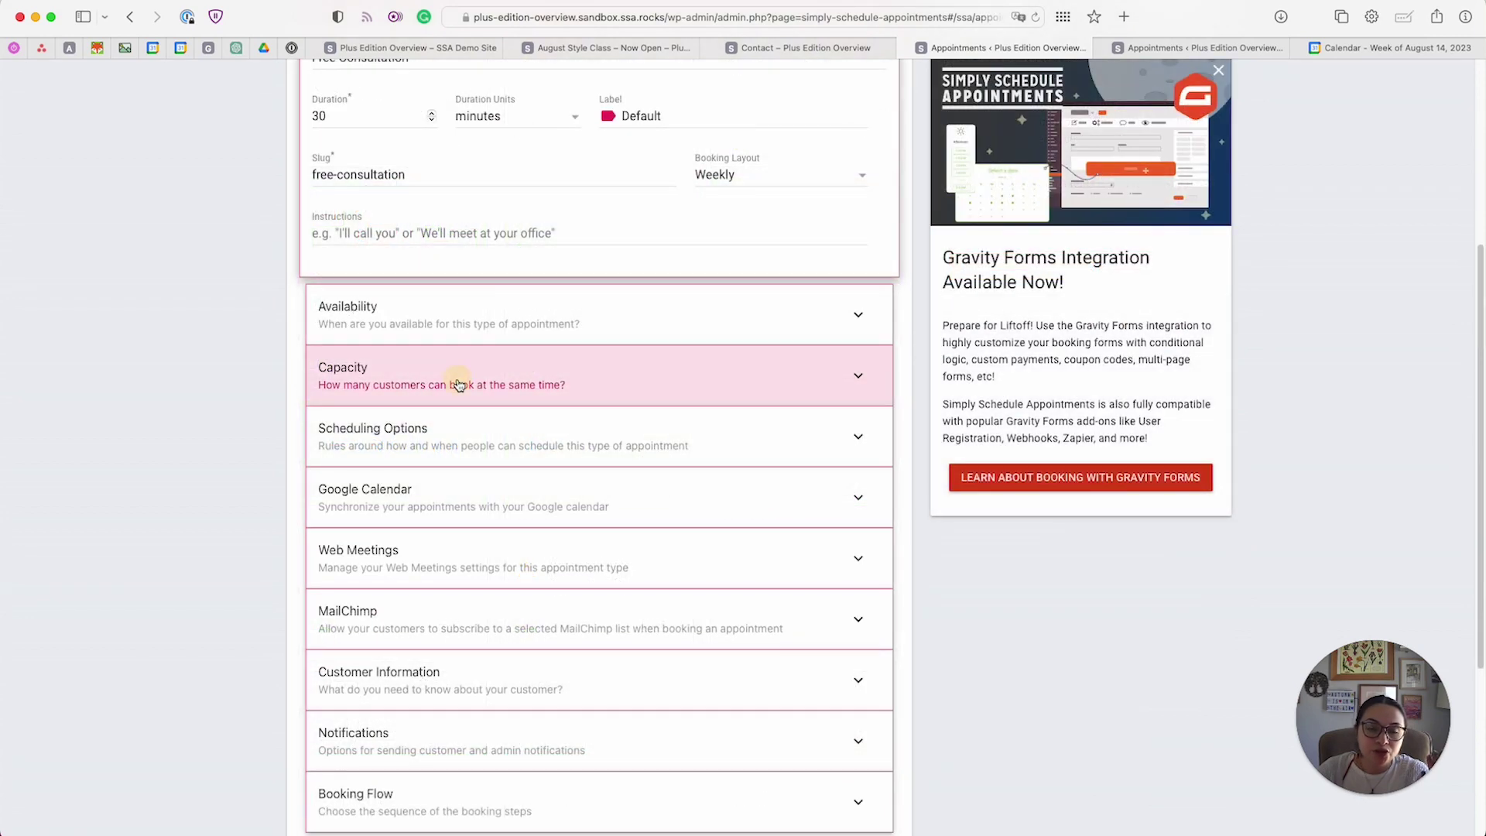
left_click(455, 381)
scroll(418, 364, "down", 4)
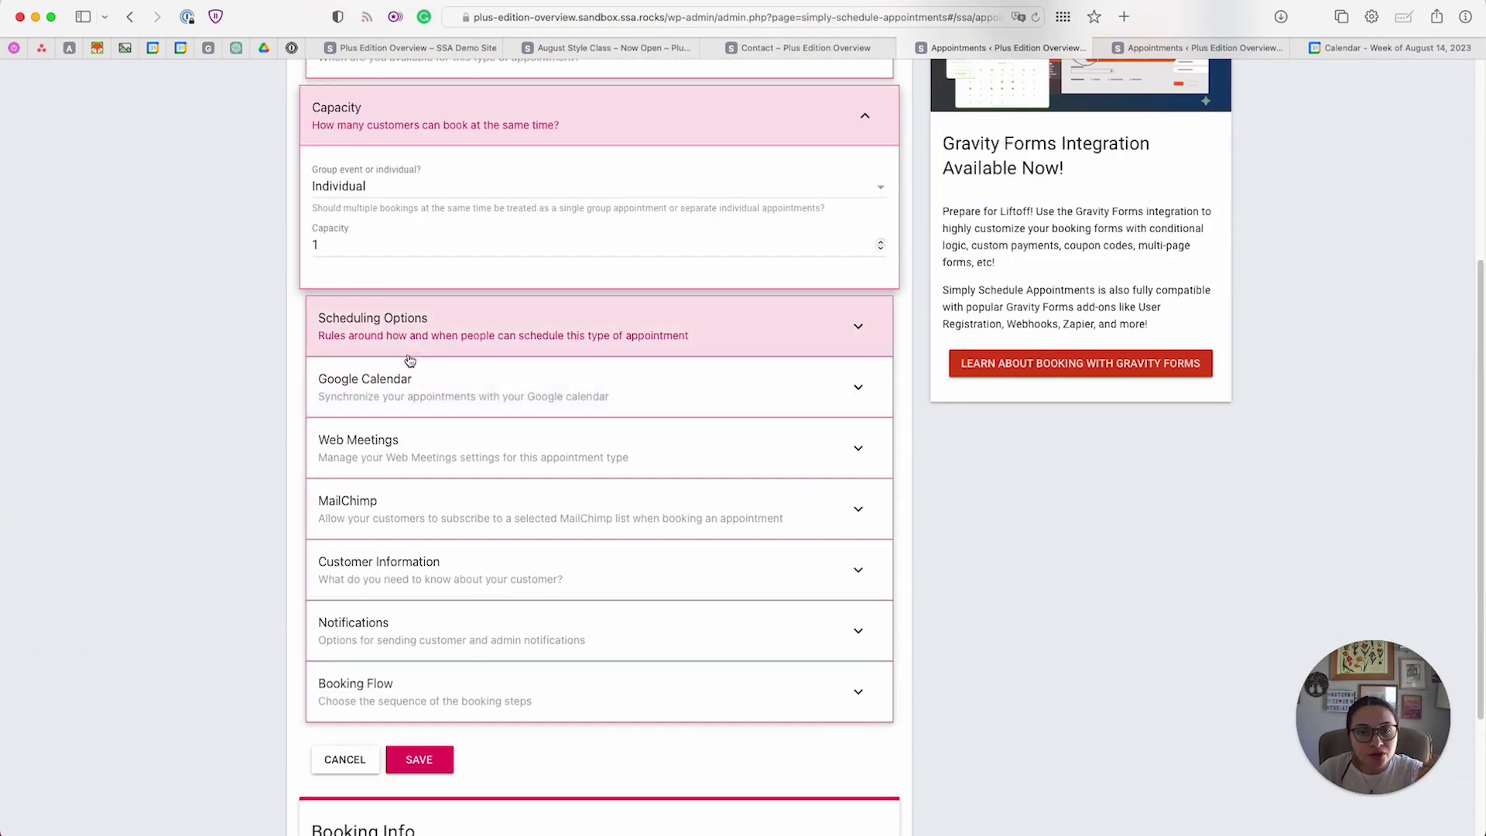
Step: Expand Customer Information and edit the last customer field
left_click(417, 584)
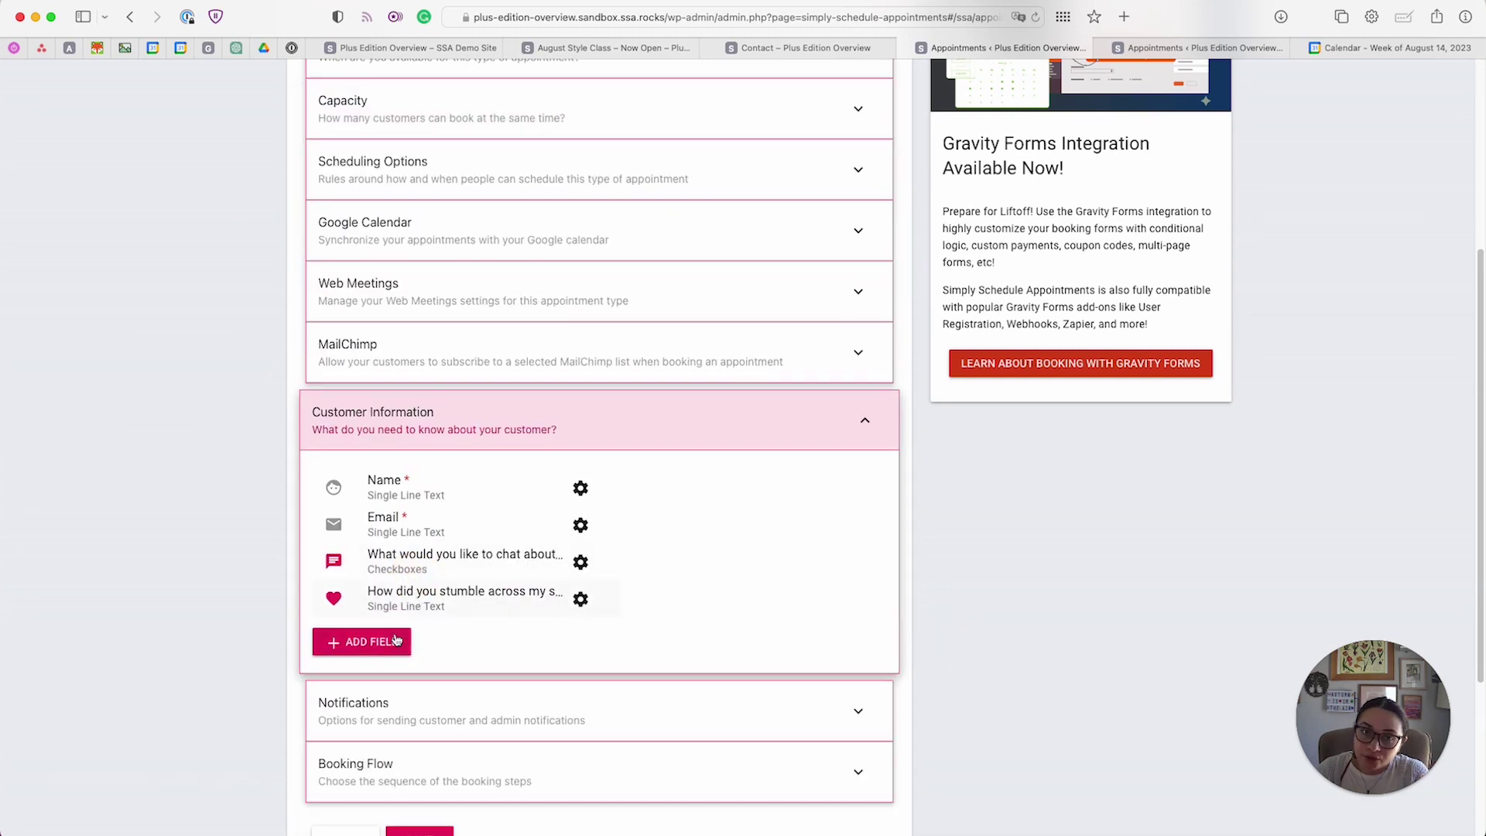
left_click(582, 602)
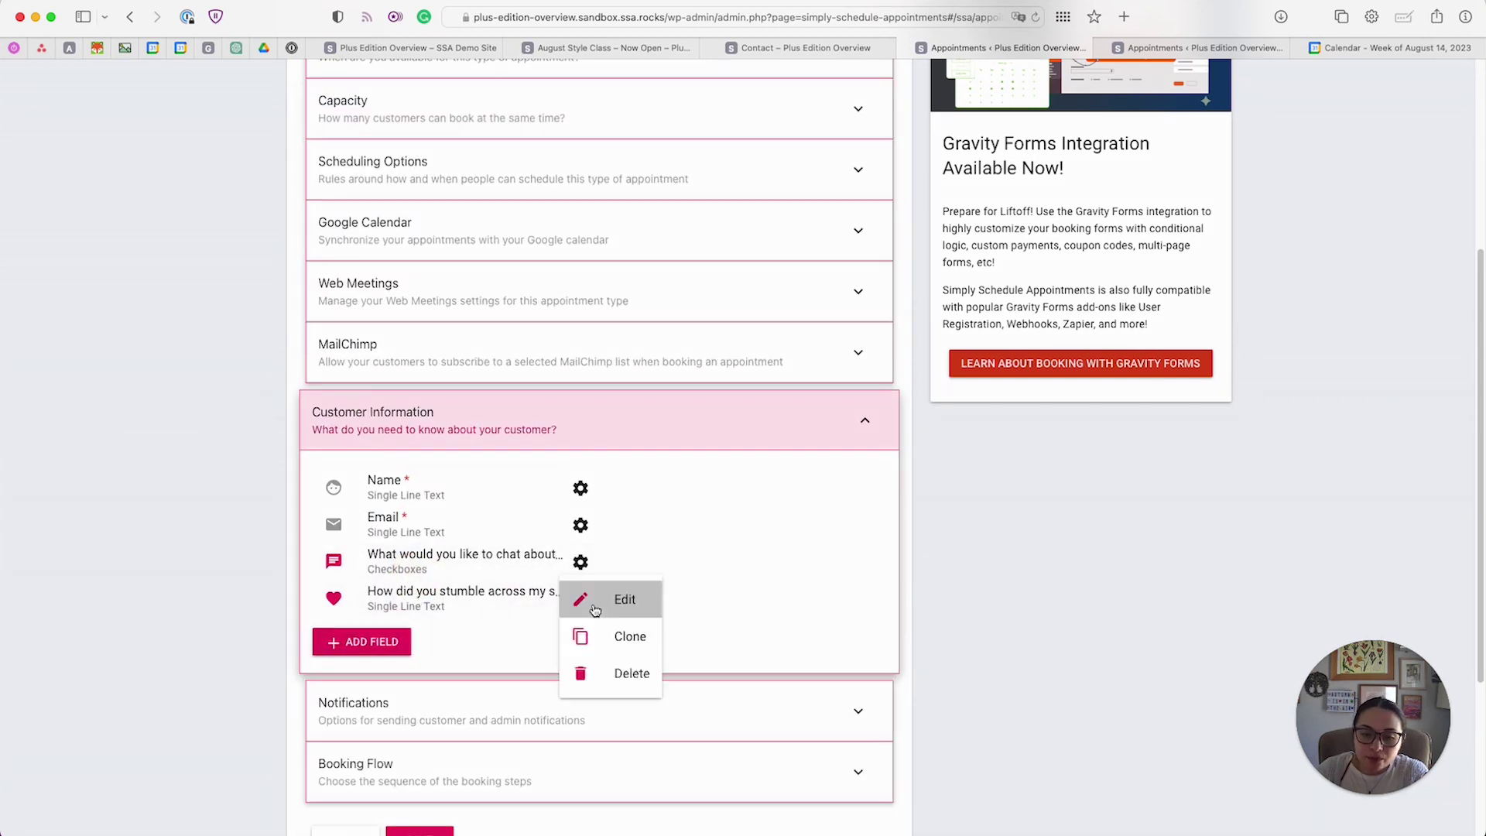
left_click(595, 610)
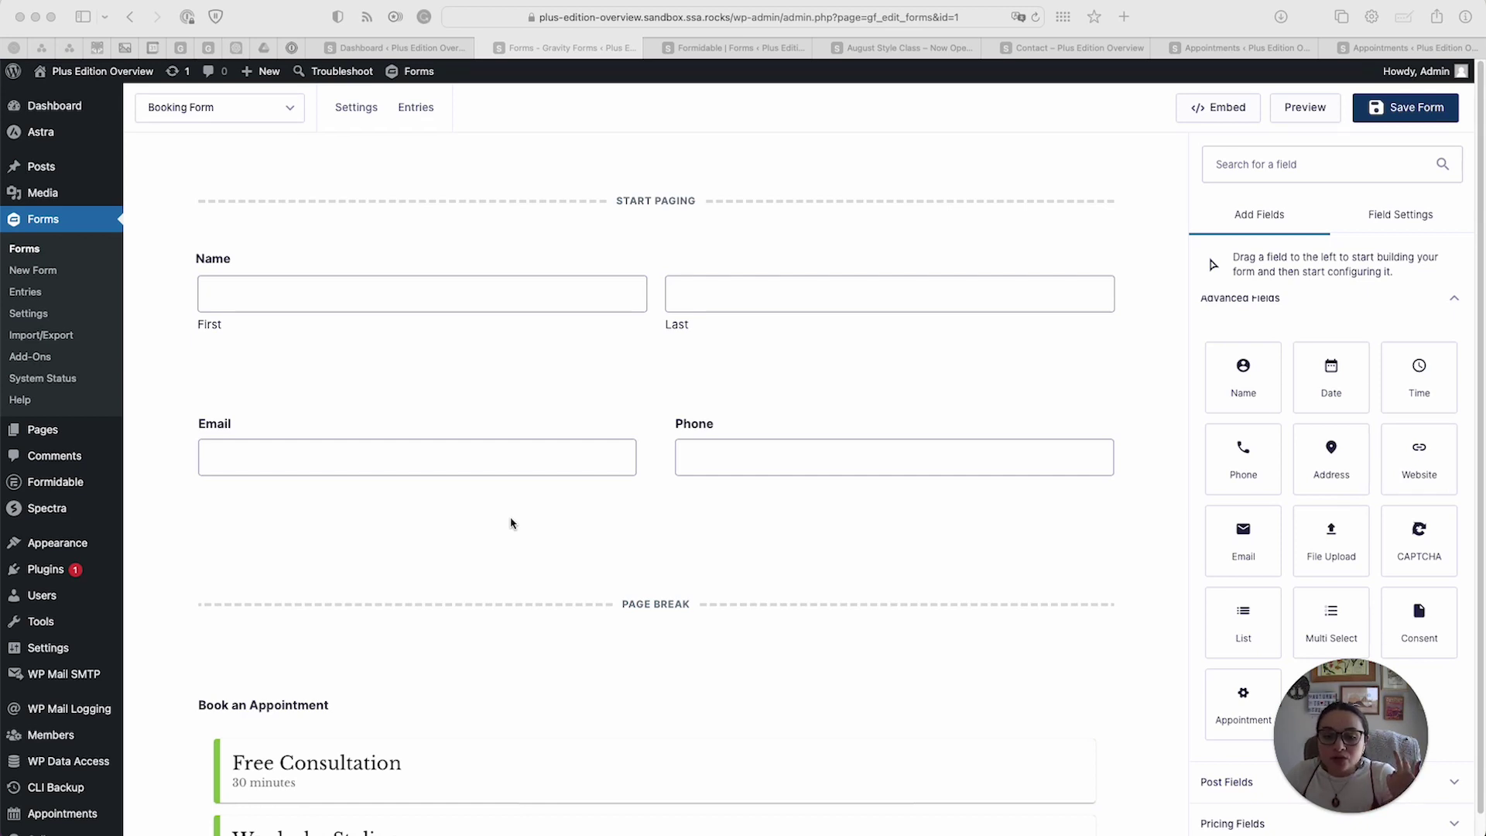
Step: Limit the Booking Form's Appointment field to Wardrobe Styling and Shopping Tour instead of All
scroll(511, 523, "down", 1)
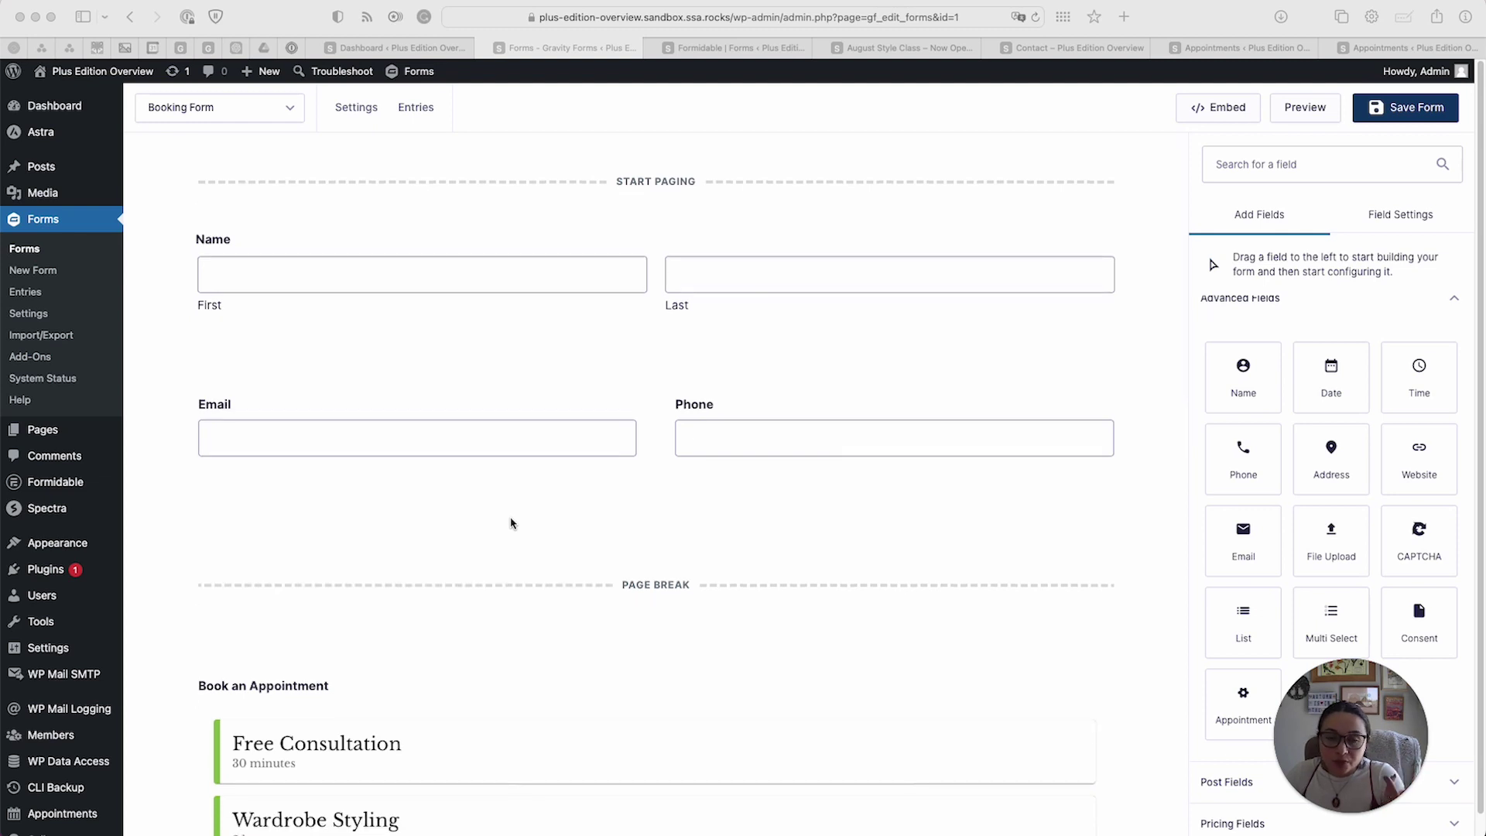
scroll(510, 523, "down", 5)
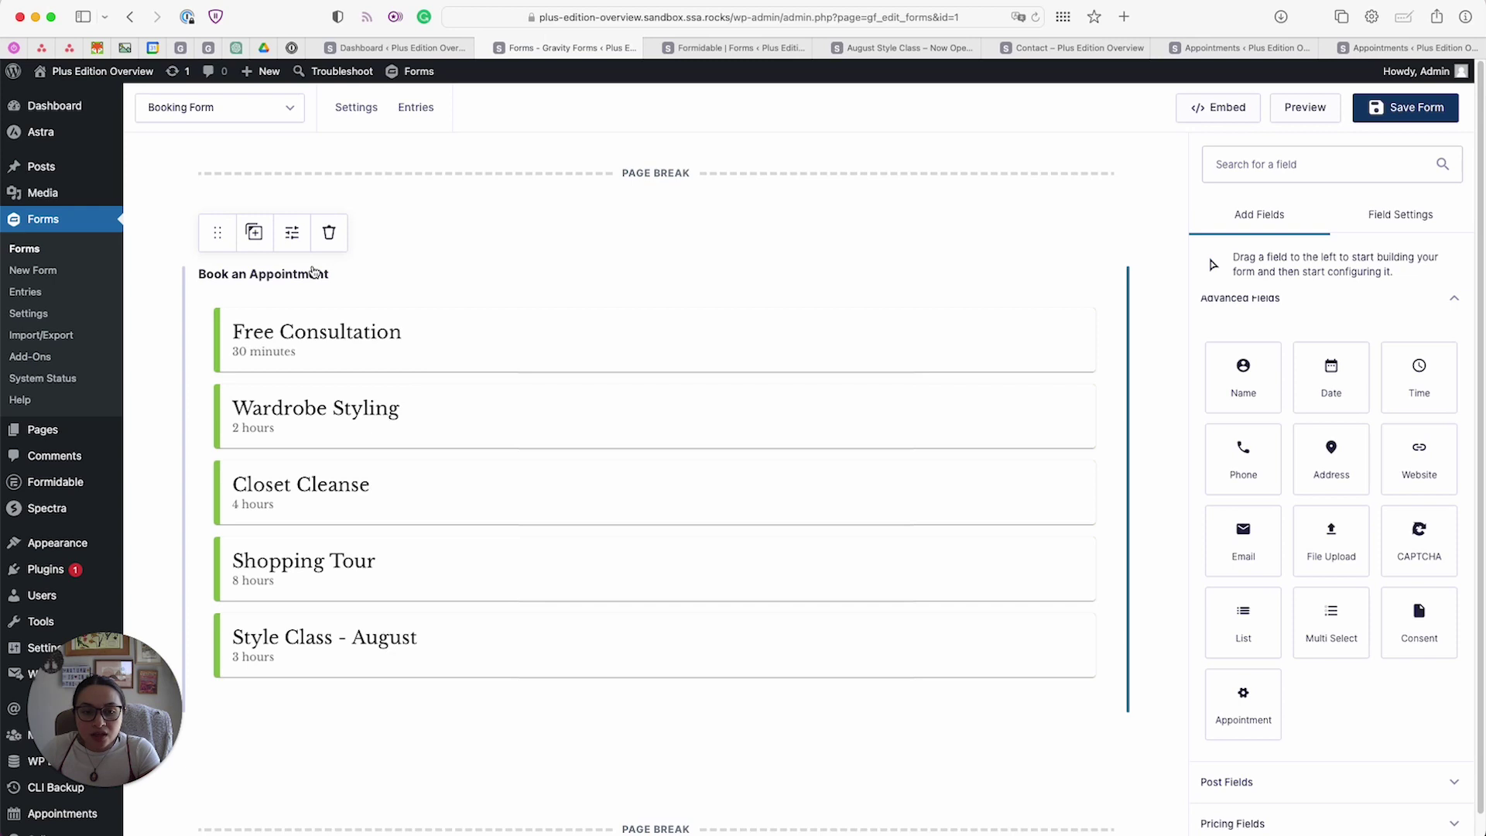
left_click(292, 232)
scroll(1271, 436, "down", 1)
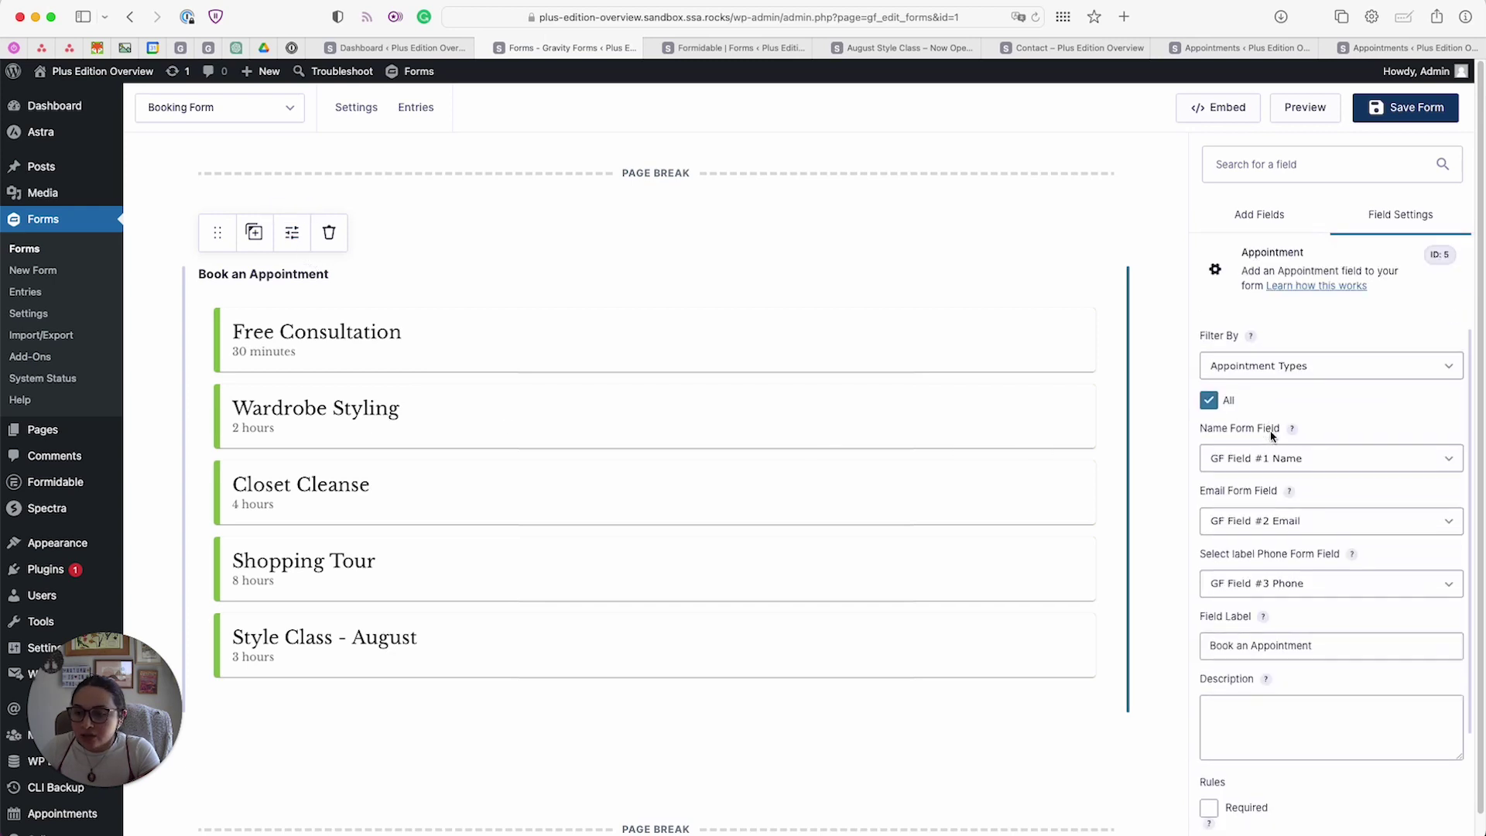
left_click(1318, 368)
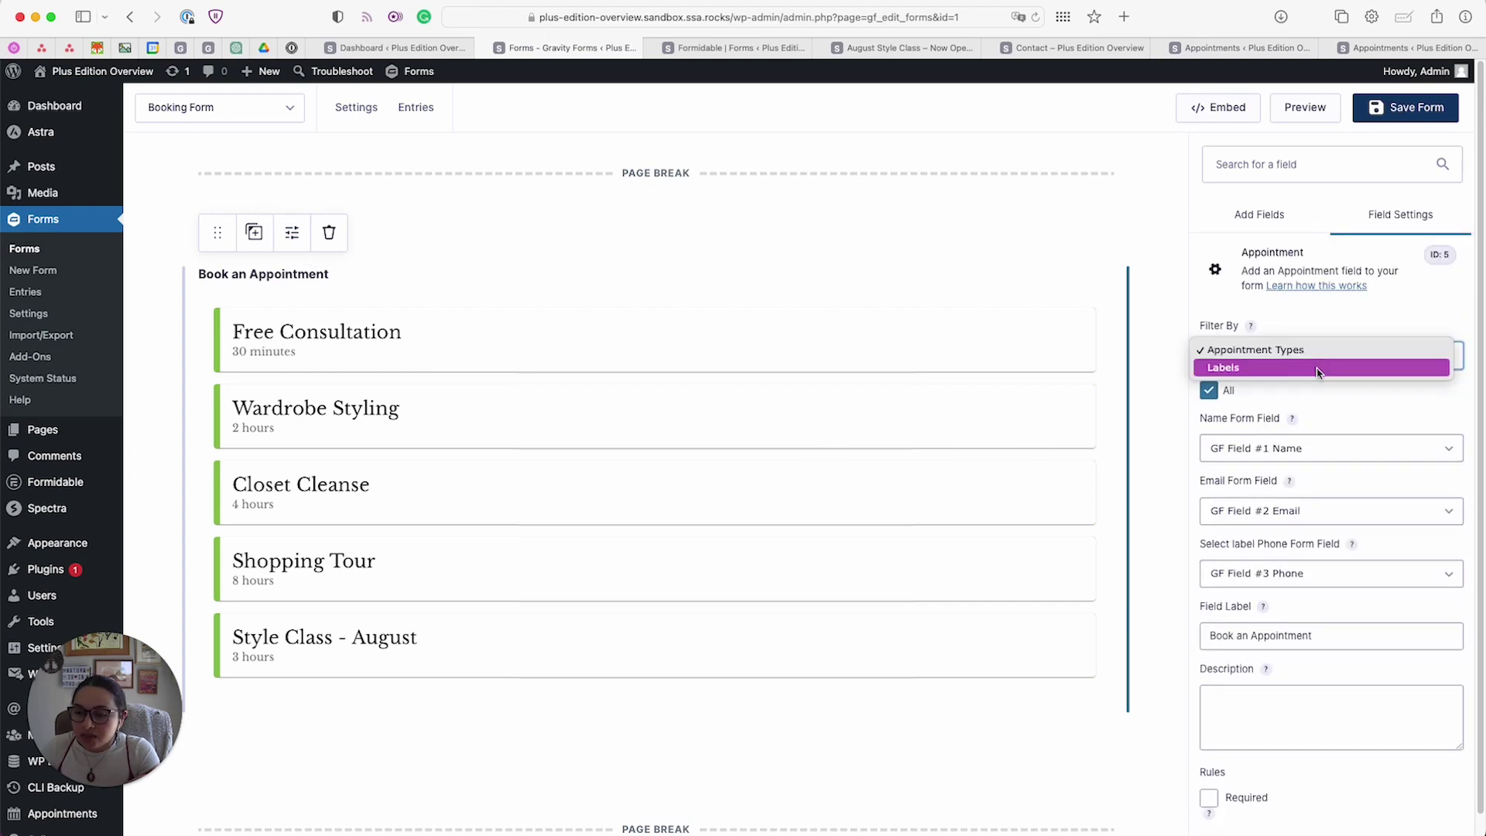
left_click(1212, 391)
left_click(1209, 390)
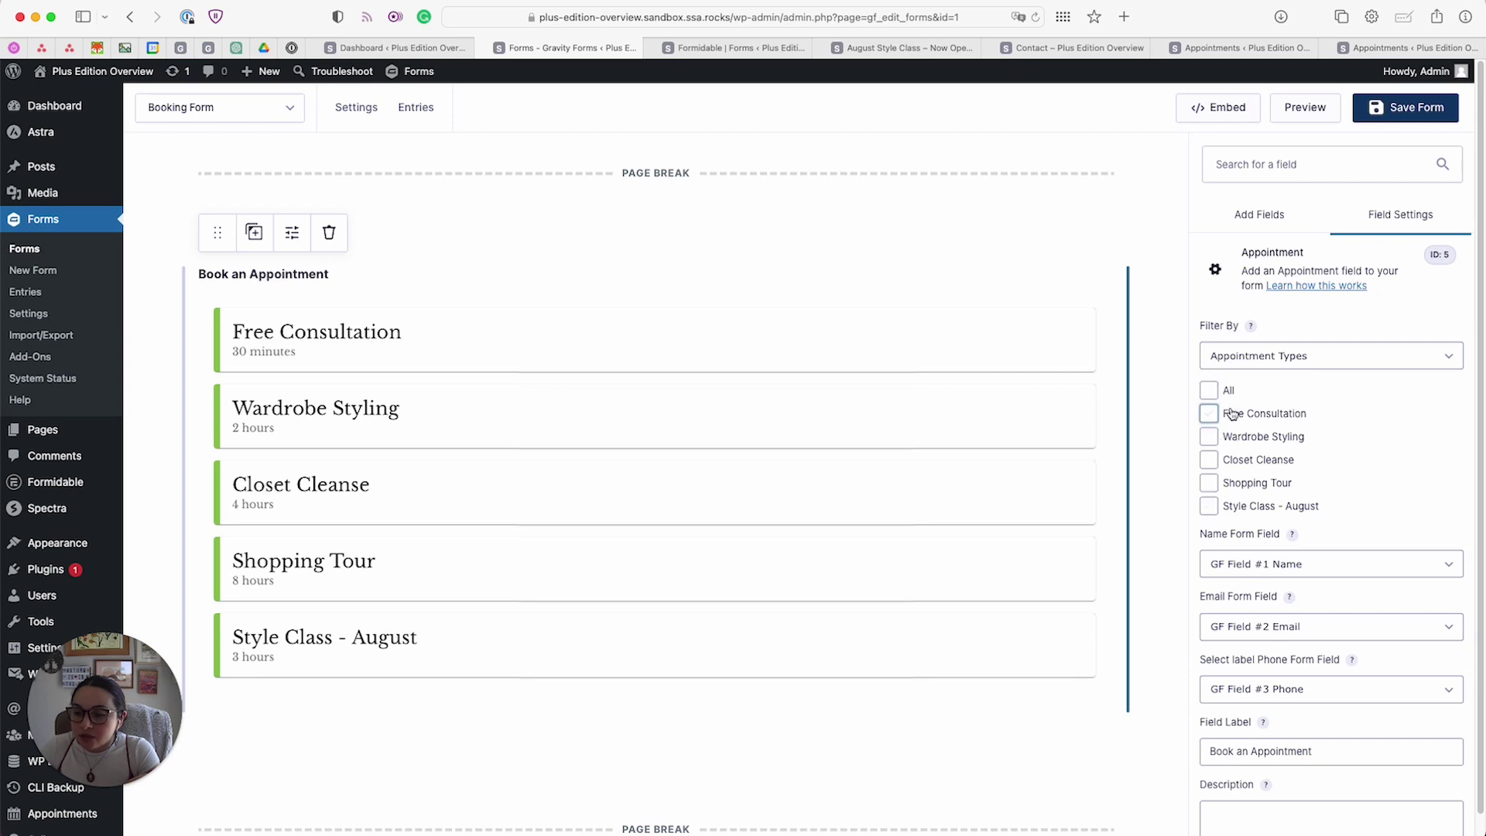
left_click(1209, 437)
left_click(1209, 483)
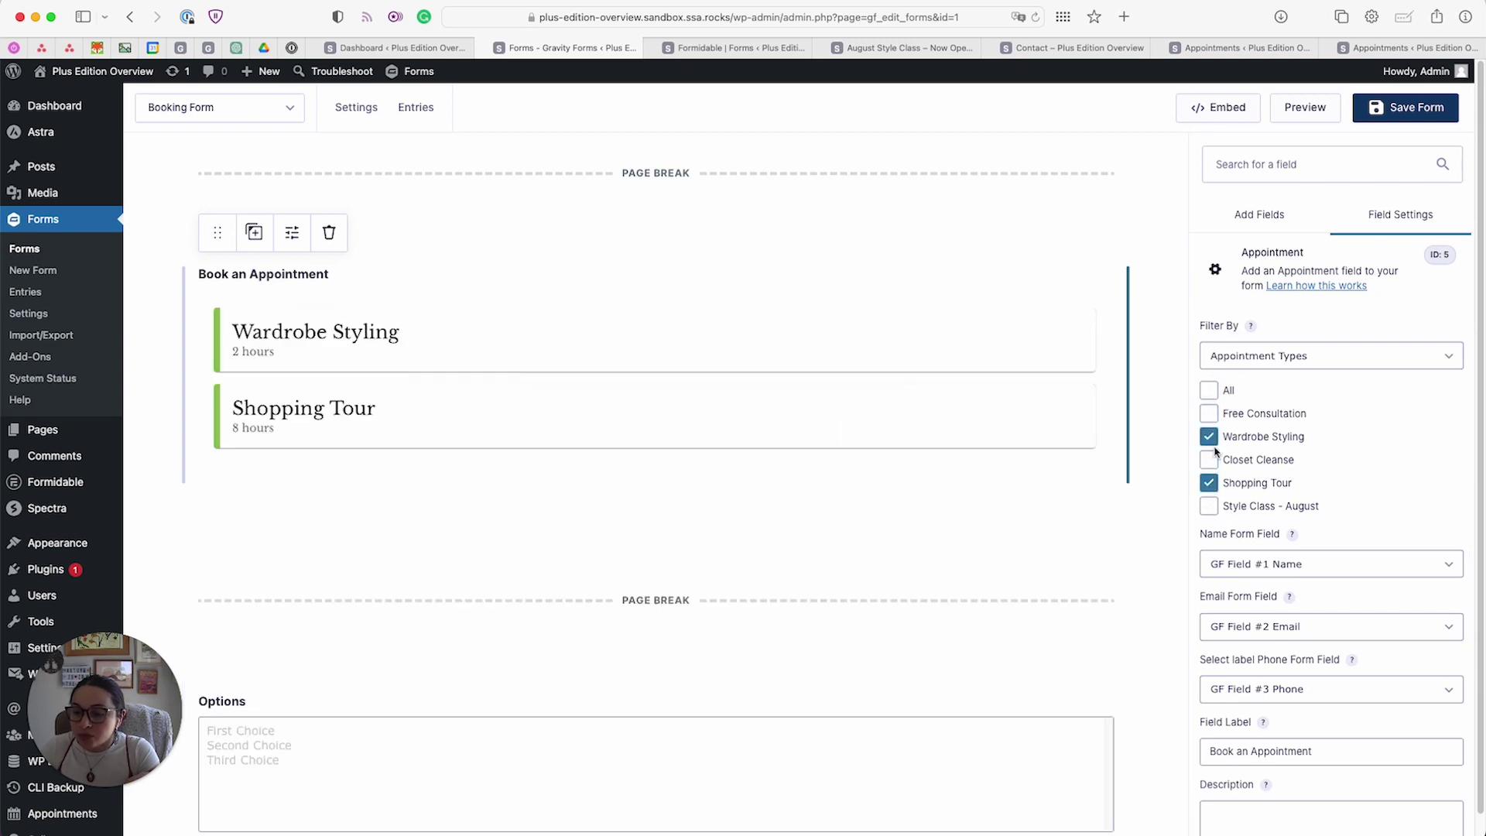
Step: Switch to Formidable's Contact Us form and select its Appointment field
scroll(1238, 451, "down", 3)
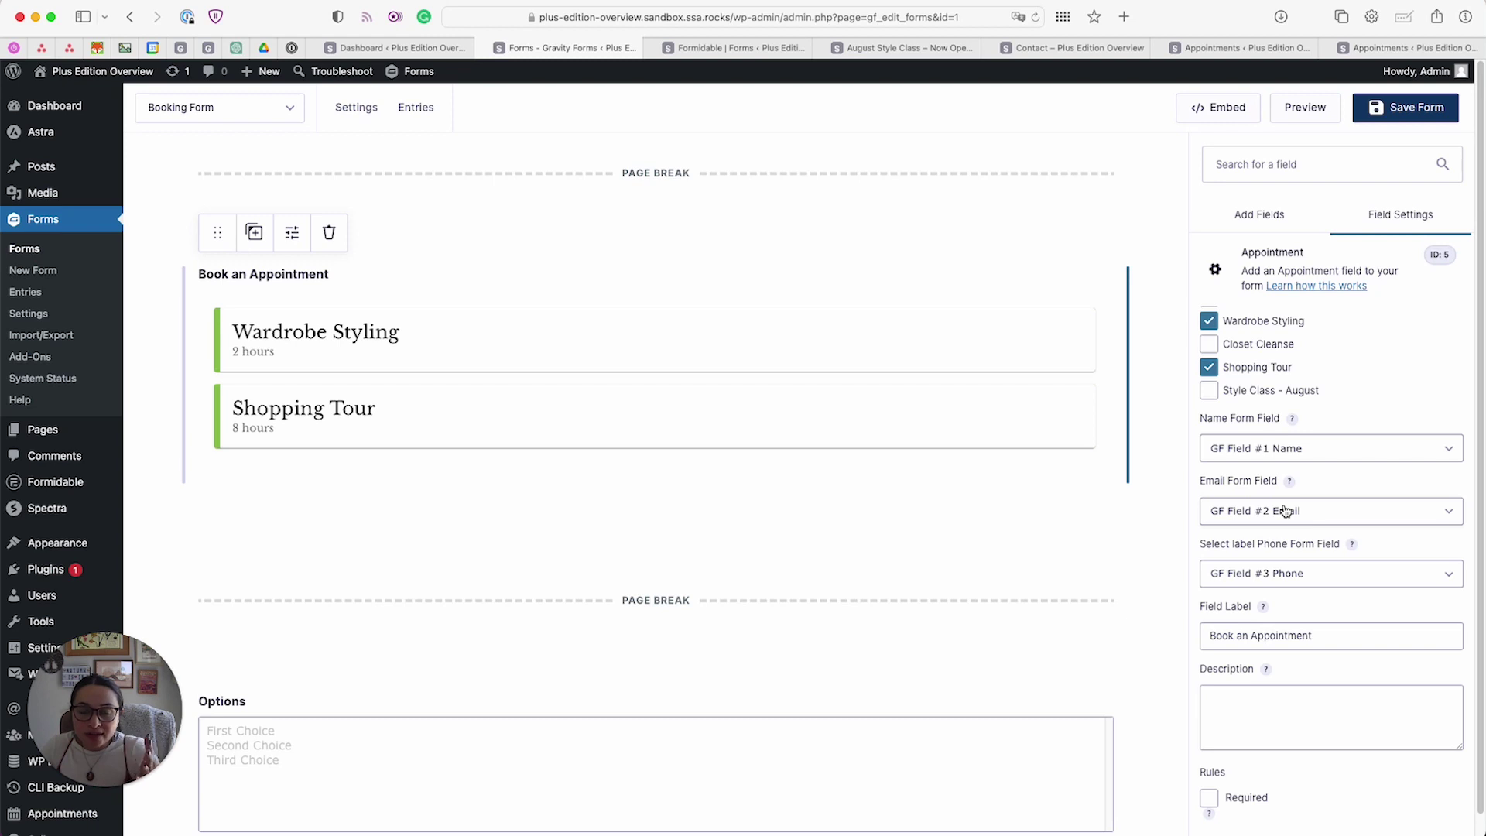
scroll(1244, 488, "up", 3)
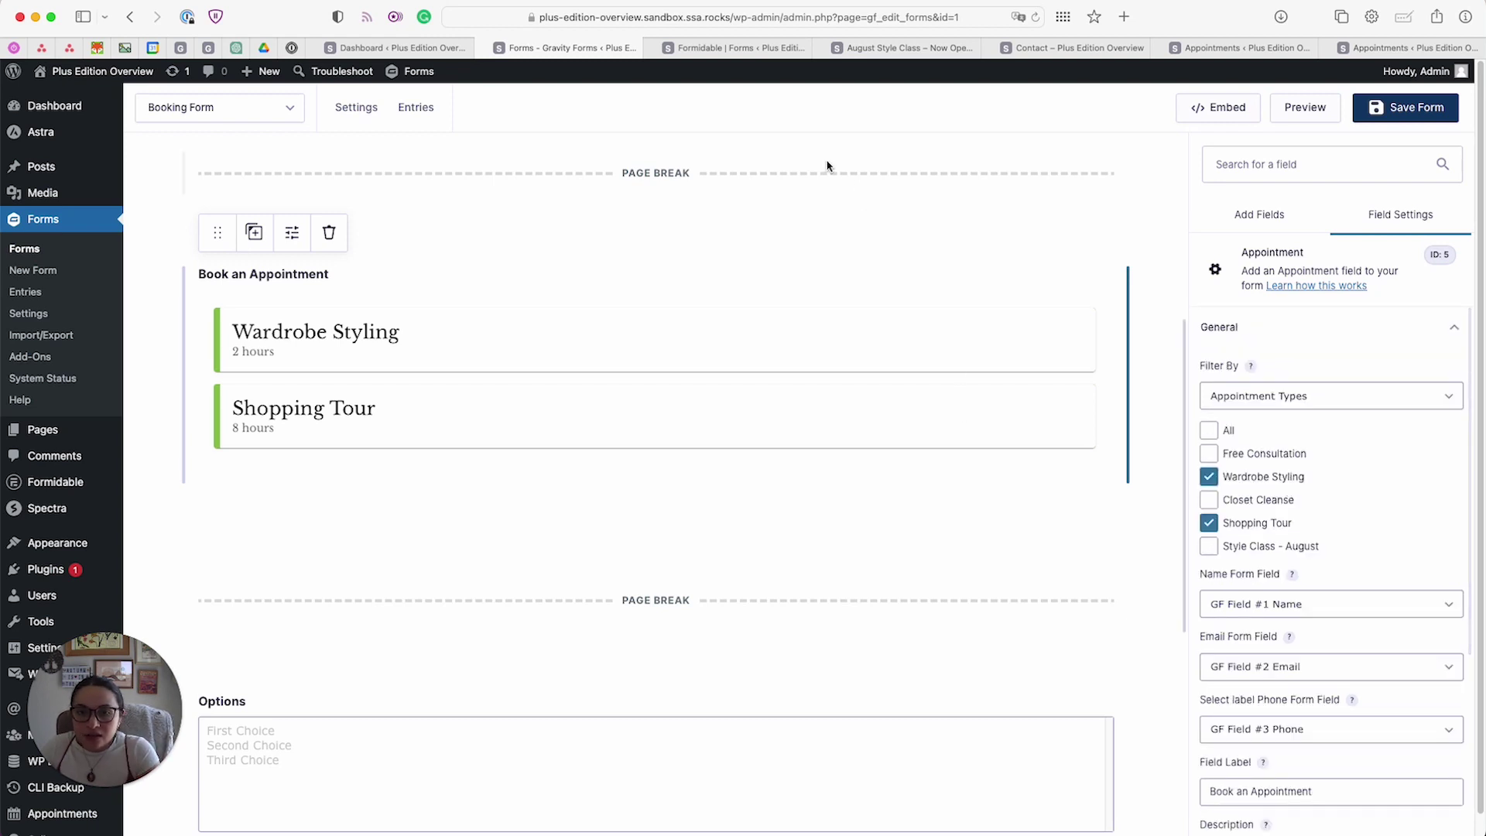
left_click(739, 48)
left_click(477, 408)
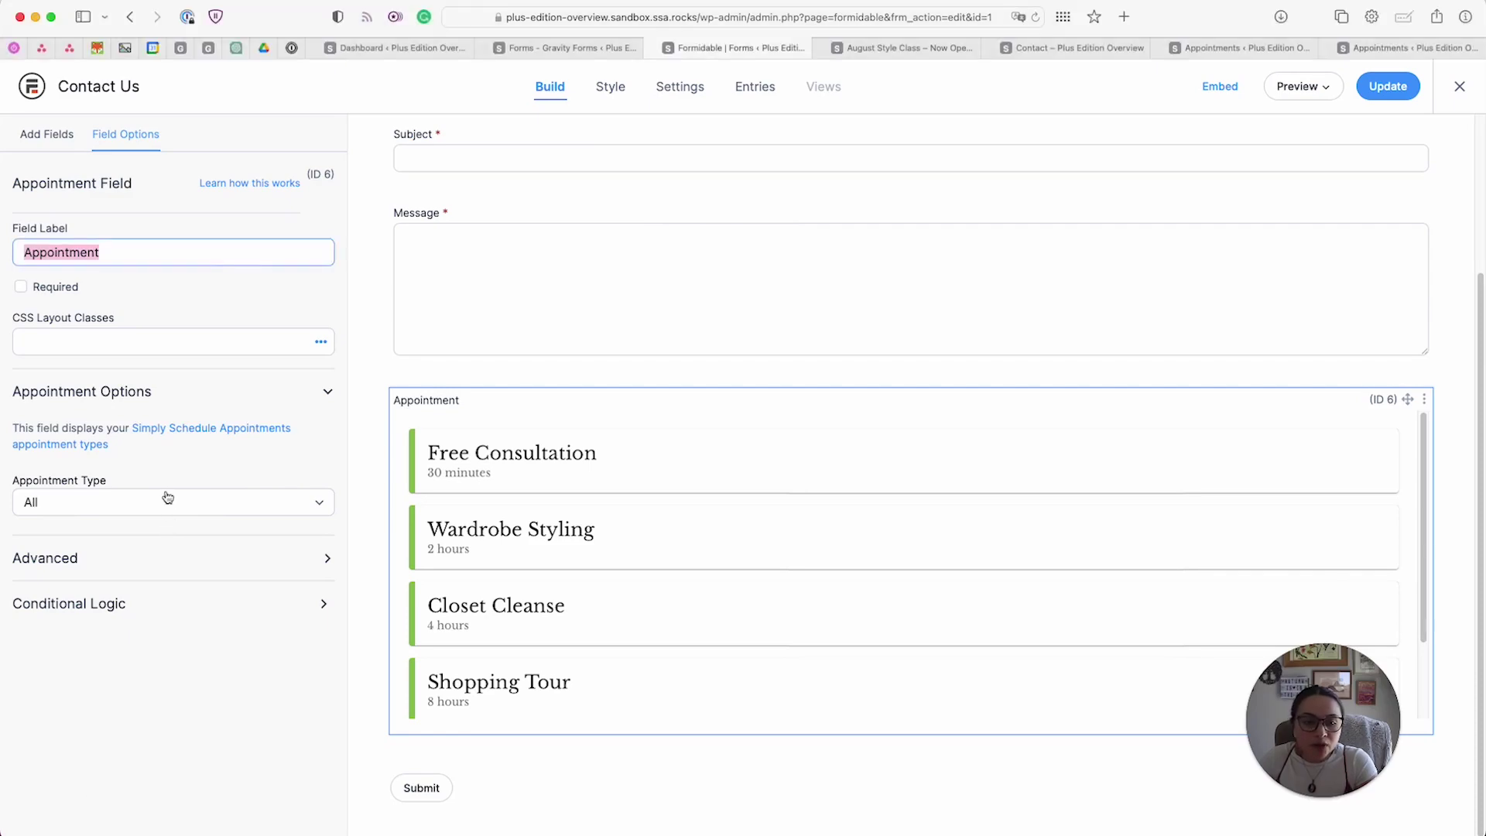
Step: Open the Appointment Type dropdown in the Contact Us form's Field Options
left_click(167, 499)
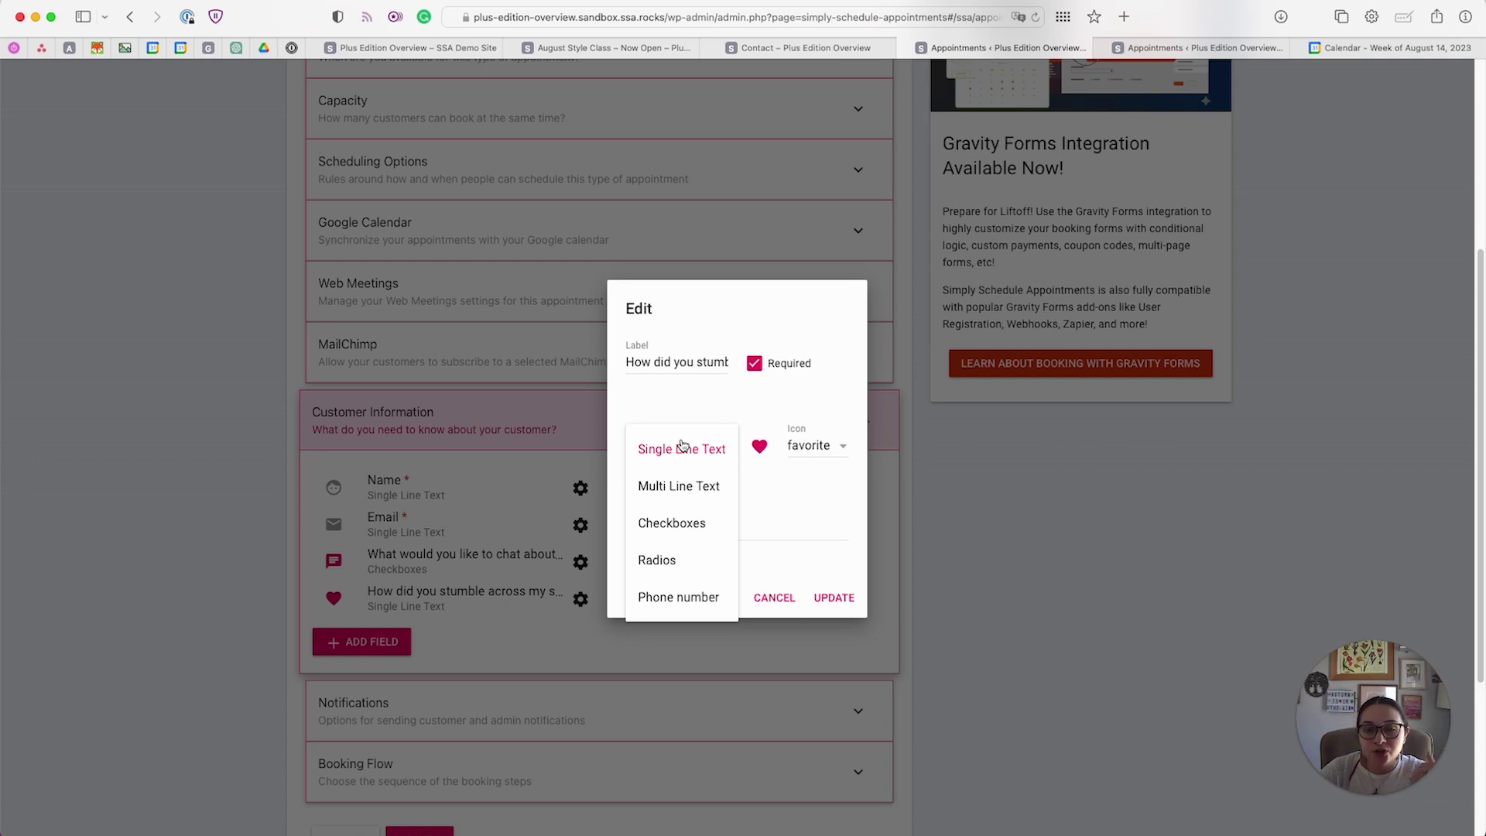
left_click(682, 448)
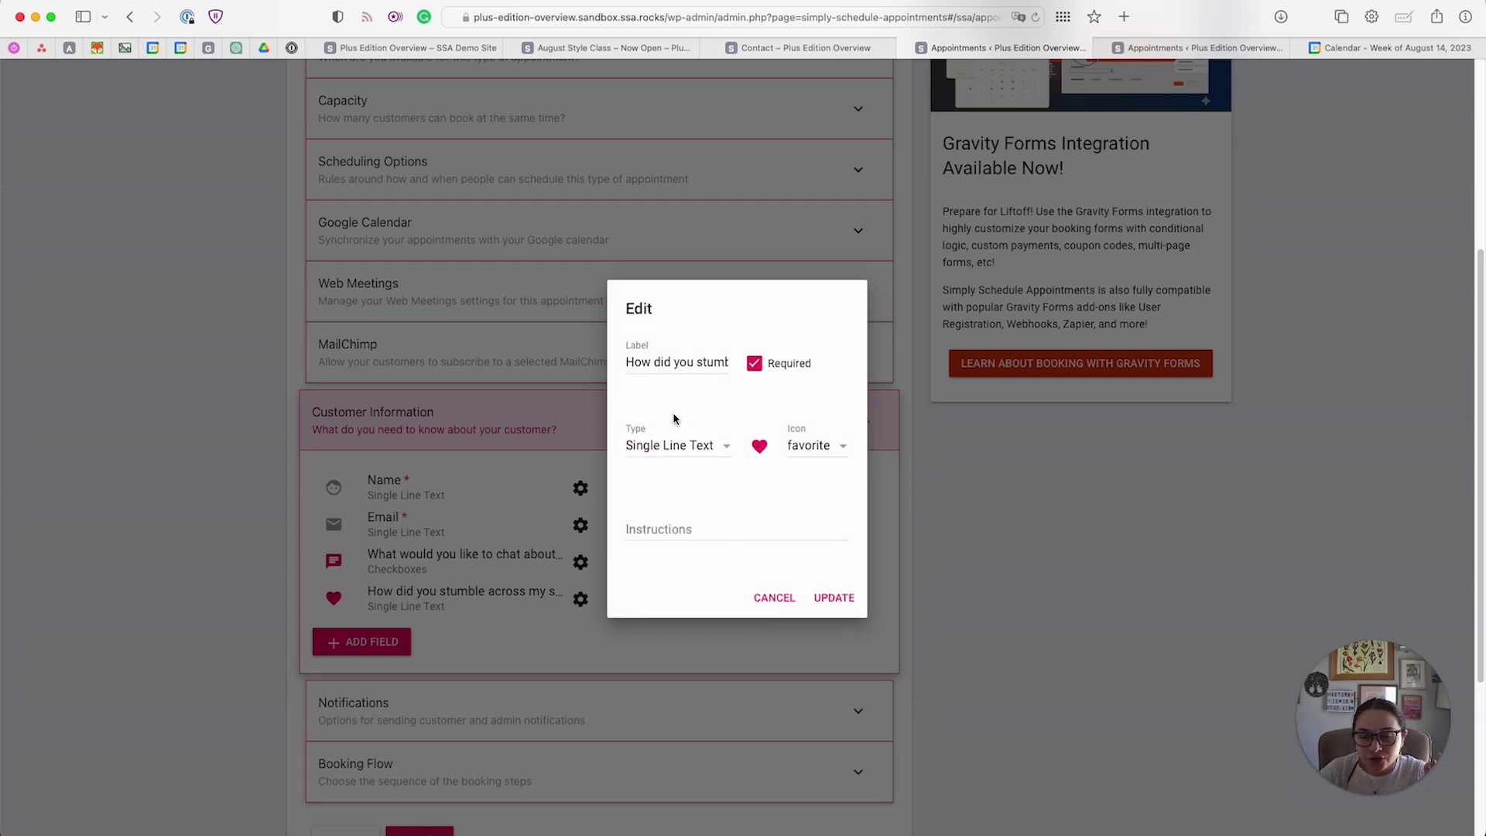